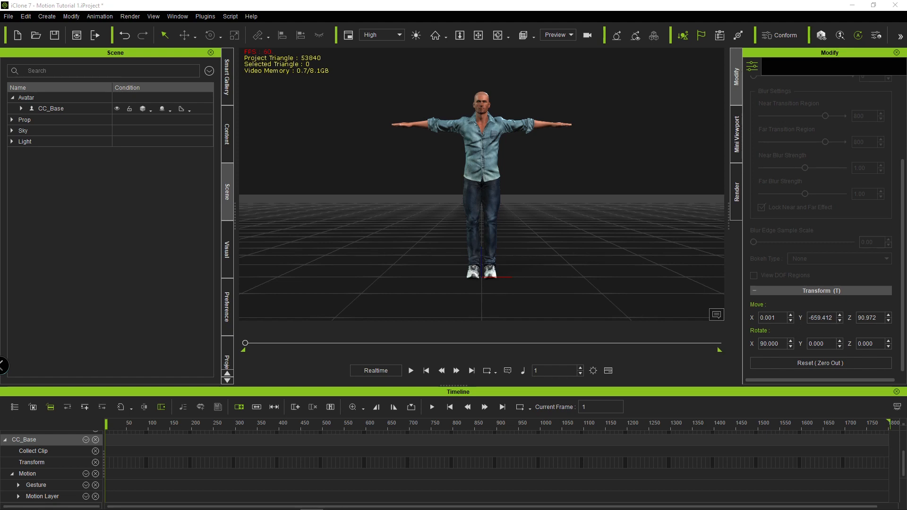
# Step: Hide the CC_Base avatar to examine the world axes at the scene origin from several angles, and show it again
pyautogui.click(365, 98)
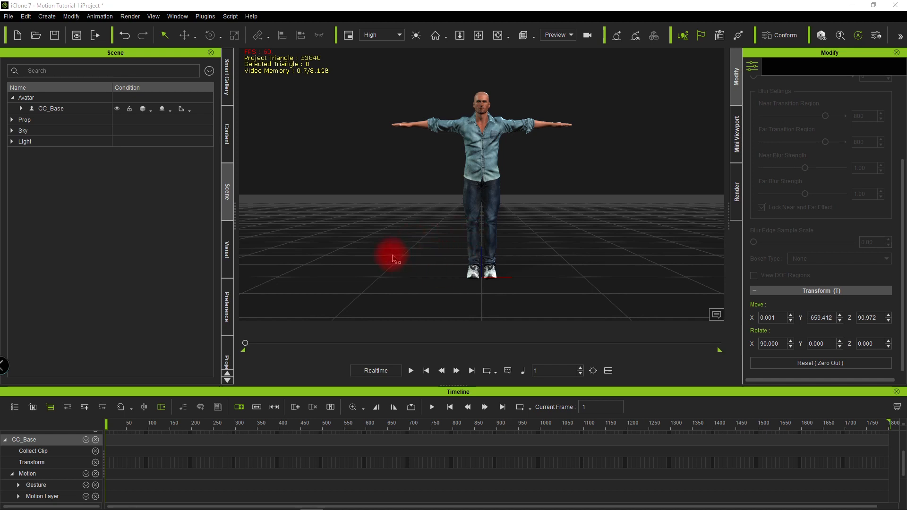
pyautogui.keyDown('alt'); pyautogui.moveTo(373, 239); pyautogui.dragTo(494, 278); pyautogui.keyUp('alt')
pyautogui.keyDown('alt'); pyautogui.scroll(3, 494, 279); pyautogui.keyUp('alt')
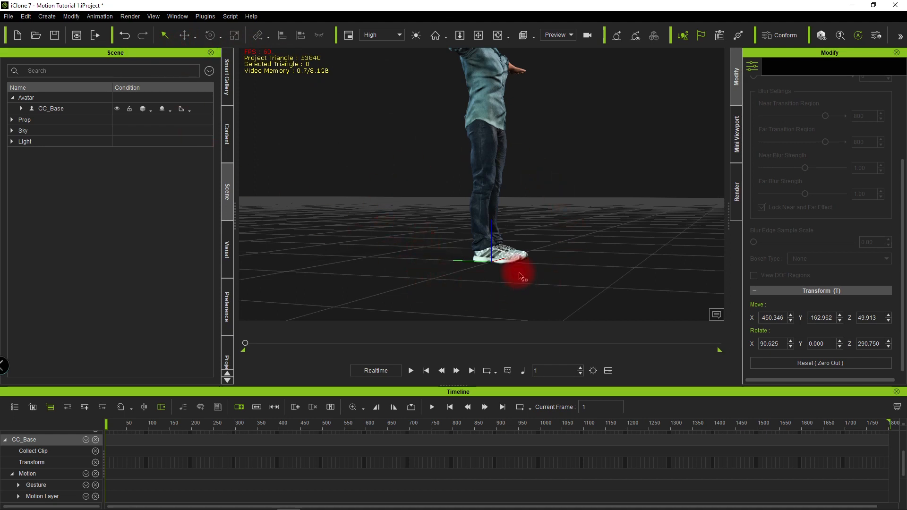
pyautogui.keyDown('alt'); pyautogui.moveTo(548, 273); pyautogui.dragTo(517, 253); pyautogui.keyUp('alt')
pyautogui.click(151, 111)
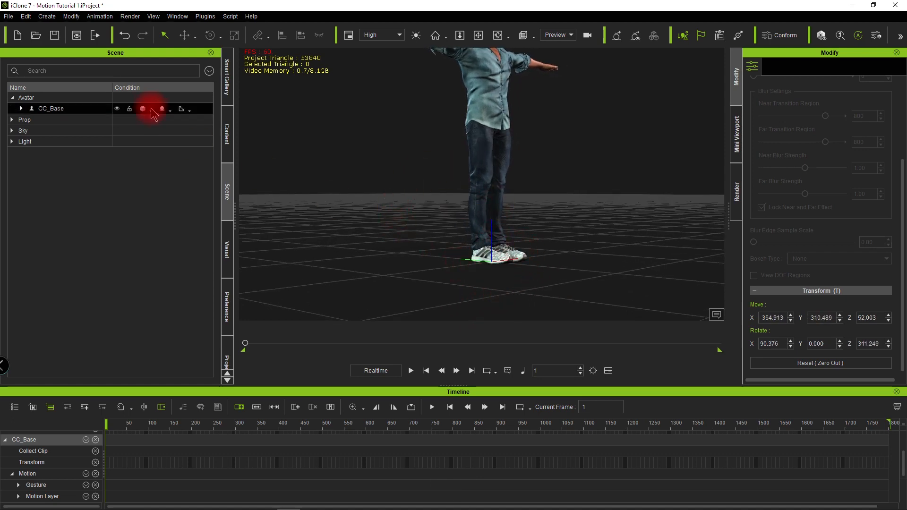
pyautogui.click(118, 110)
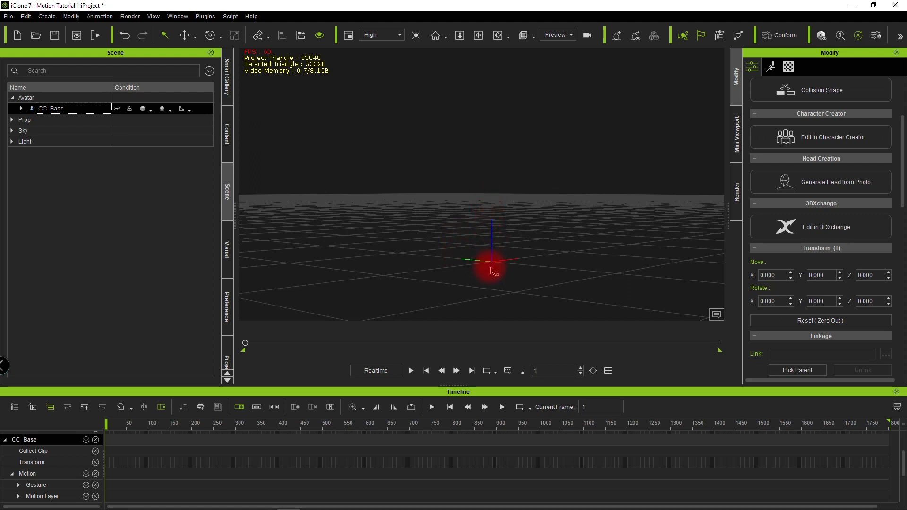
pyautogui.keyDown('alt'); pyautogui.moveTo(540, 277); pyautogui.dragTo(485, 273); pyautogui.keyUp('alt')
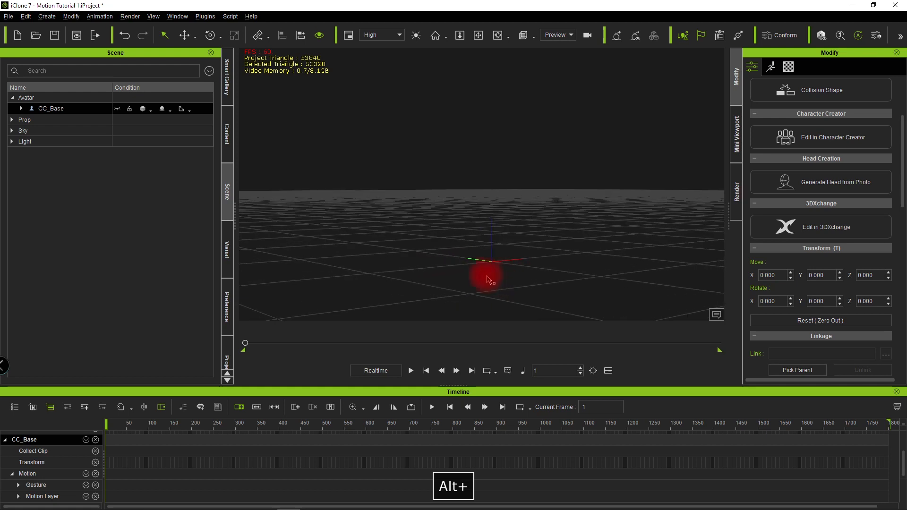
pyautogui.keyDown('alt'); pyautogui.moveTo(542, 265); pyautogui.dragTo(436, 285); pyautogui.keyUp('alt')
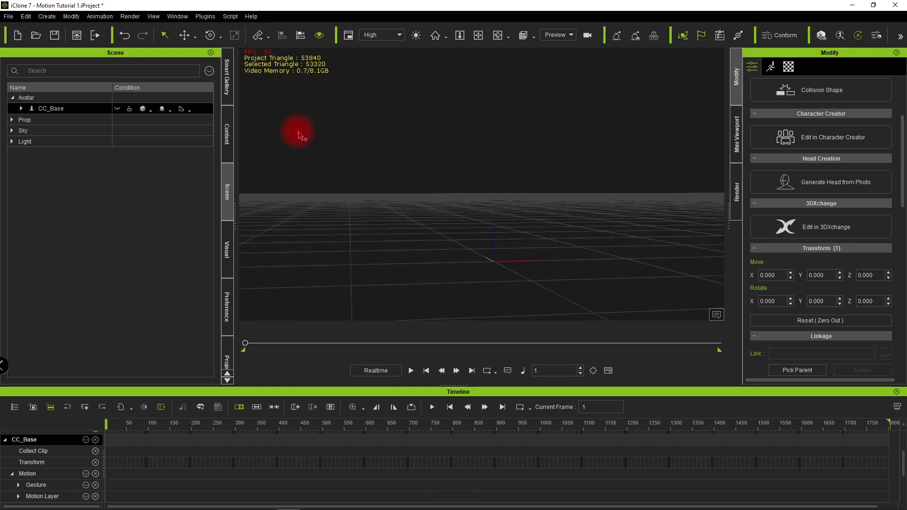
pyautogui.click(117, 109)
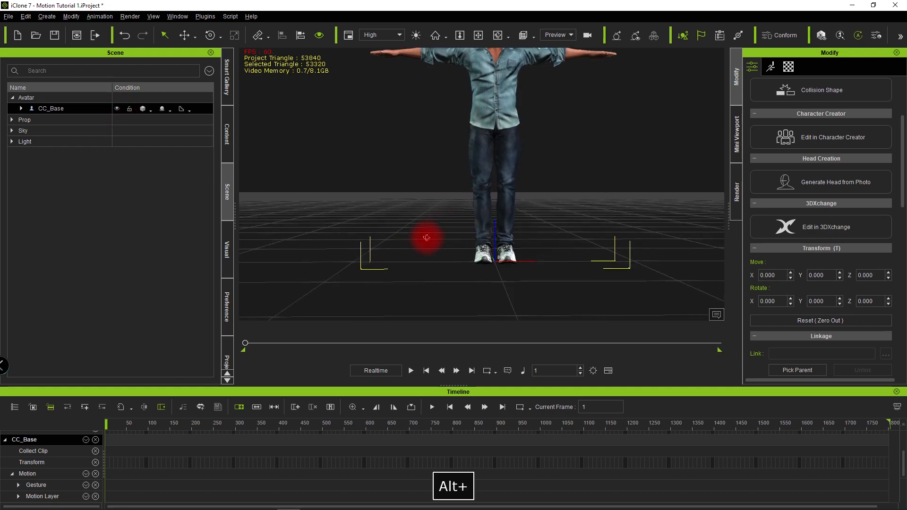
# Step: Examine the avatar from the preset front, back and side camera views, ending on the front view
pyautogui.keyDown('alt'); pyautogui.moveTo(408, 210); pyautogui.dragTo(467, 260); pyautogui.keyUp('alt')
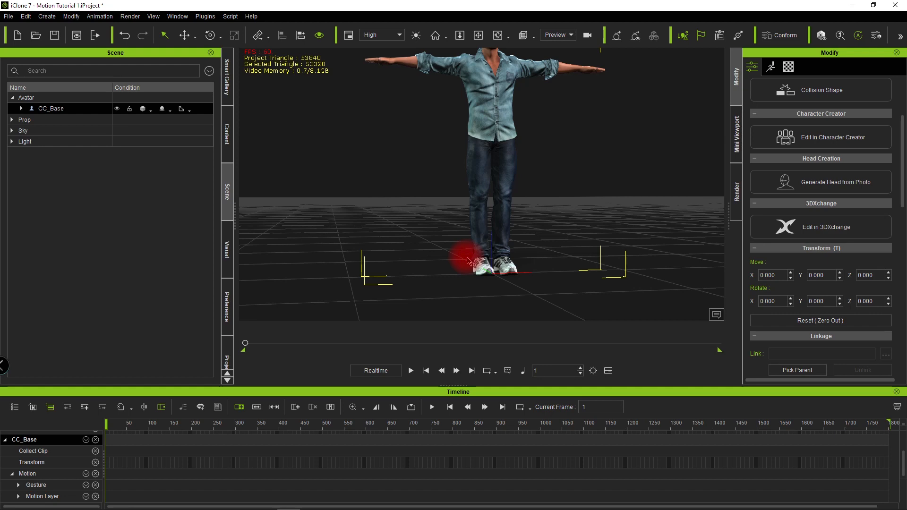
pyautogui.moveTo(467, 261)
pyautogui.keyDown('alt'); pyautogui.mouseDown()
pyautogui.moveTo(500, 261)
pyautogui.moveTo(502, 248)
pyautogui.moveTo(468, 215)
pyautogui.mouseUp(); pyautogui.keyUp('alt')
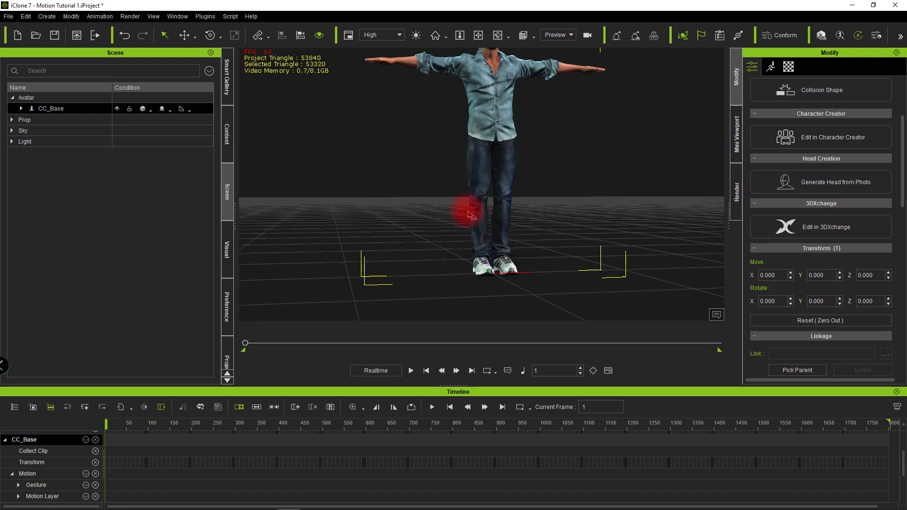
pyautogui.press('f')
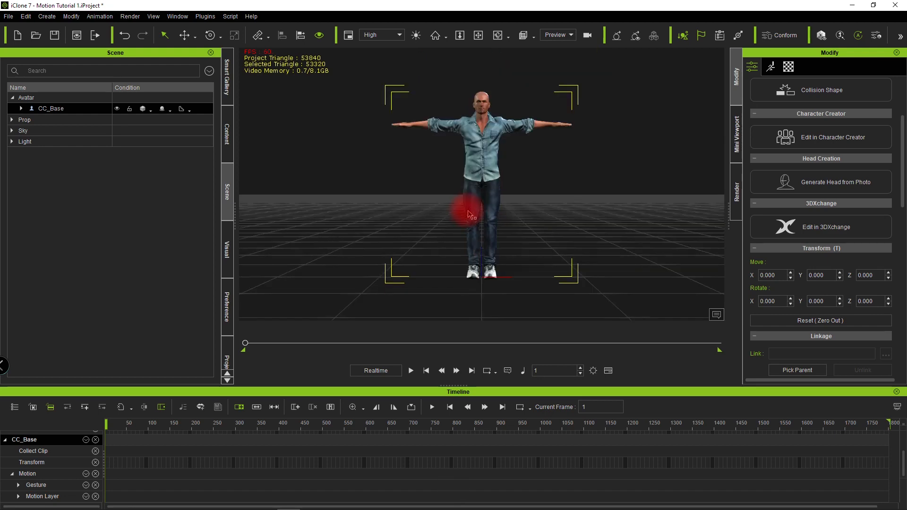
pyautogui.press('g')
pyautogui.press('d')
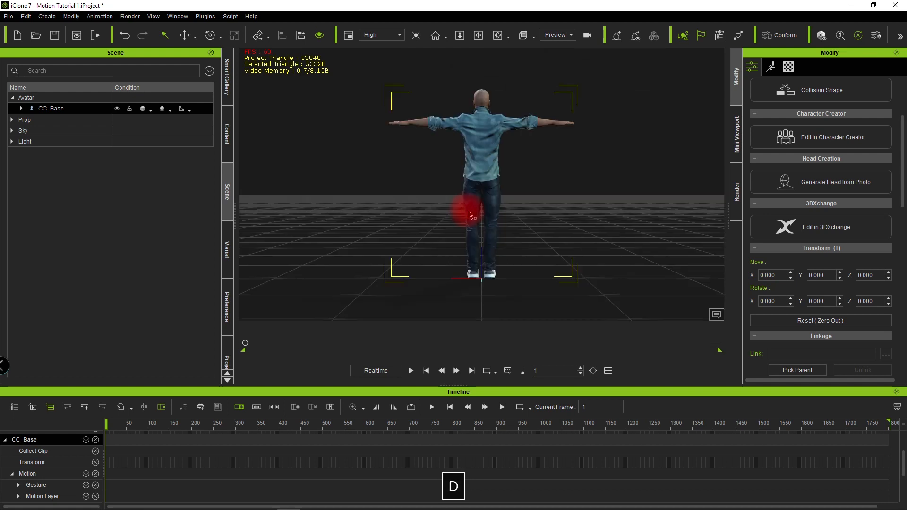
pyautogui.press('s')
pyautogui.press('a')
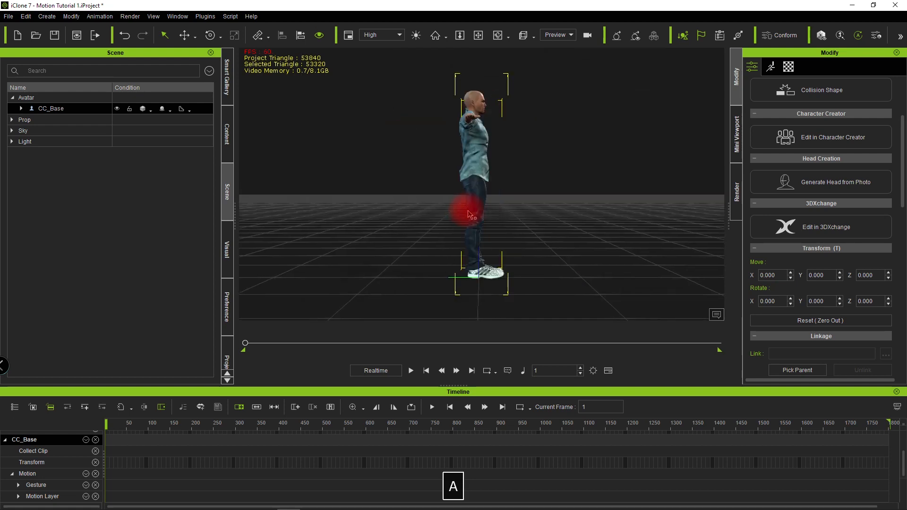
pyautogui.press('f')
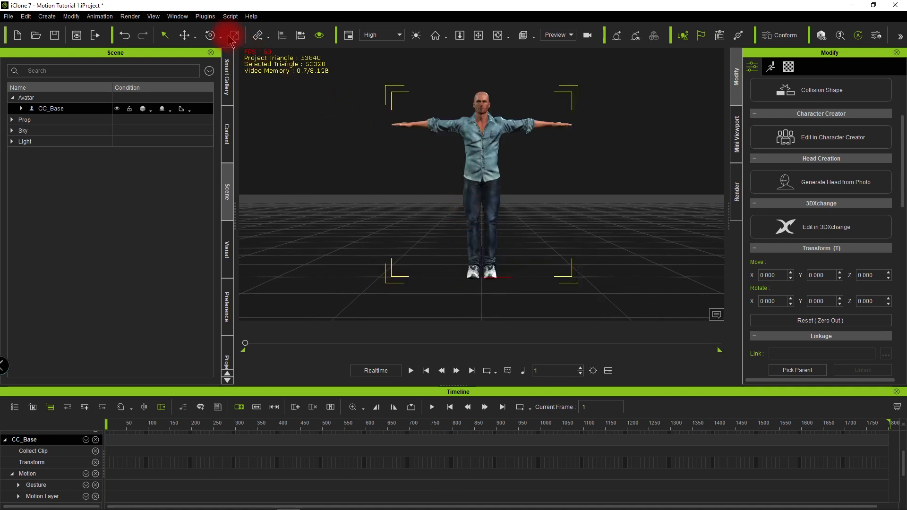
# Step: Try the World Move tool on the avatar, and switch it to Local Move
pyautogui.click(191, 41)
pyautogui.click(195, 38)
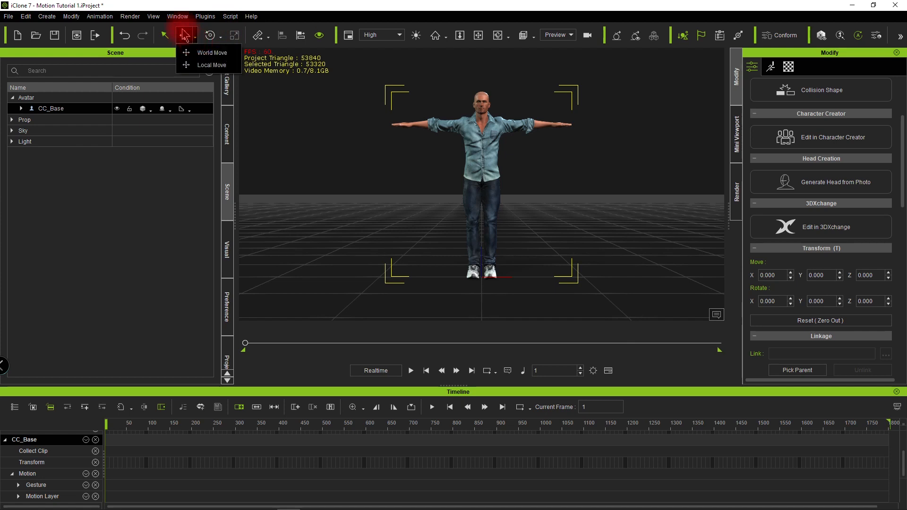
pyautogui.click(192, 53)
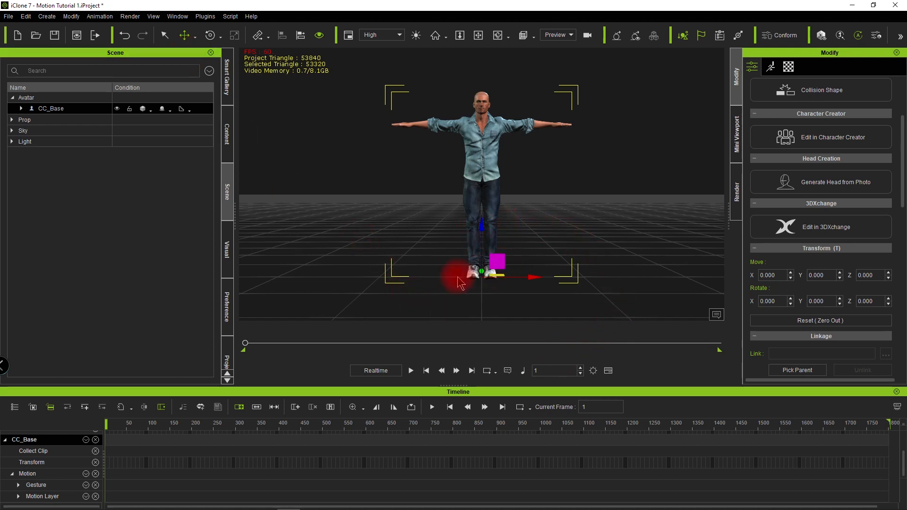
pyautogui.click(194, 36)
pyautogui.click(196, 66)
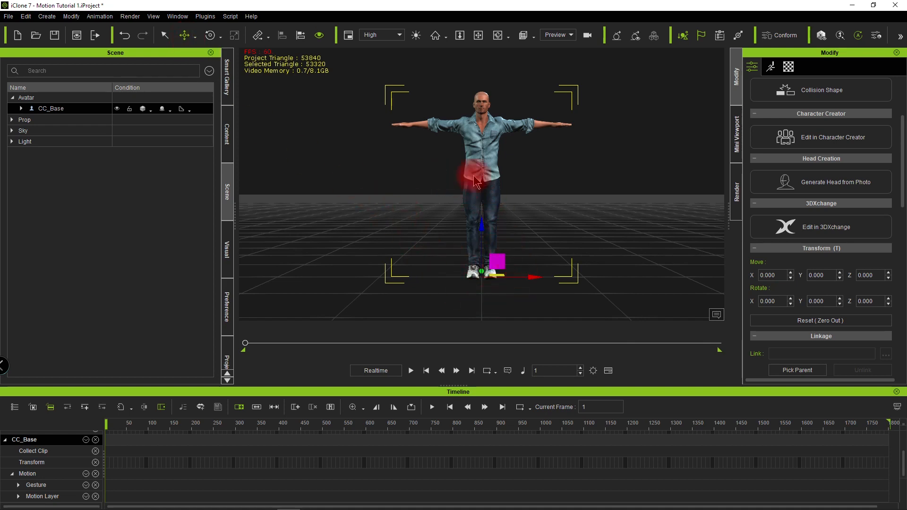
# Step: Try the Parent Rotate tool on the avatar, and switch it to Local Rotate
pyautogui.click(217, 43)
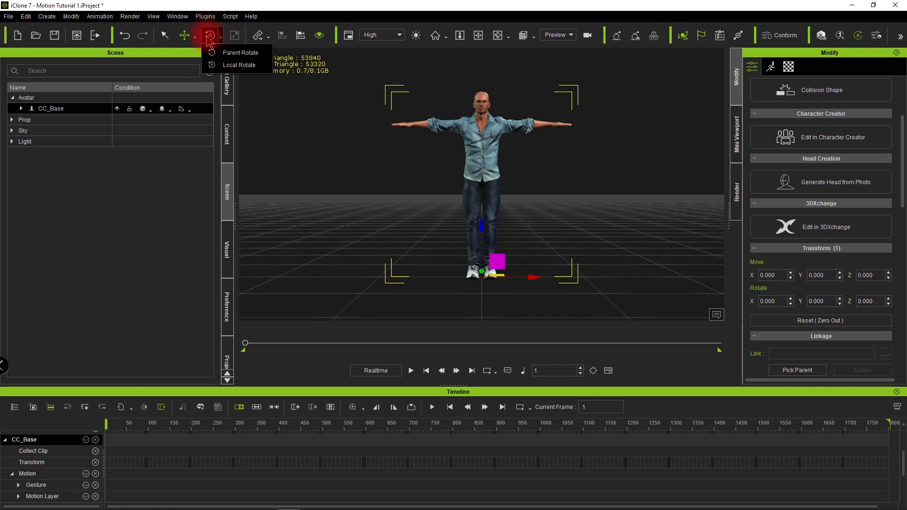
pyautogui.click(224, 53)
pyautogui.click(187, 36)
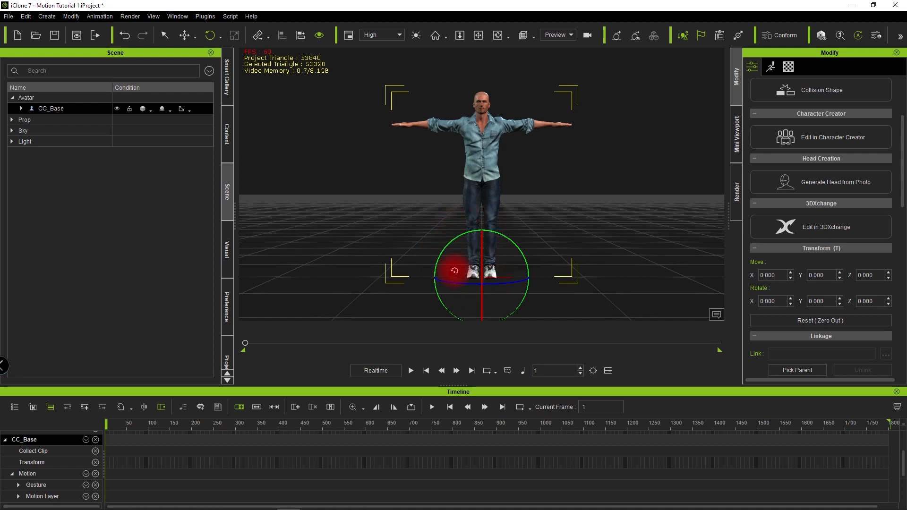
pyautogui.click(220, 37)
pyautogui.click(225, 66)
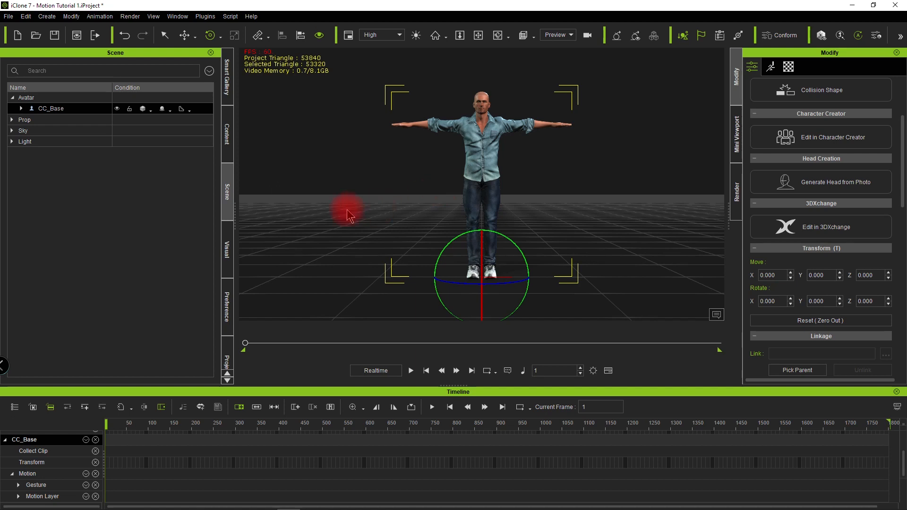
# Step: Move the avatar across the floor with World Move to about X 63.7, Y -75.9
pyautogui.press('w')
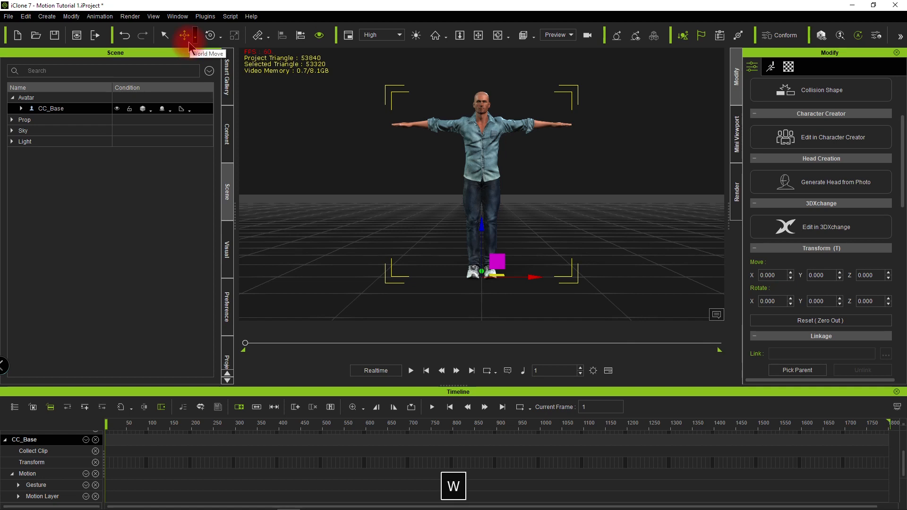
pyautogui.press('e')
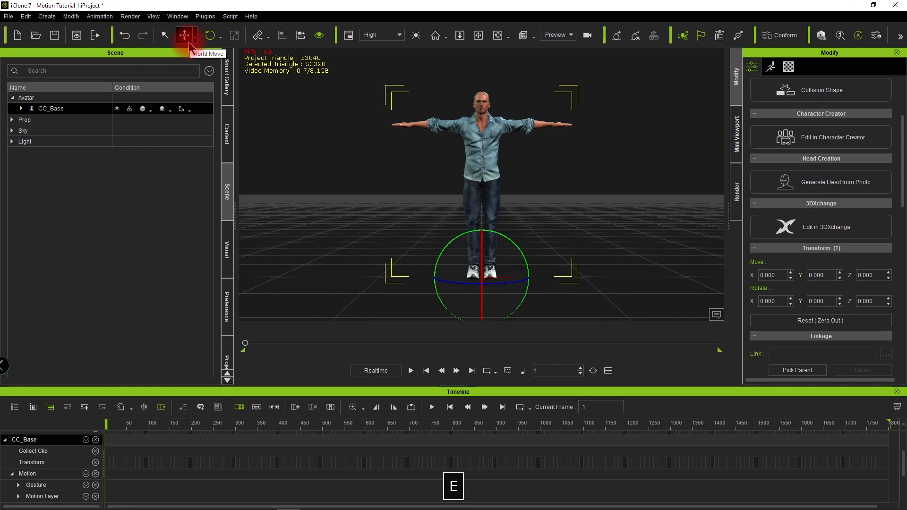
pyautogui.click(186, 37)
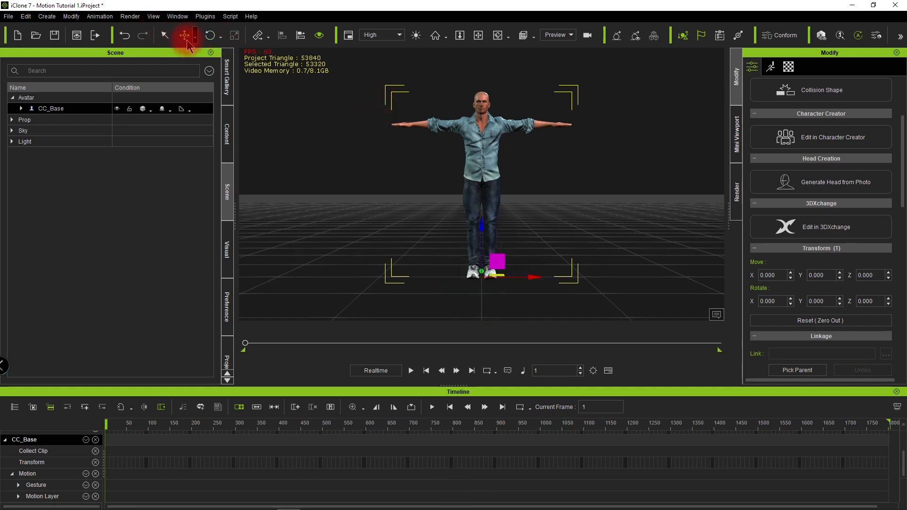
pyautogui.keyDown('alt'); pyautogui.moveTo(450, 294); pyautogui.dragTo(465, 316); pyautogui.keyUp('alt')
pyautogui.moveTo(601, 283); pyautogui.dragTo(575, 291)
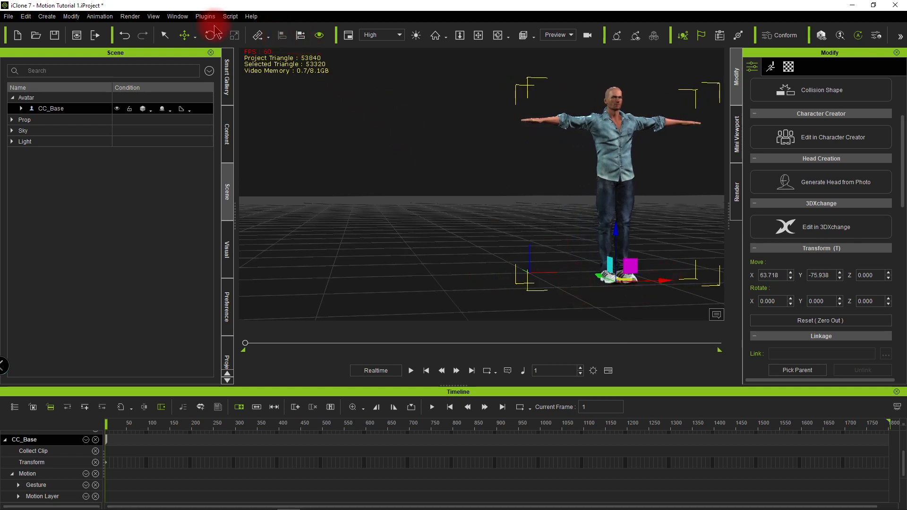
# Step: Rotate the avatar about its vertical axis, and set its Z rotation to exactly 45
pyautogui.press('e')
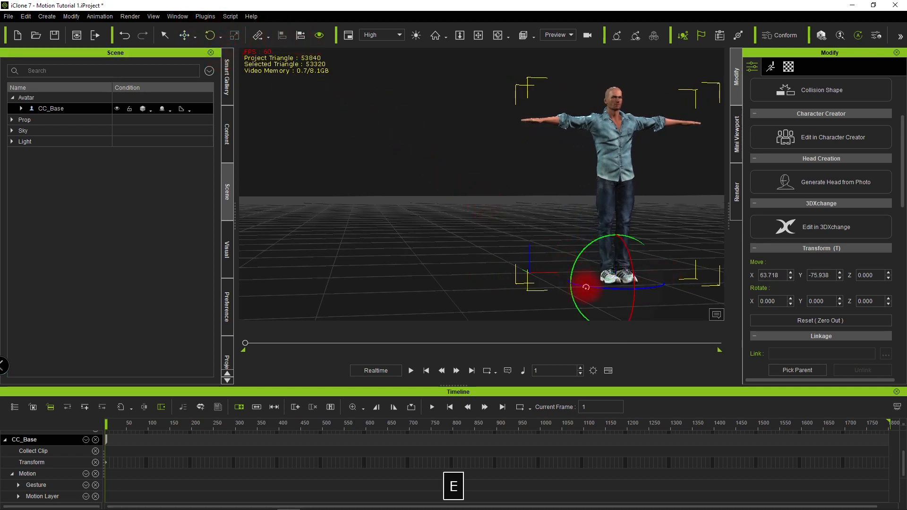
pyautogui.moveTo(593, 289); pyautogui.dragTo(607, 283)
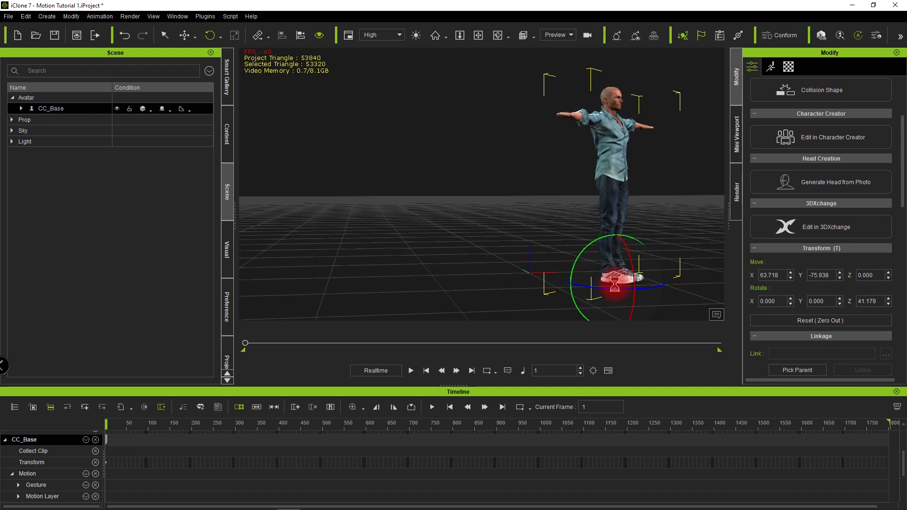
pyautogui.keyDown('alt'); pyautogui.moveTo(405, 218); pyautogui.dragTo(374, 237); pyautogui.keyUp('alt')
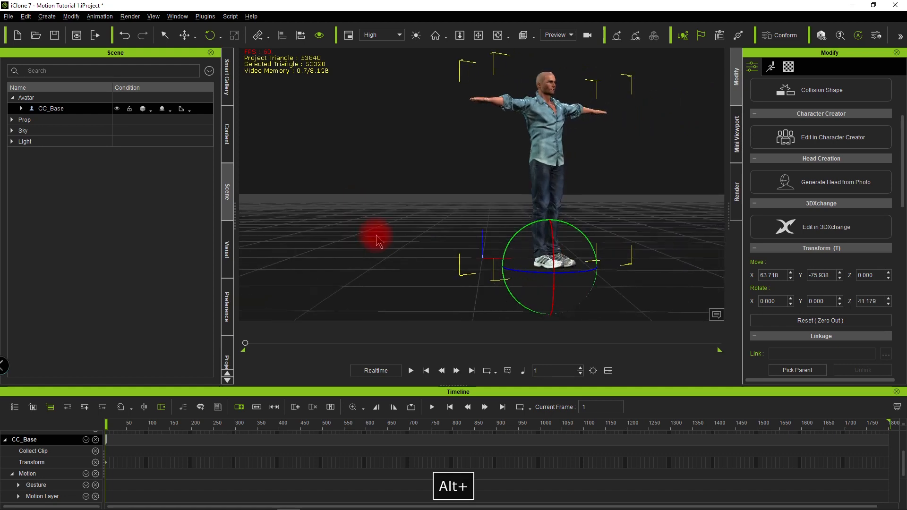
pyautogui.moveTo(573, 271)
pyautogui.mouseDown()
pyautogui.moveTo(583, 273)
pyautogui.moveTo(574, 270)
pyautogui.mouseUp()
pyautogui.click(869, 303)
pyautogui.moveTo(880, 302); pyautogui.dragTo(836, 305)
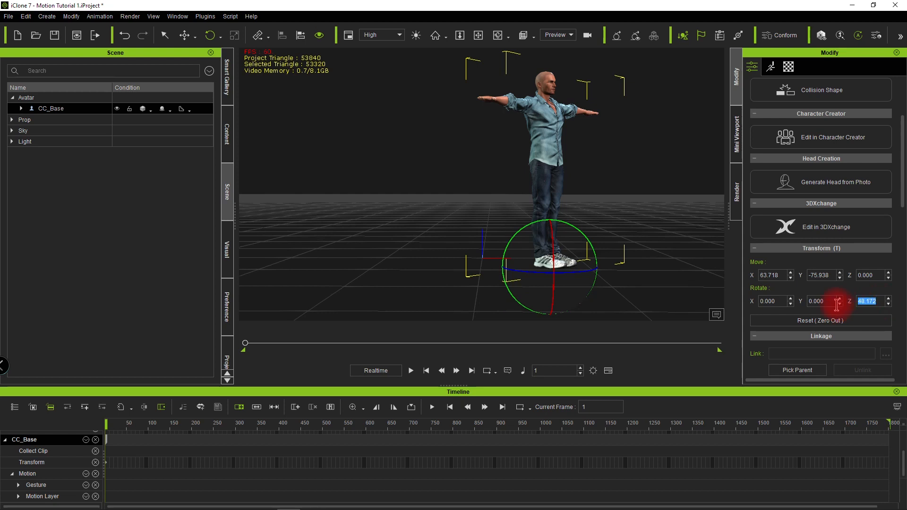
pyautogui.write('45')
pyautogui.press('Return')
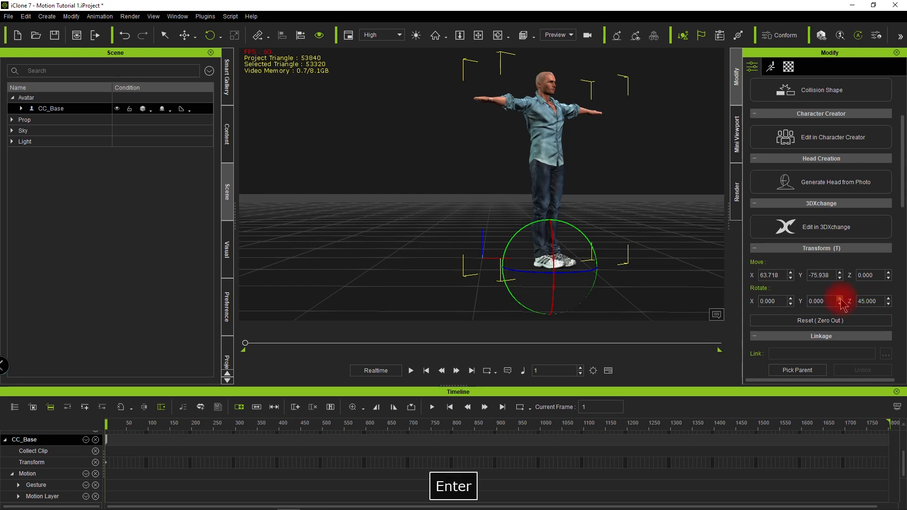
# Step: Switch the move gizmo to world axes and move the rotated avatar along world Y to about -50.5
pyautogui.keyDown('alt'); pyautogui.moveTo(662, 203); pyautogui.dragTo(449, 308); pyautogui.keyUp('alt')
pyautogui.press('w')
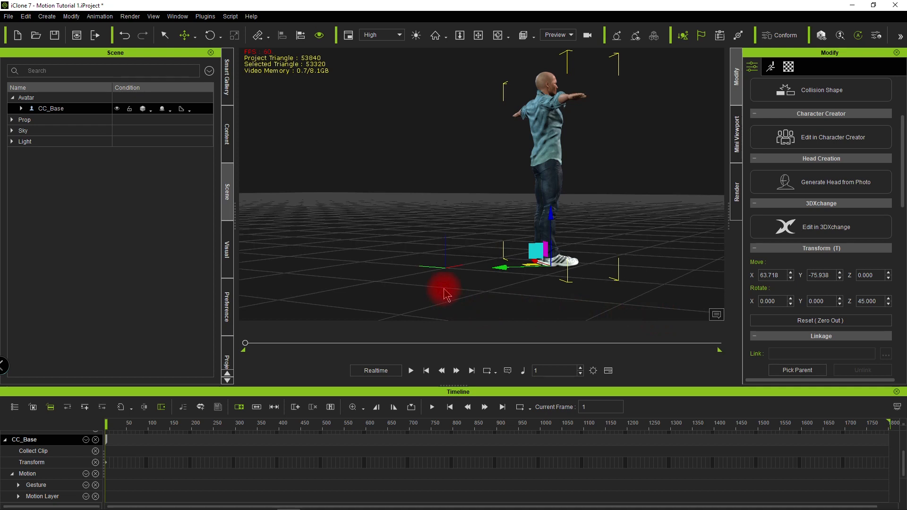
pyautogui.press('w')
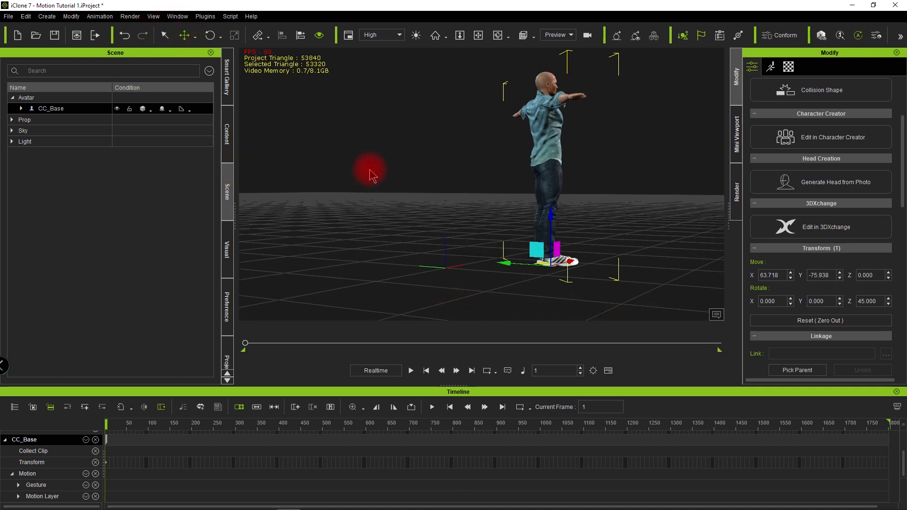
pyautogui.moveTo(509, 264); pyautogui.dragTo(486, 263)
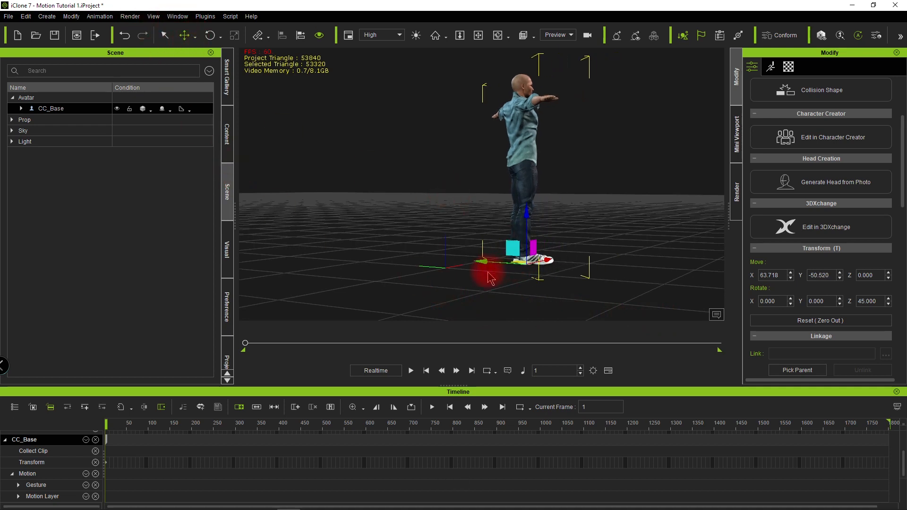
# Step: Move the avatar to about X 77.5, Y -69.3, and switch the move gizmo to the avatar's local axes
pyautogui.keyDown('alt'); pyautogui.moveTo(647, 243); pyautogui.dragTo(543, 279); pyautogui.keyUp('alt')
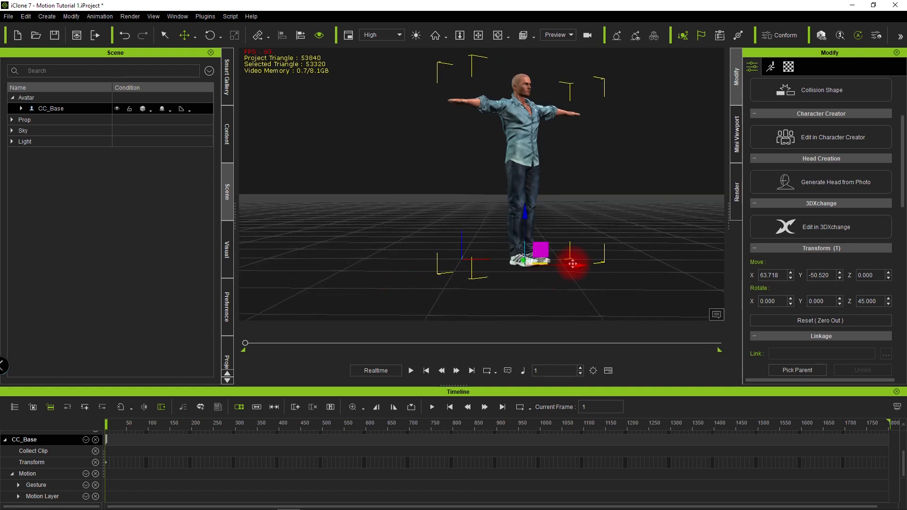
pyautogui.moveTo(579, 264); pyautogui.dragTo(562, 275)
pyautogui.keyDown('alt'); pyautogui.moveTo(421, 274); pyautogui.dragTo(528, 269); pyautogui.keyUp('alt')
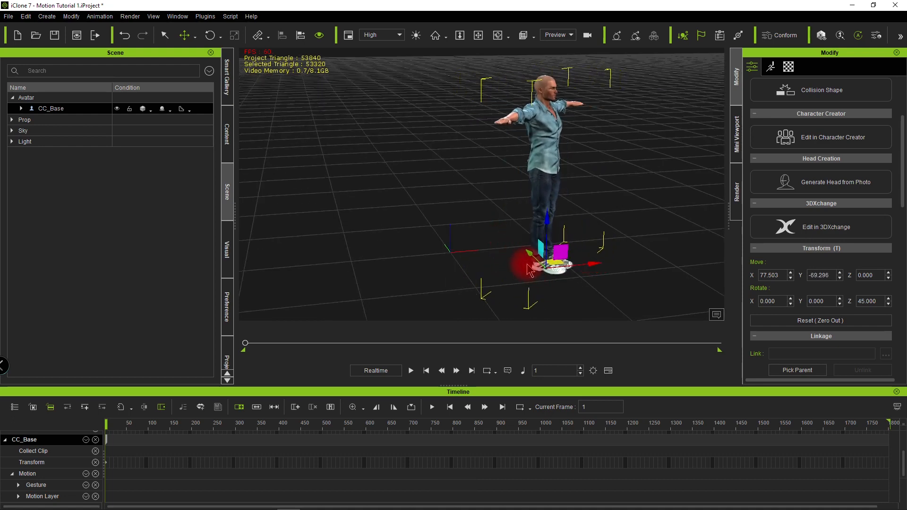
pyautogui.press('w')
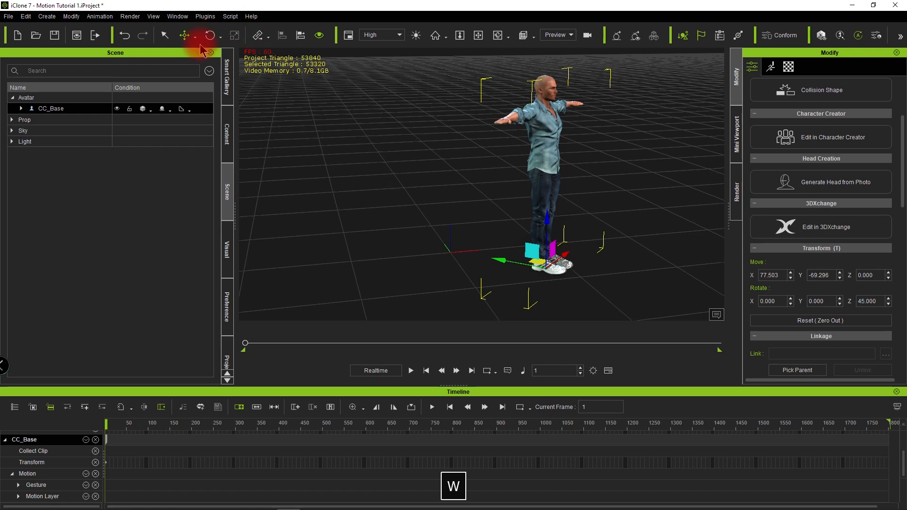
pyautogui.keyDown('alt'); pyautogui.moveTo(676, 309); pyautogui.dragTo(451, 289); pyautogui.keyUp('alt')
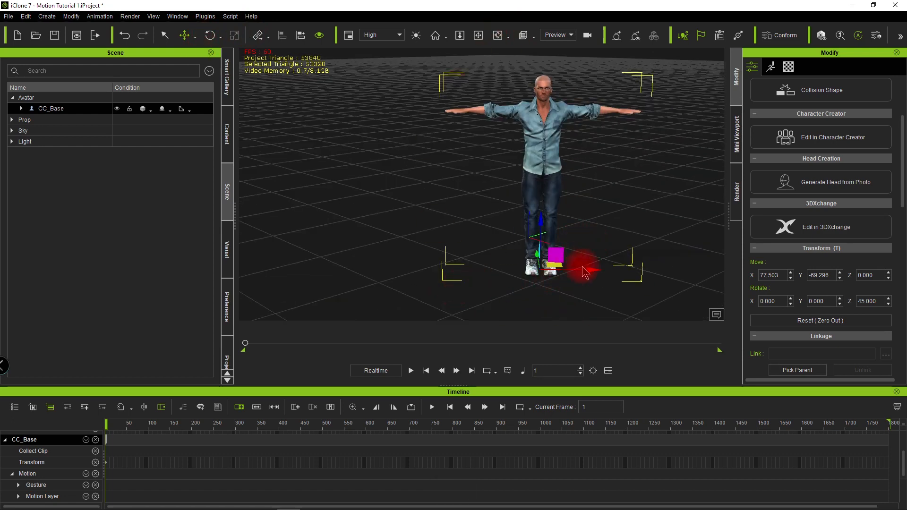
# Step: Move the avatar along its local X and Y axes to about X 56.6, Y -75.9
pyautogui.moveTo(590, 268); pyautogui.dragTo(582, 297)
pyautogui.moveTo(572, 287); pyautogui.dragTo(571, 286)
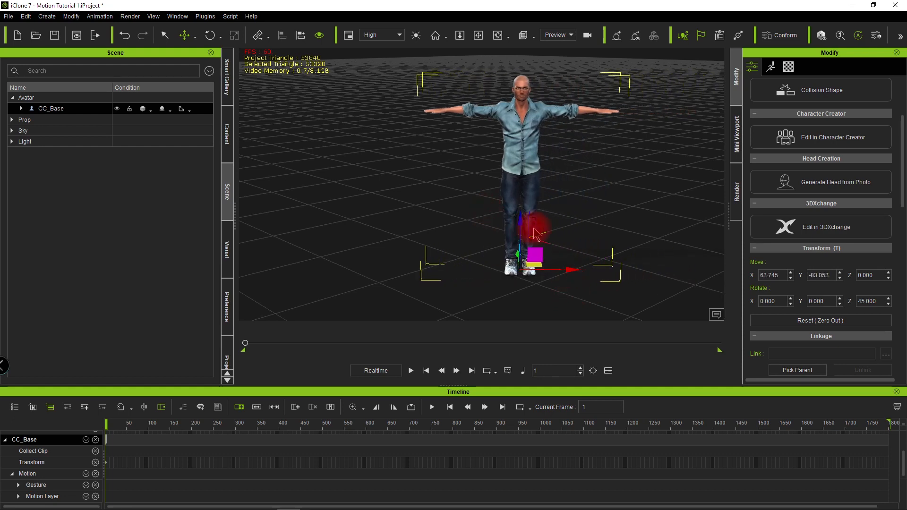
pyautogui.keyDown('alt'); pyautogui.moveTo(497, 312); pyautogui.dragTo(448, 268); pyautogui.keyUp('alt')
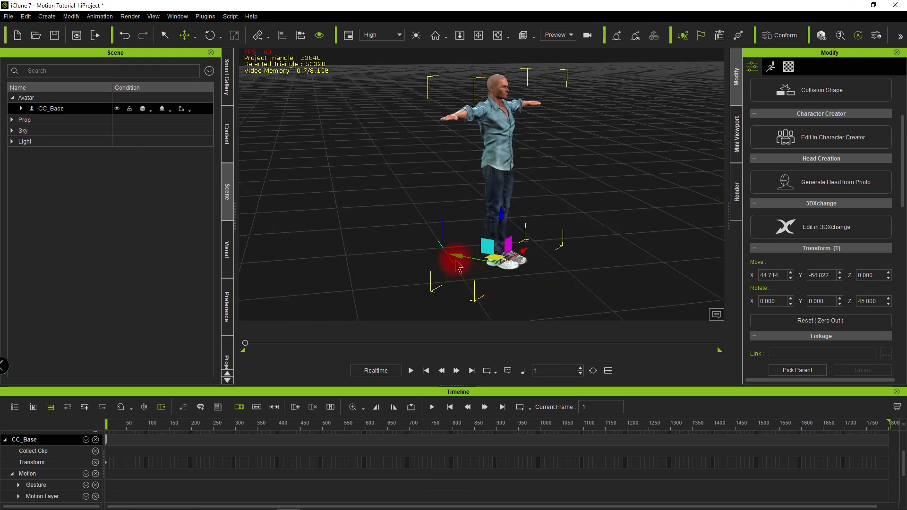
pyautogui.moveTo(456, 254); pyautogui.dragTo(496, 262)
pyautogui.keyDown('alt'); pyautogui.moveTo(594, 269); pyautogui.dragTo(439, 265); pyautogui.keyUp('alt')
# Step: Try tilting the avatar with the rotate gizmo on world axes to about X 2.3, Y -5.6, and undo the rotation
pyautogui.press('e')
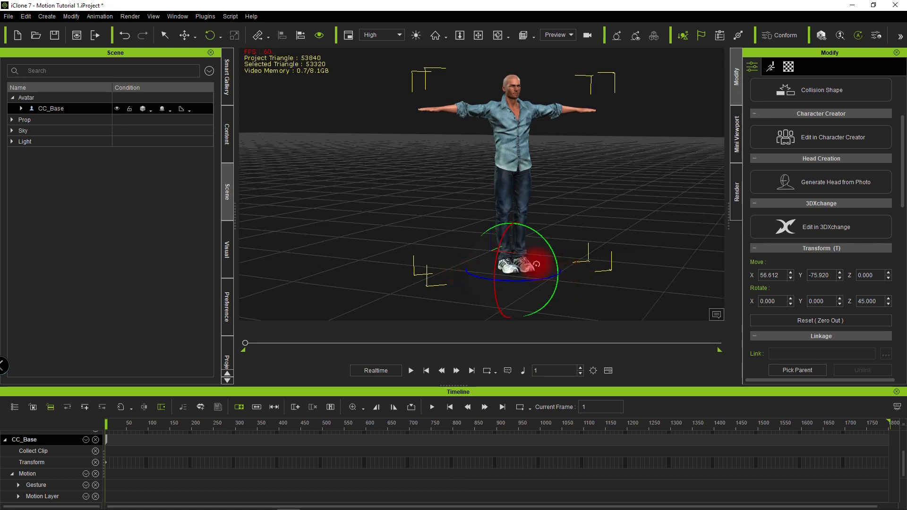
pyautogui.keyDown('alt'); pyautogui.moveTo(650, 252); pyautogui.dragTo(542, 246); pyautogui.keyUp('alt')
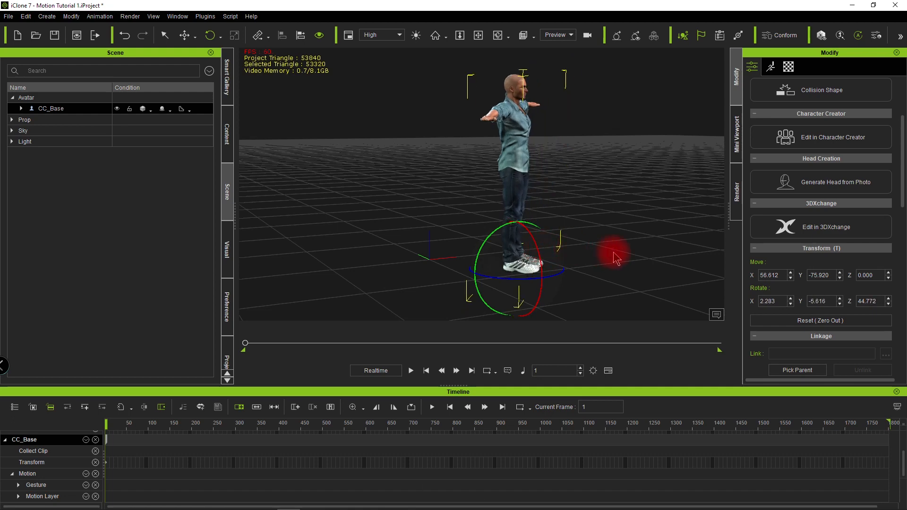
pyautogui.hotkey('ctrl', 'z')
pyautogui.hotkey('ctrl', 'z')
# Step: Tilt the avatar about its local Y axis to about 14.3, and examine the tilted move gizmo
pyautogui.keyDown('alt'); pyautogui.moveTo(620, 257); pyautogui.dragTo(370, 283); pyautogui.keyUp('alt')
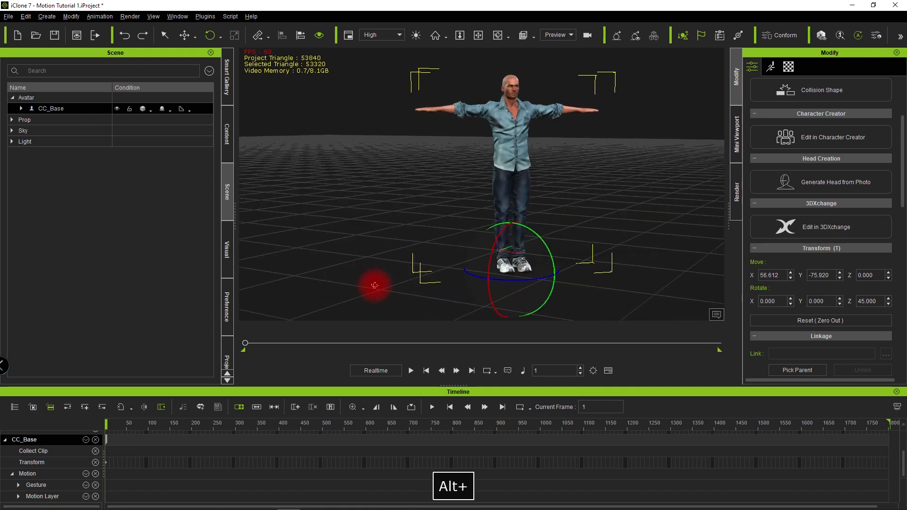
pyautogui.click(184, 36)
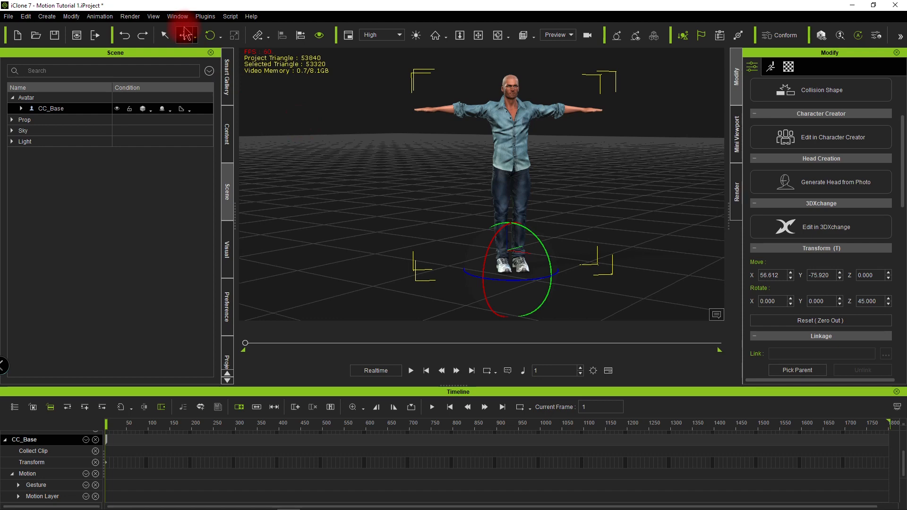
pyautogui.press('e')
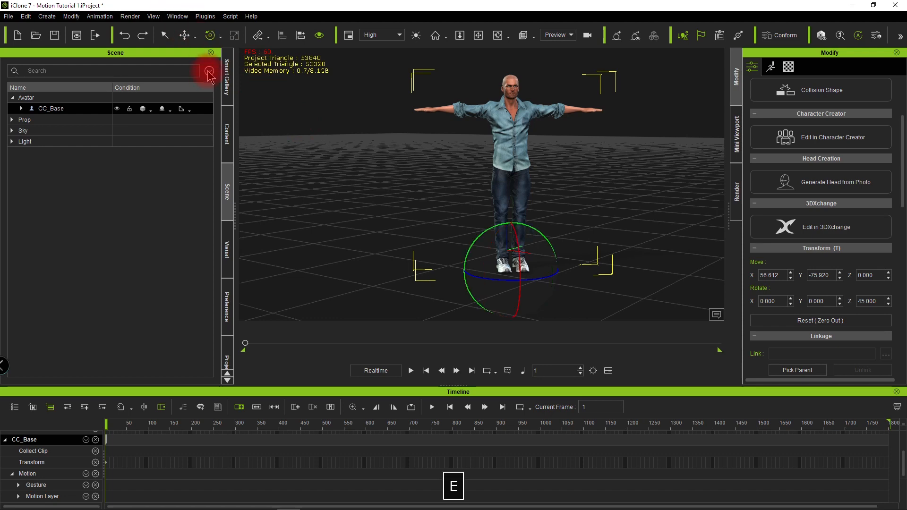
pyautogui.moveTo(549, 244); pyautogui.dragTo(555, 248)
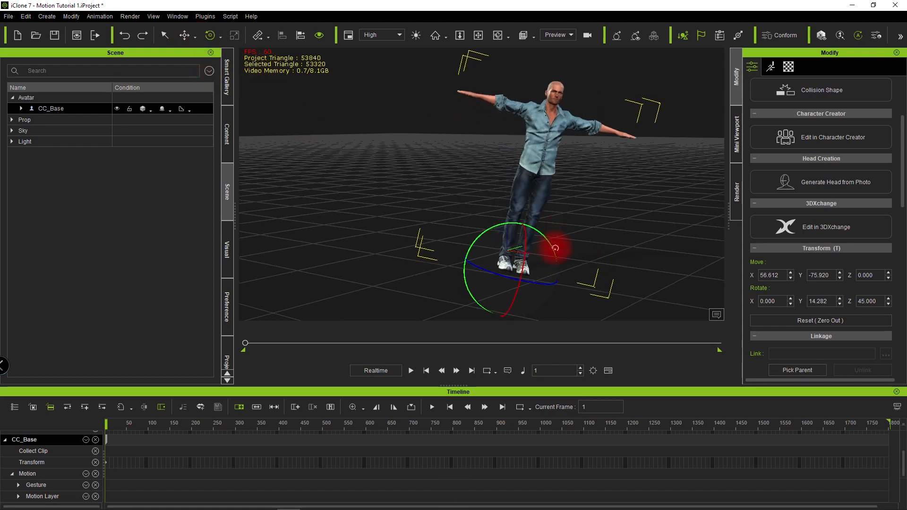
pyautogui.click(185, 35)
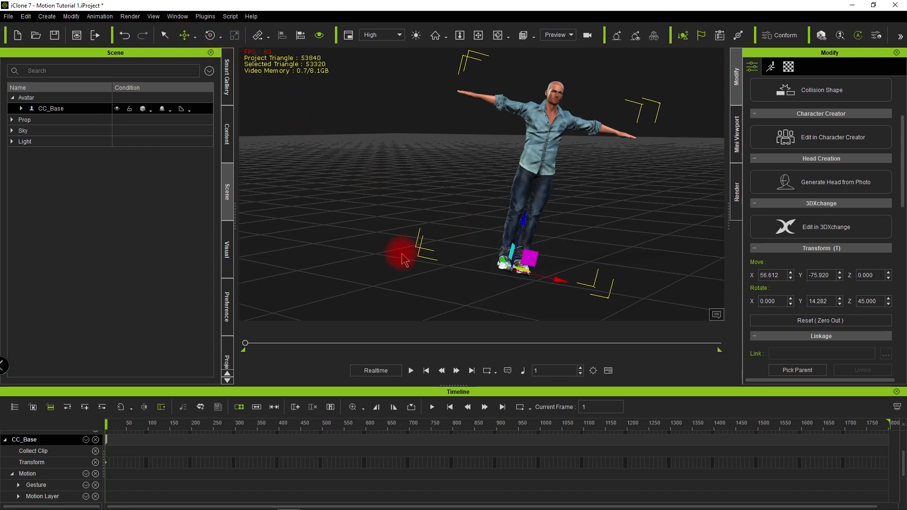
pyautogui.keyDown('alt'); pyautogui.moveTo(417, 272); pyautogui.dragTo(466, 260); pyautogui.keyUp('alt')
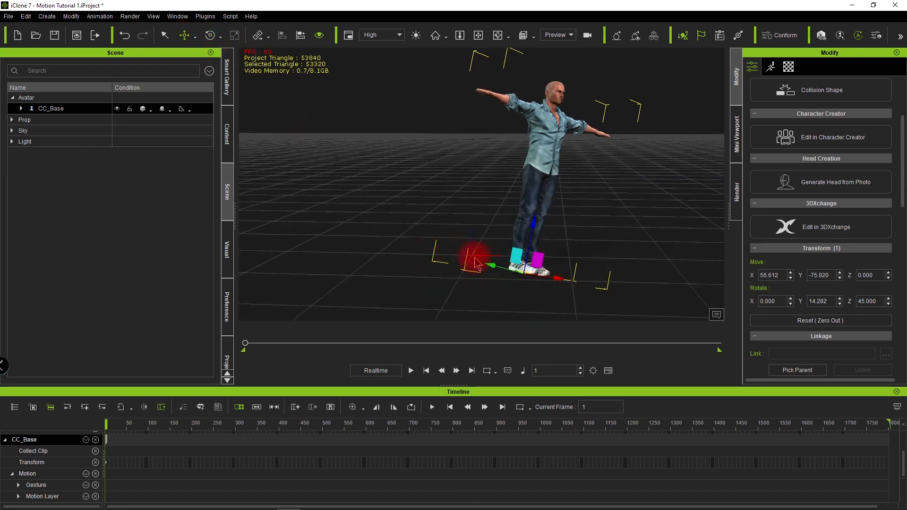
pyautogui.keyDown('alt'); pyautogui.moveTo(586, 246); pyautogui.dragTo(452, 179); pyautogui.keyUp('alt')
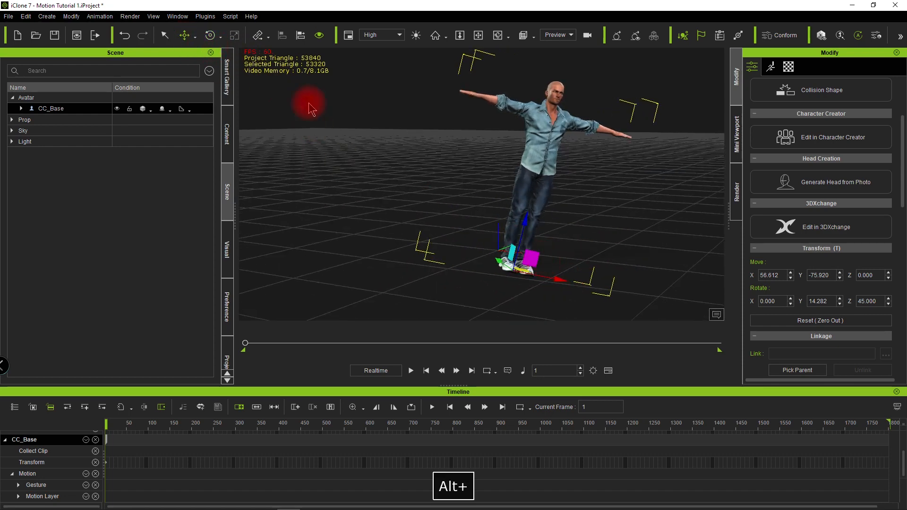
# Step: Rotate the avatar about its local Y axis again, and undo the Y tilts
pyautogui.click(210, 36)
pyautogui.moveTo(484, 241)
pyautogui.mouseDown()
pyautogui.moveTo(463, 253)
pyautogui.moveTo(520, 249)
pyautogui.moveTo(524, 281)
pyautogui.moveTo(524, 256)
pyautogui.moveTo(492, 233)
pyautogui.mouseUp()
pyautogui.hotkey('ctrl', 'z')
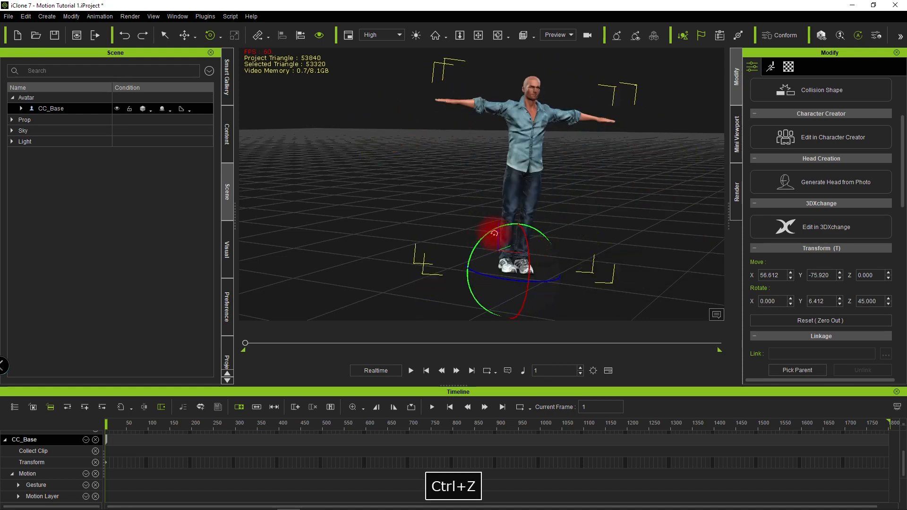
pyautogui.hotkey('ctrl', 'z')
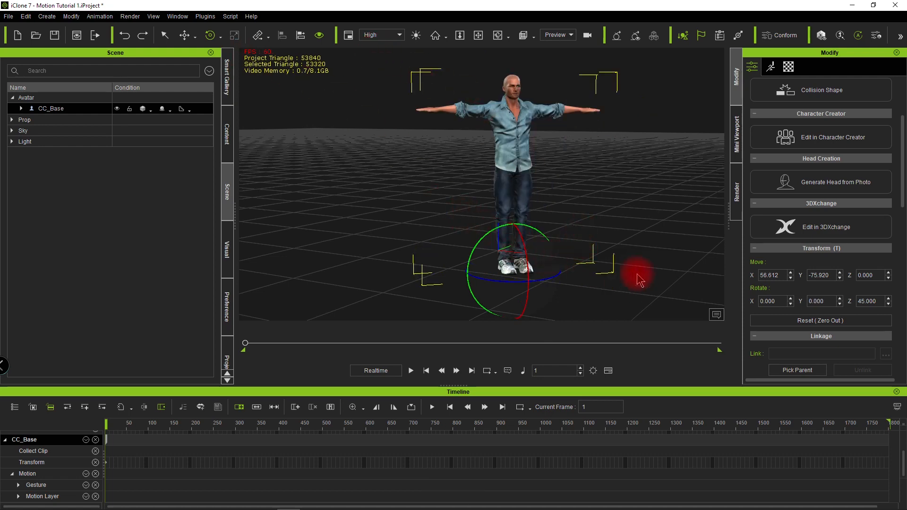
# Step: Try one tilt of the avatar about the world axes and one about its local axes, and undo both
pyautogui.keyDown('alt'); pyautogui.moveTo(639, 264); pyautogui.dragTo(557, 263); pyautogui.keyUp('alt')
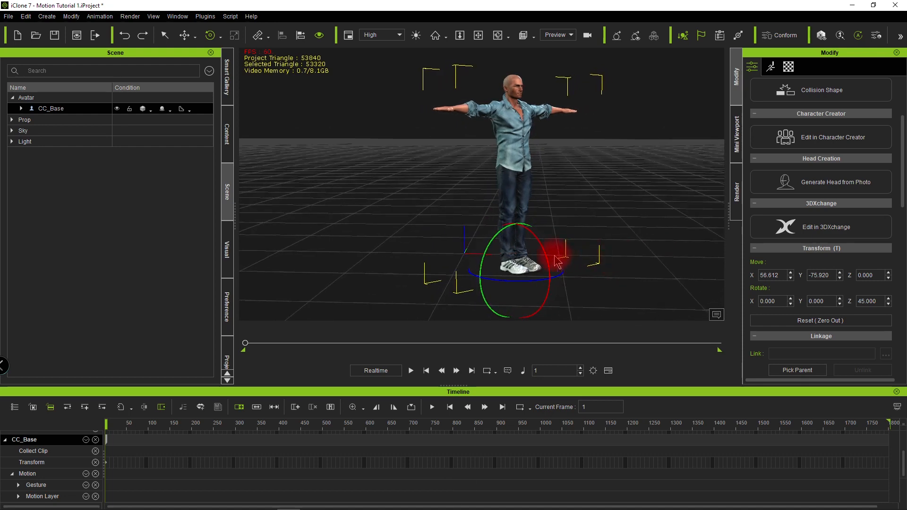
pyautogui.press('e')
pyautogui.moveTo(528, 234)
pyautogui.mouseDown()
pyautogui.moveTo(543, 222)
pyautogui.moveTo(517, 257)
pyautogui.moveTo(522, 221)
pyautogui.moveTo(544, 248)
pyautogui.moveTo(522, 257)
pyautogui.moveTo(516, 247)
pyautogui.moveTo(532, 245)
pyautogui.moveTo(511, 238)
pyautogui.mouseUp()
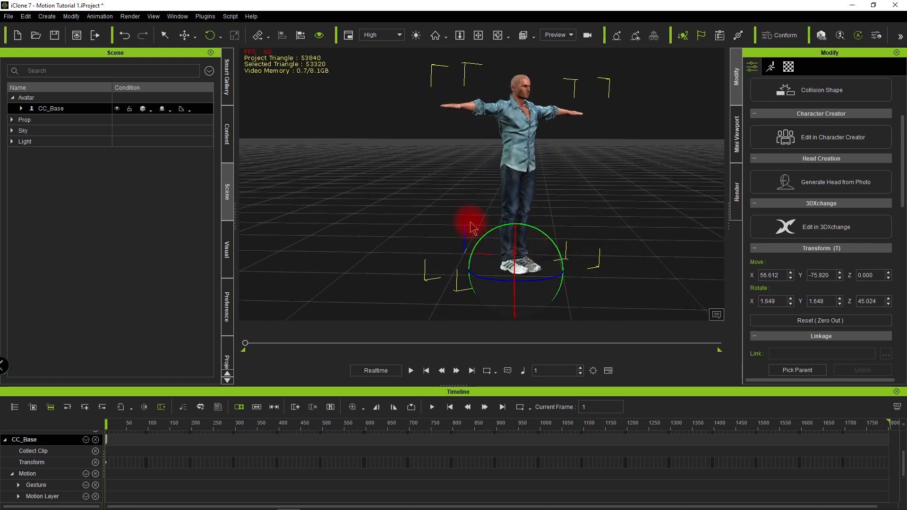
pyautogui.press('e')
pyautogui.moveTo(497, 241)
pyautogui.mouseDown()
pyautogui.moveTo(486, 255)
pyautogui.moveTo(495, 242)
pyautogui.mouseUp()
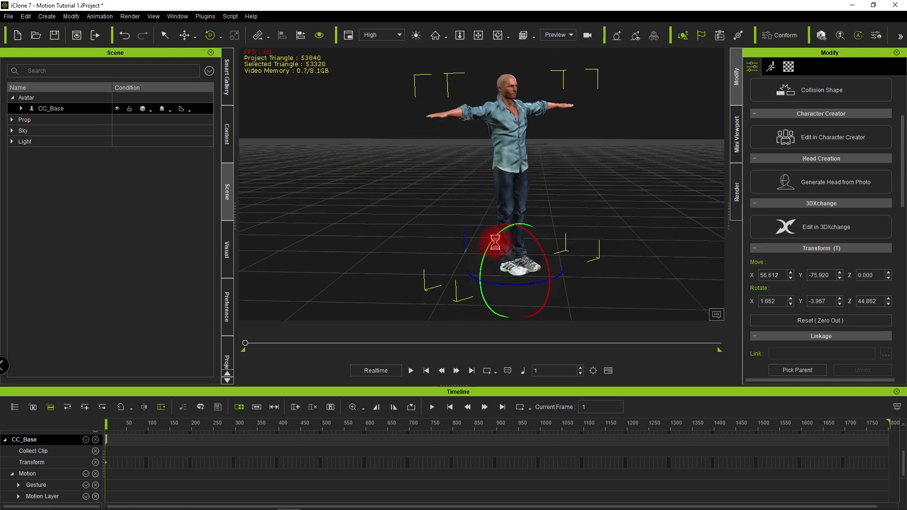
pyautogui.hotkey('ctrl', 'z')
pyautogui.hotkey('ctrl', 'z')
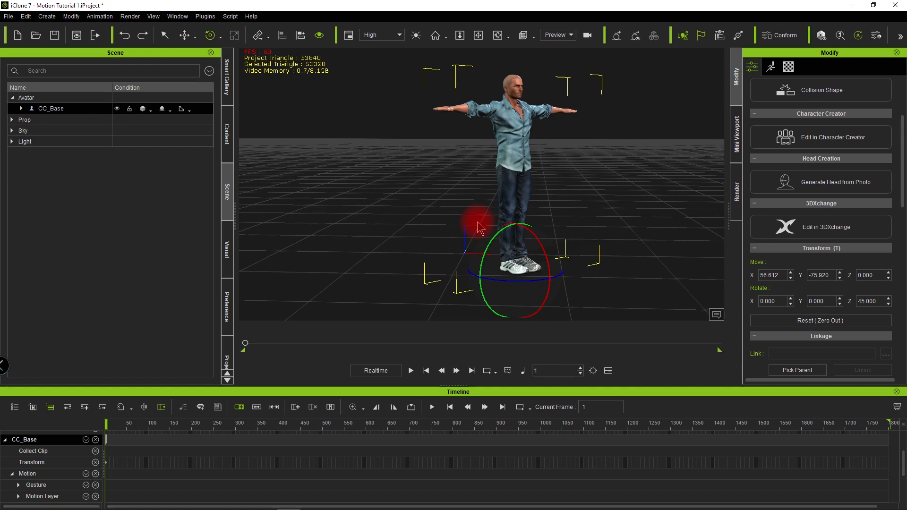
# Step: Set the avatar's Z rotation to 0, and reset its entire transform to zero with the Move tool active
pyautogui.click(577, 300)
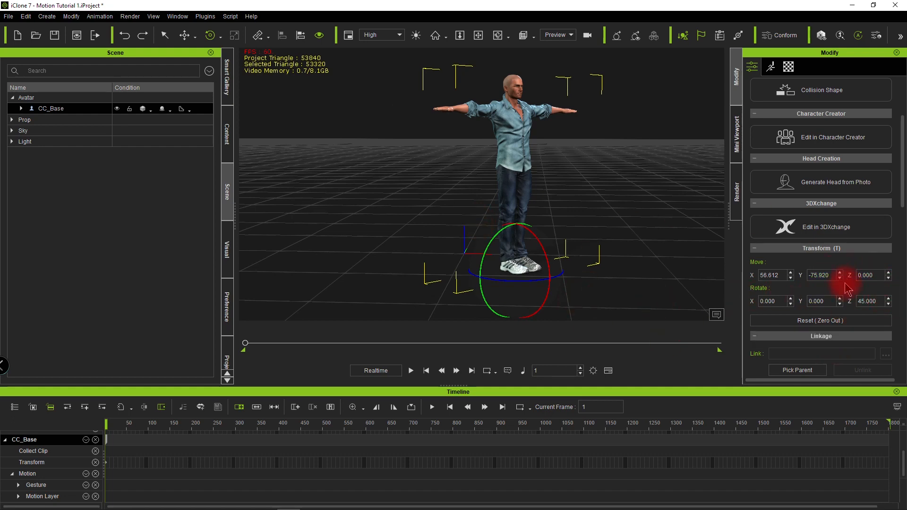
pyautogui.write('0')
pyautogui.press('Return')
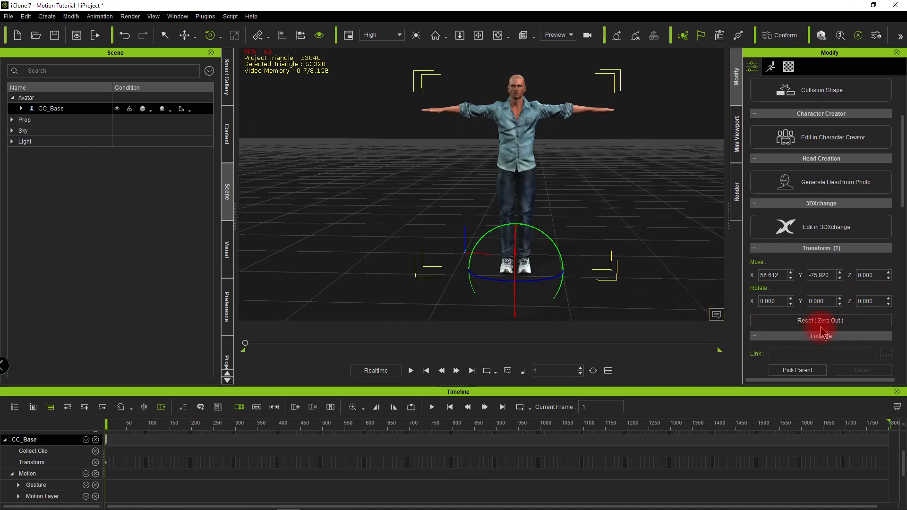
pyautogui.click(820, 320)
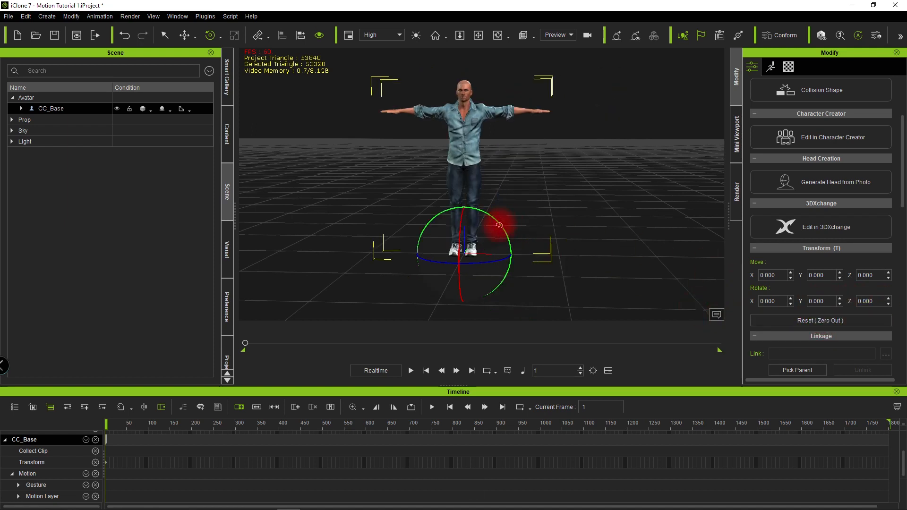
pyautogui.press('w')
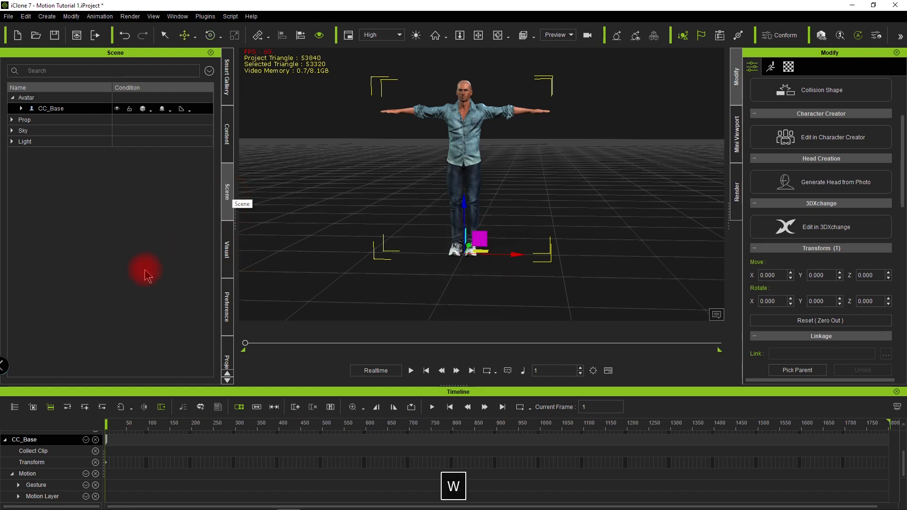
pyautogui.scroll(-2, 368, 246)
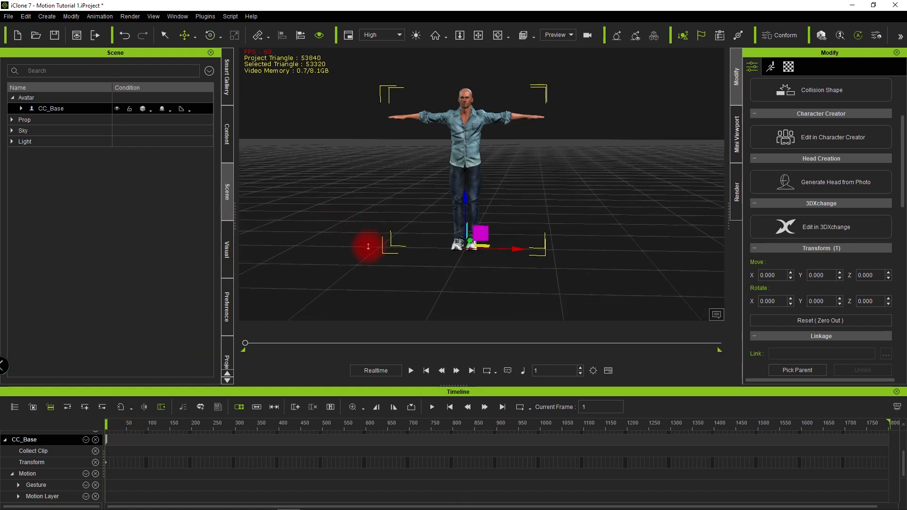
pyautogui.scroll(3, 370, 288)
pyautogui.keyDown('alt'); pyautogui.moveTo(384, 277); pyautogui.dragTo(401, 259); pyautogui.keyUp('alt')
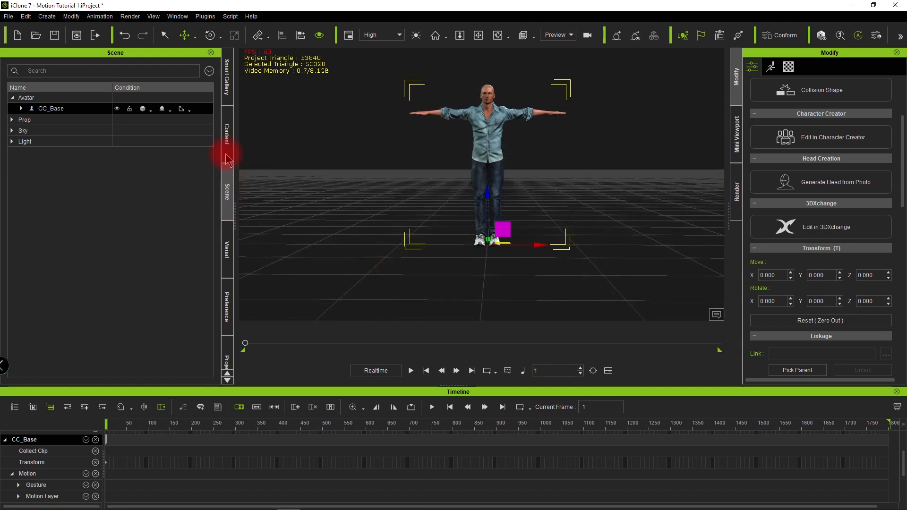
# Step: Open the content library at the 03_CC MixMove_Male motion templates, and look through the animation commands
pyautogui.click(227, 142)
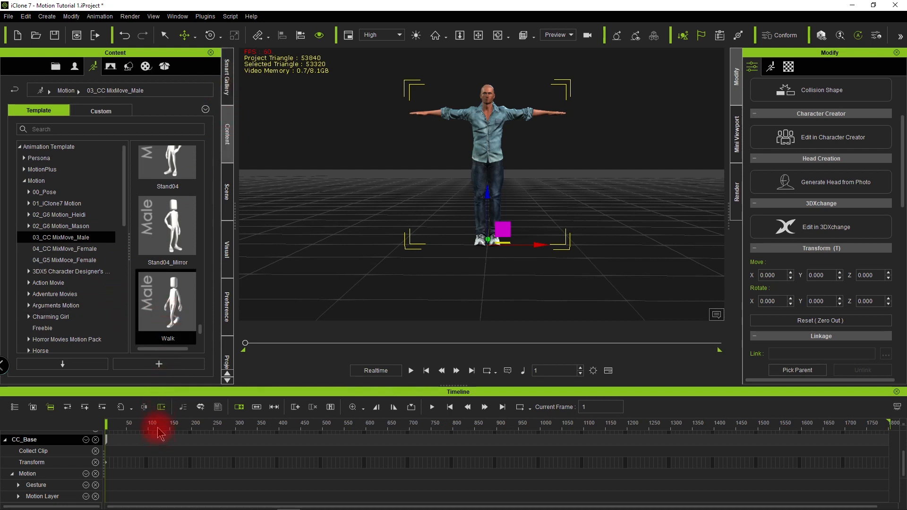
pyautogui.click(101, 16)
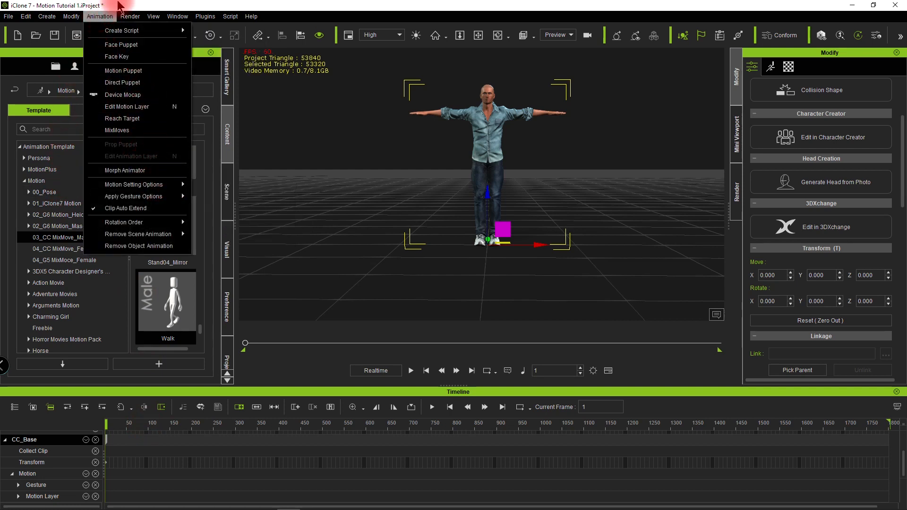
pyautogui.click(172, 10)
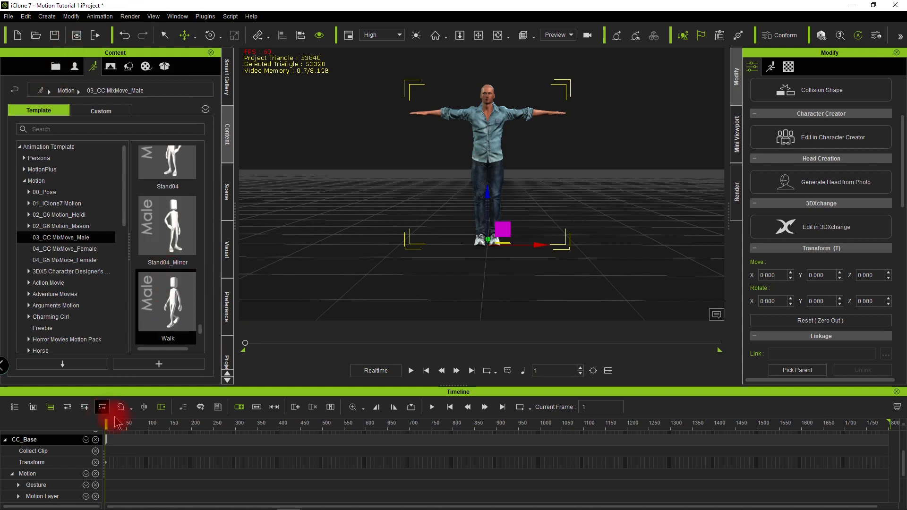
# Step: Go to frame 100 and apply the Walk motion template to the avatar
pyautogui.click(150, 430)
pyautogui.click(555, 367)
pyautogui.click(540, 372)
pyautogui.moveTo(546, 372); pyautogui.dragTo(525, 380)
pyautogui.write('100')
pyautogui.press('Return')
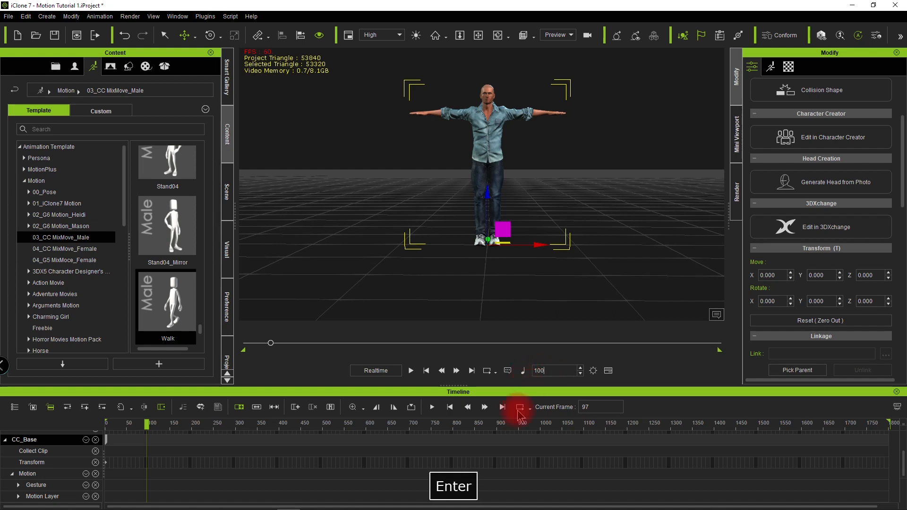
pyautogui.doubleClick(173, 310)
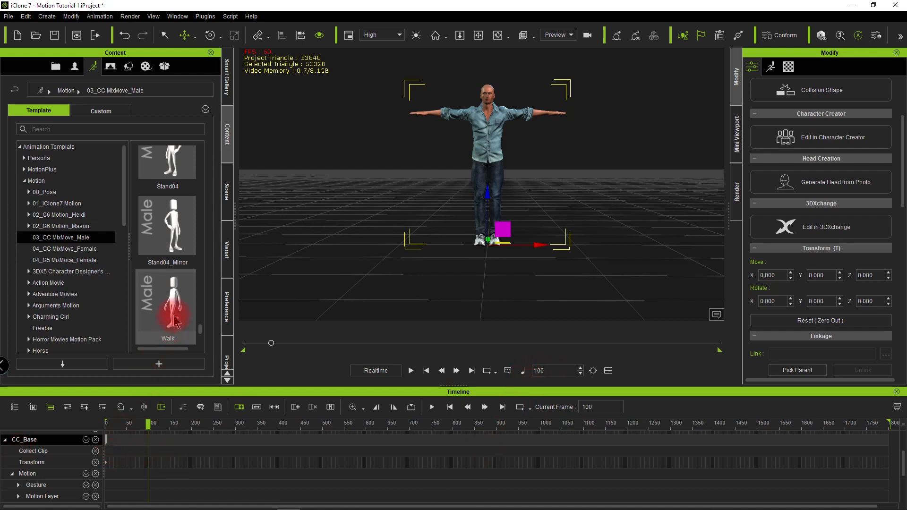
# Step: Play the avatar's walk from about frame 56, and stop the playback
pyautogui.click(151, 438)
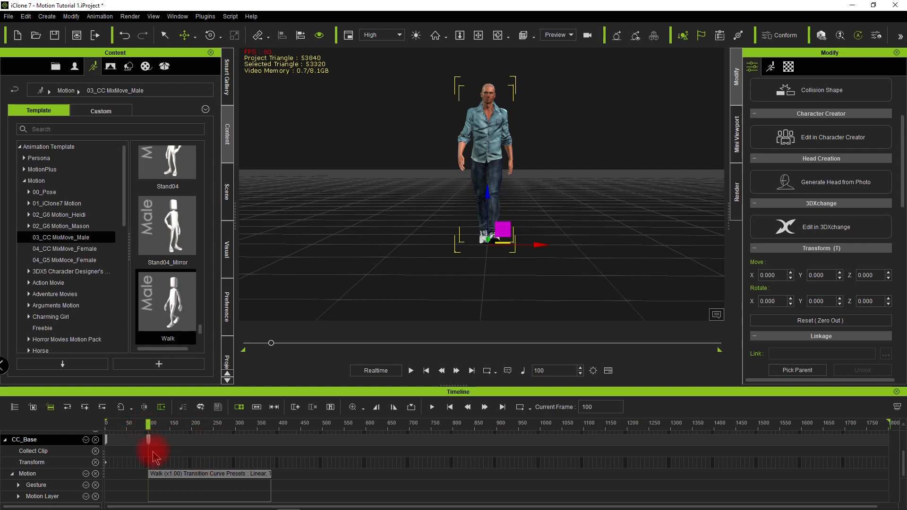
pyautogui.click(128, 425)
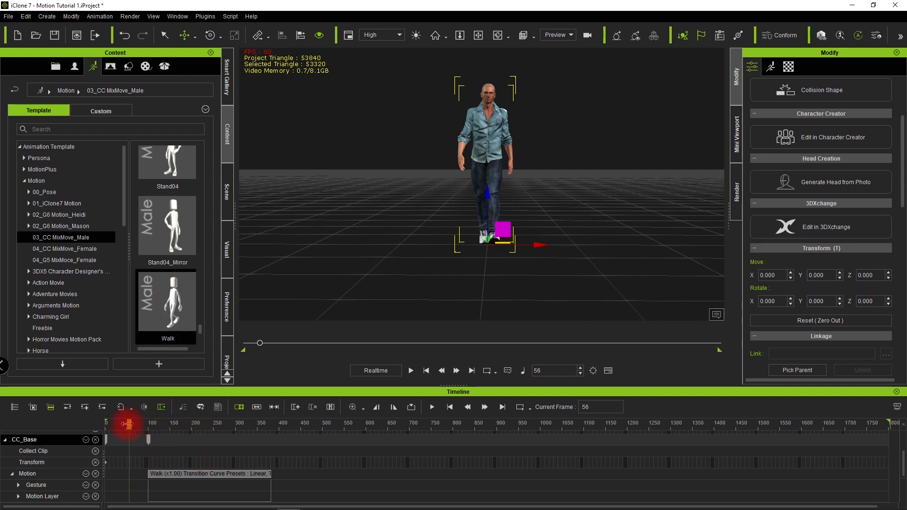
pyautogui.press('space')
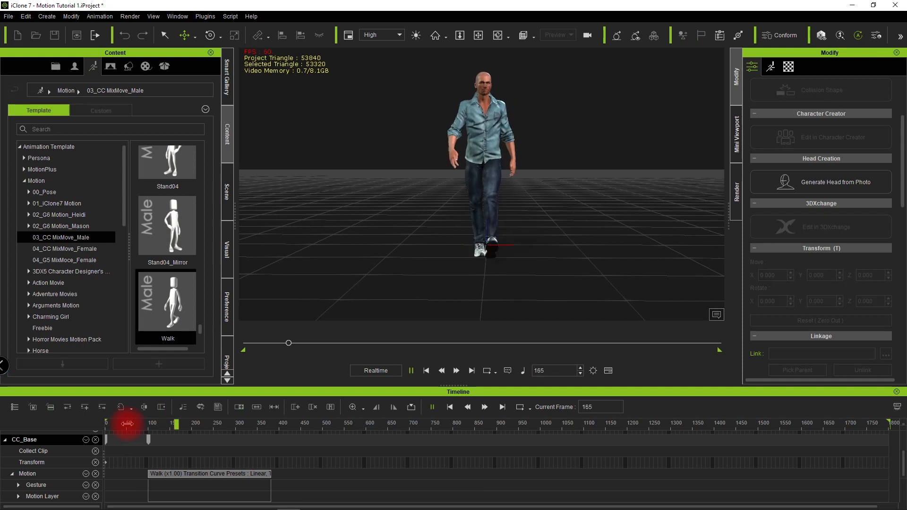
pyautogui.press('space')
# Step: Move the Walk clip to the start of the timeline, and play the animation to about frame 296
pyautogui.moveTo(166, 473); pyautogui.dragTo(101, 484)
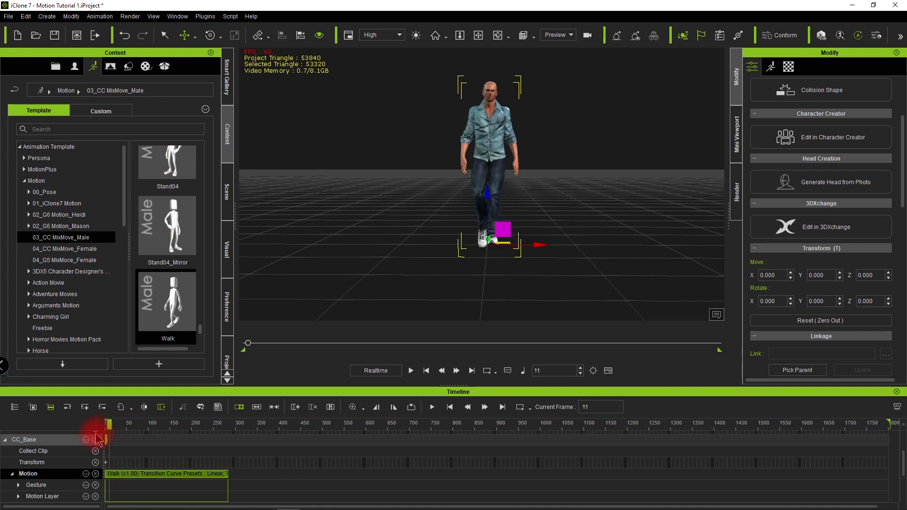
pyautogui.press('space')
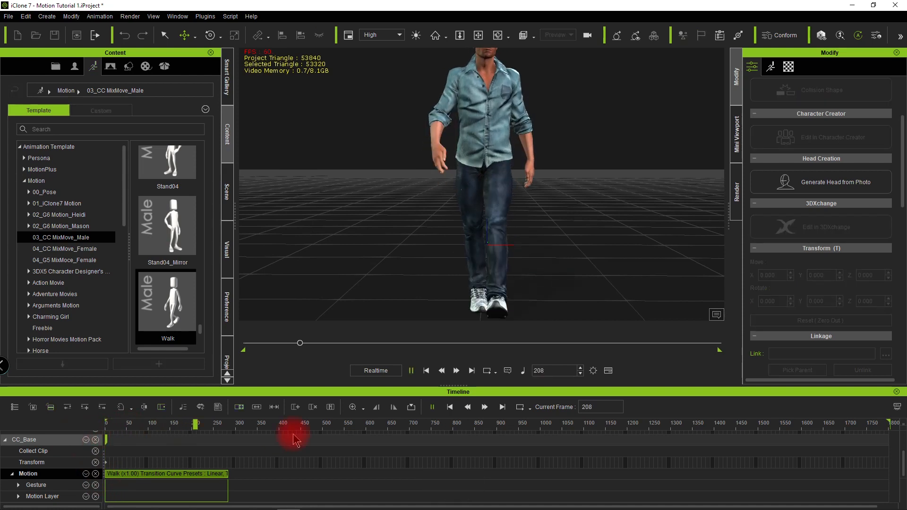
pyautogui.press('space')
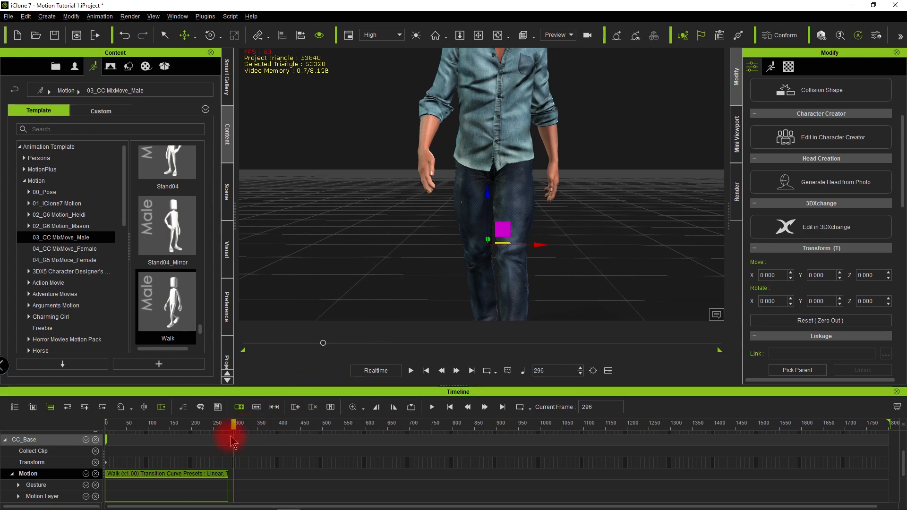
pyautogui.moveTo(434, 274); pyautogui.dragTo(607, 202, button='right')
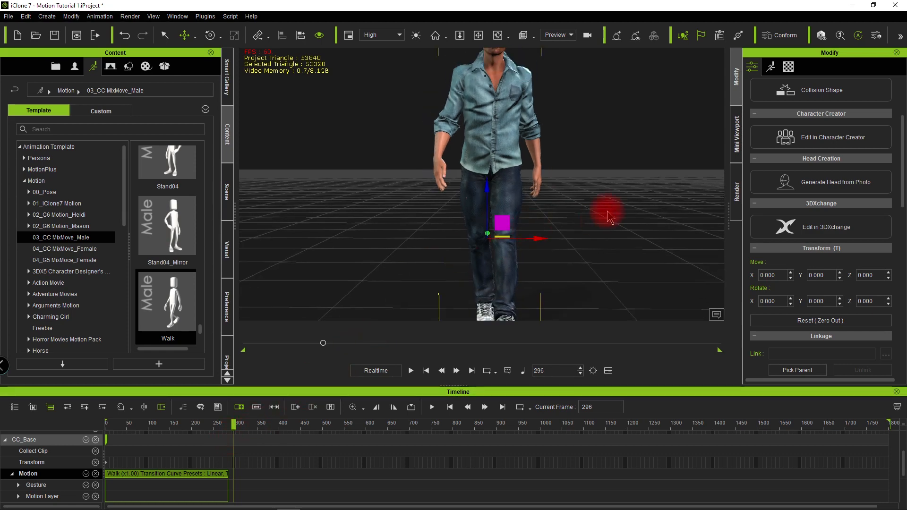
# Step: View the avatar from the side, go to frame 284 at the end of the Walk clip, and add a second Walk motion there
pyautogui.keyDown('alt'); pyautogui.moveTo(573, 212); pyautogui.dragTo(359, 330); pyautogui.keyUp('alt')
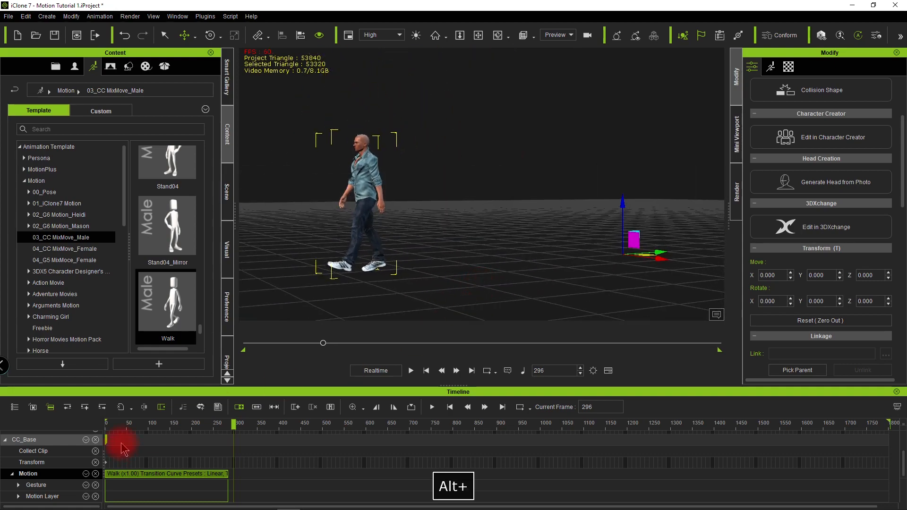
pyautogui.moveTo(123, 428); pyautogui.dragTo(198, 428)
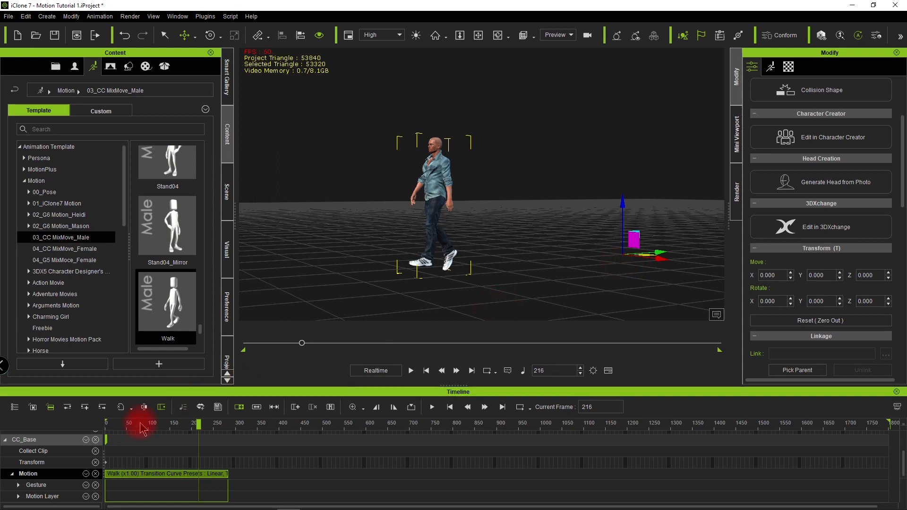
pyautogui.moveTo(139, 432); pyautogui.dragTo(233, 444)
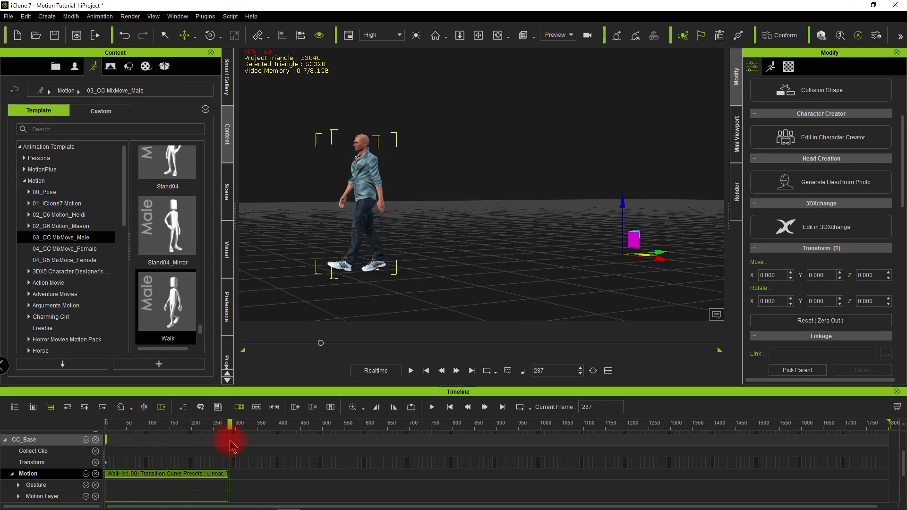
pyautogui.scroll(5, 226, 454)
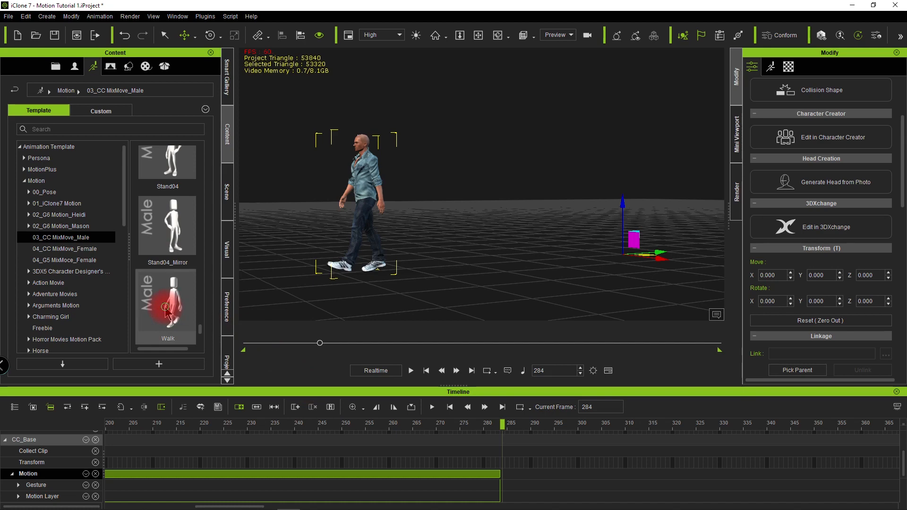
pyautogui.moveTo(166, 313); pyautogui.dragTo(500, 468)
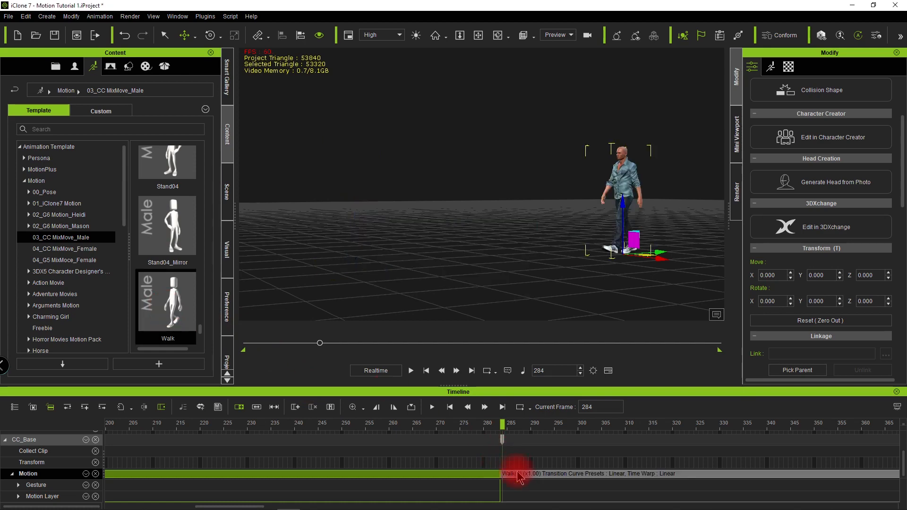
# Step: Step frame by frame back and forth across the joint between the two Walk clips, ending at frame 278 or earlier
pyautogui.press('Left')
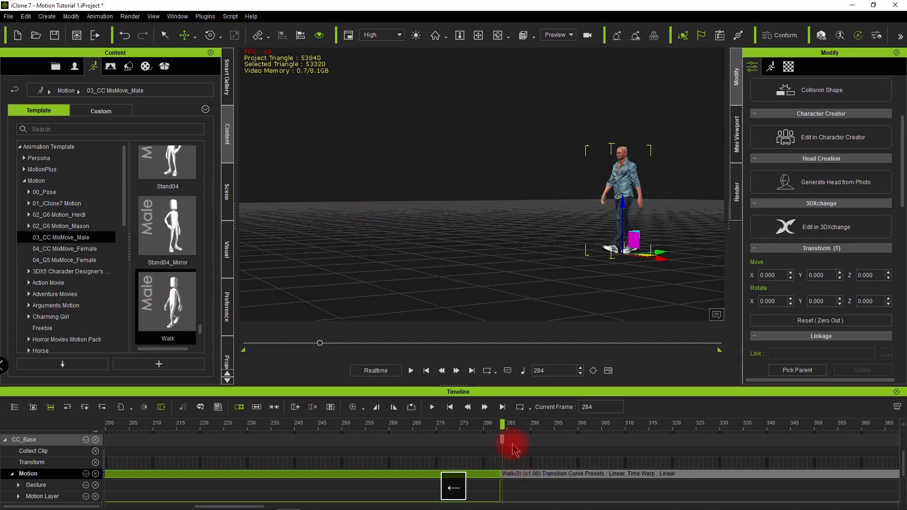
pyautogui.click(491, 427)
pyautogui.press('Right')
pyautogui.press('Right')
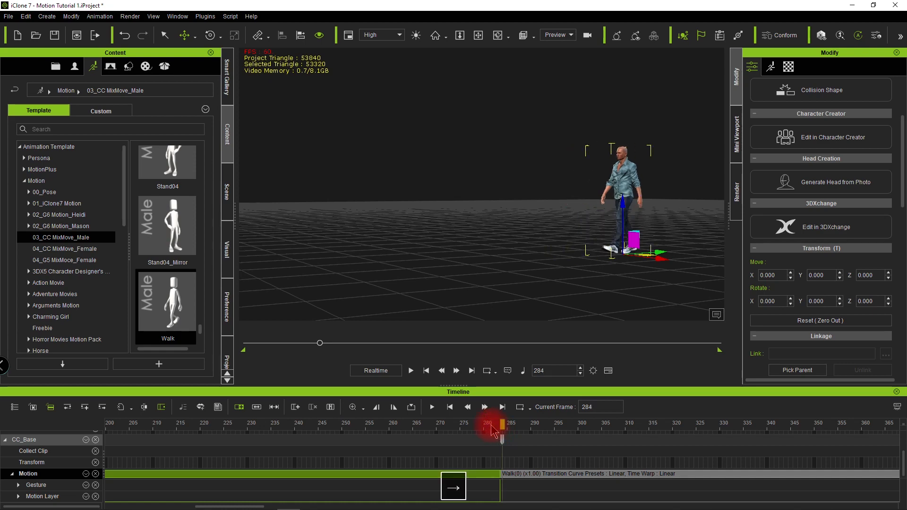
pyautogui.press('Left')
pyautogui.press('Left')
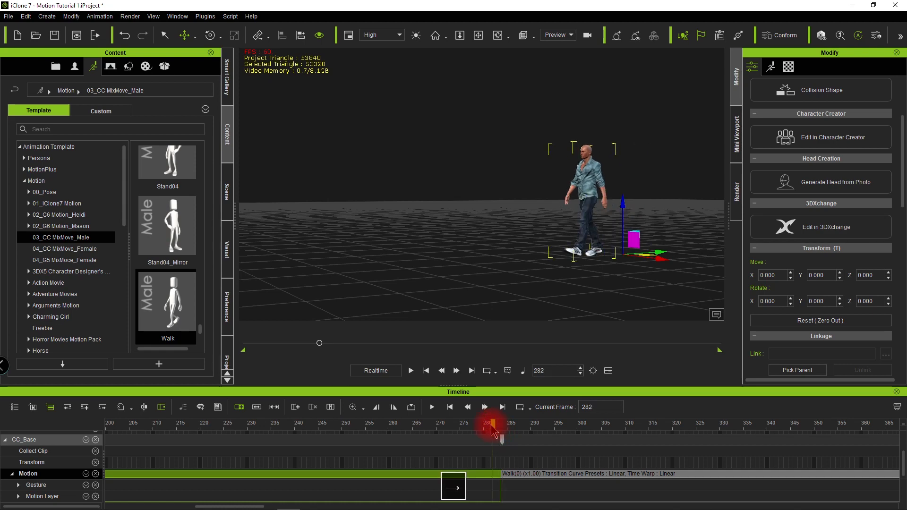
pyautogui.press('Right')
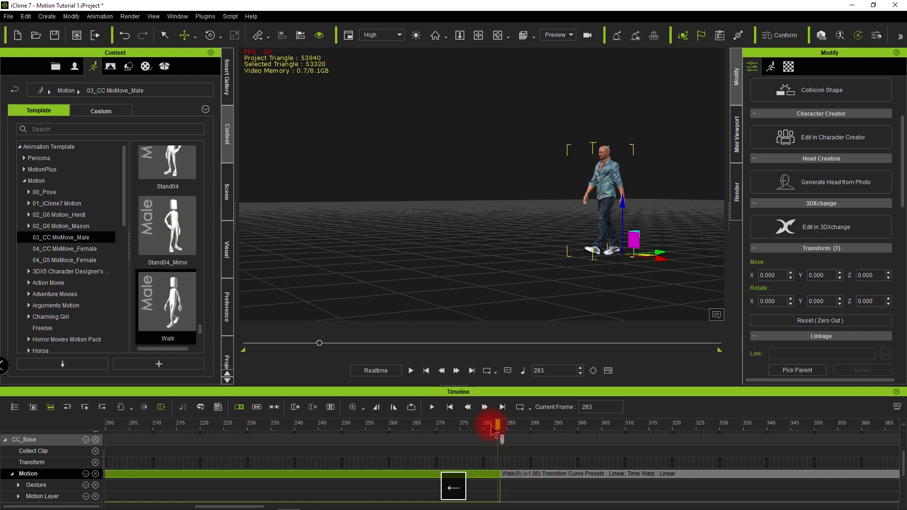
pyautogui.press('Left')
pyautogui.press('Left')
pyautogui.press('Left')
pyautogui.press('Left')
pyautogui.press('Left')
pyautogui.press('Left')
pyautogui.press('Left')
pyautogui.press('Left')
pyautogui.press('Left')
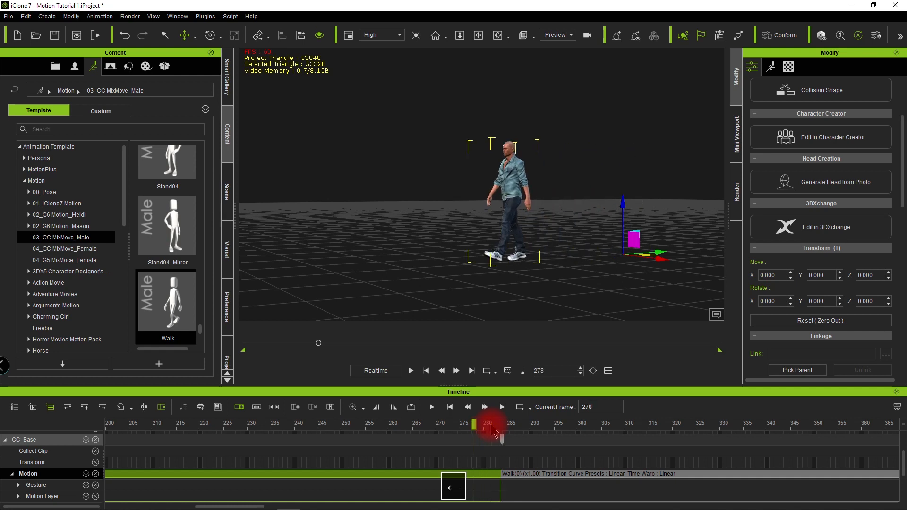
# Step: Move the second Walk clip to about frame 298, leaving a gap, and return it to the end of the first clip
pyautogui.click(532, 474)
pyautogui.moveTo(542, 478); pyautogui.dragTo(608, 474)
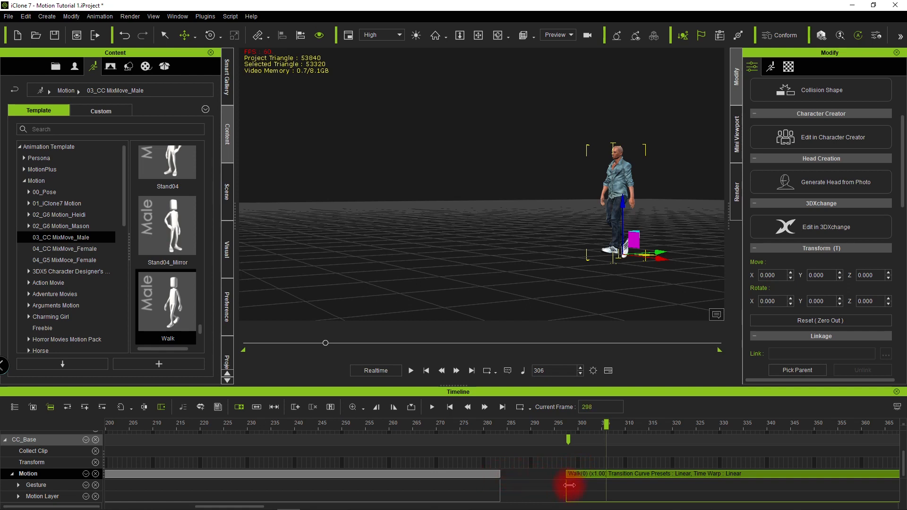
pyautogui.moveTo(577, 476); pyautogui.dragTo(504, 454)
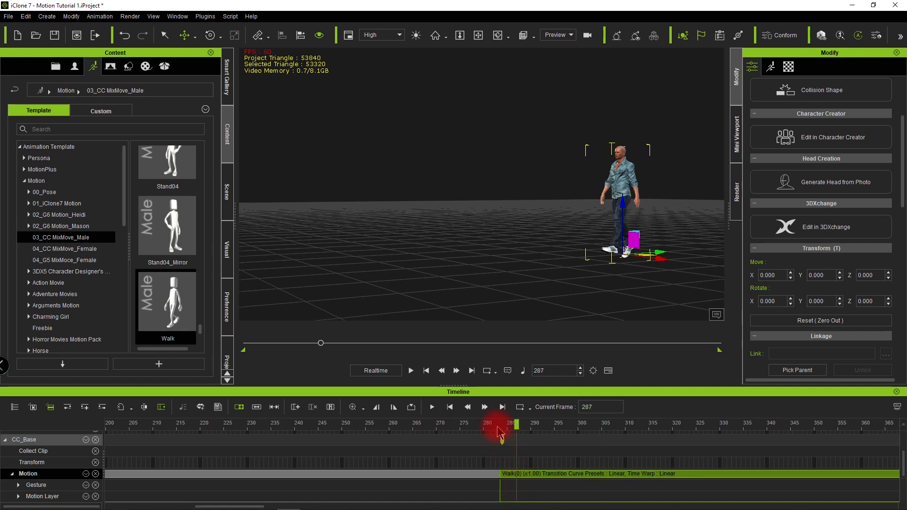
# Step: Step through the clip transition from frame 271 to 284, and scrub back to frame 274 to examine the avatar's pose
pyautogui.click(500, 430)
pyautogui.press('Left')
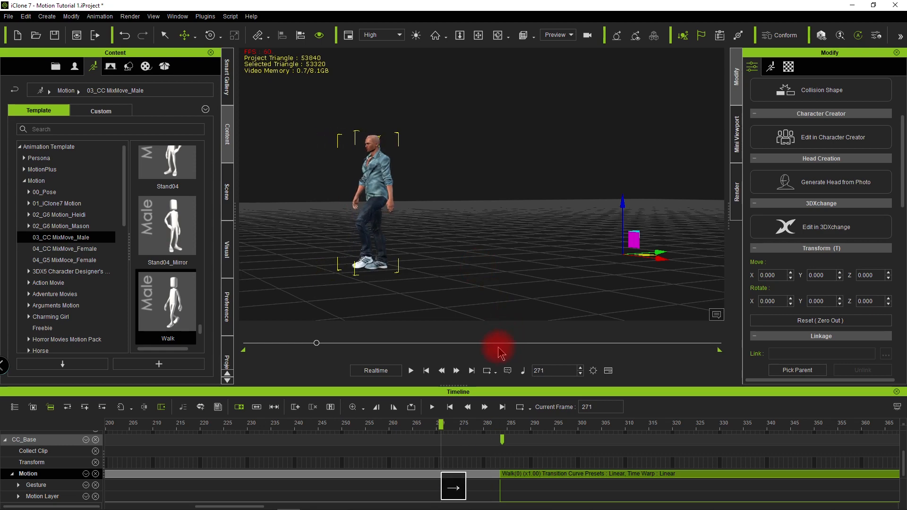
pyautogui.press('Right')
pyautogui.press('Right')
pyautogui.press('Right')
pyautogui.press('Right')
pyautogui.press('Right')
pyautogui.press('Right')
pyautogui.press('Right')
pyautogui.press('Right')
pyautogui.press('Right')
pyautogui.press('Right')
pyautogui.press('Right')
pyautogui.press('Right')
pyautogui.press('Right')
pyautogui.press('Right')
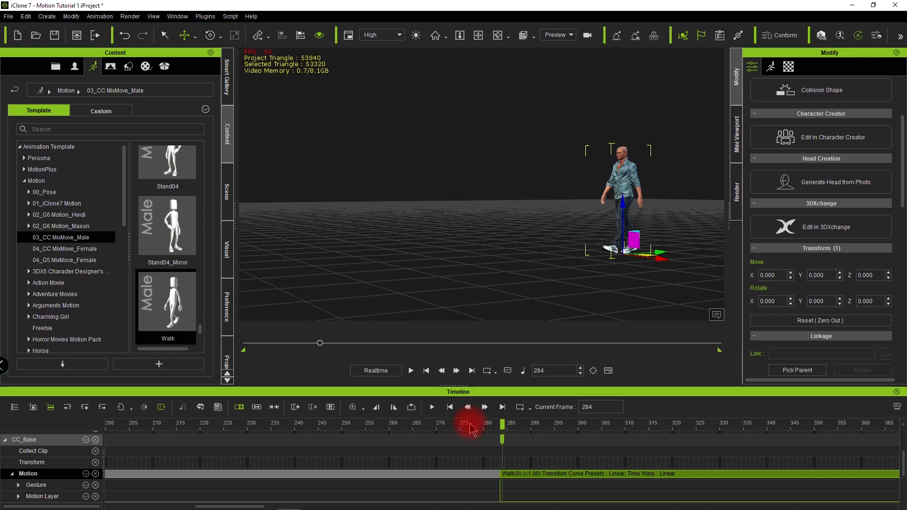
pyautogui.moveTo(471, 423); pyautogui.dragTo(464, 424)
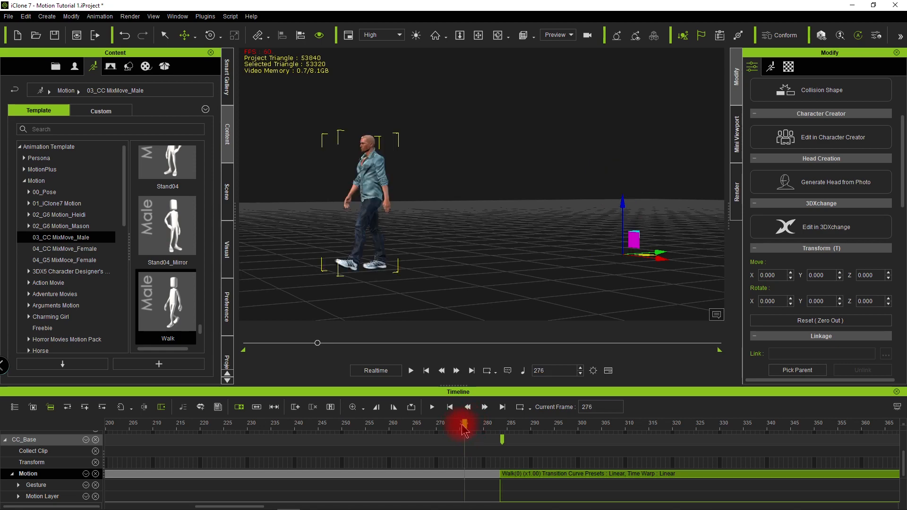
pyautogui.moveTo(463, 424)
pyautogui.mouseDown()
pyautogui.moveTo(373, 435)
pyautogui.moveTo(406, 425)
pyautogui.moveTo(453, 437)
pyautogui.mouseUp()
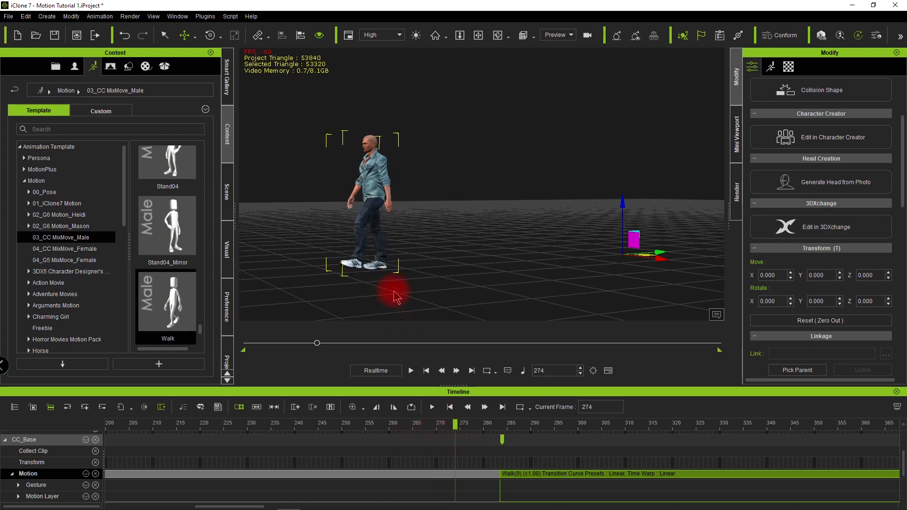
# Step: Go to frame 287 and align the second Walk clip to the previous motion by the Right Leg
pyautogui.moveTo(454, 424); pyautogui.dragTo(518, 478)
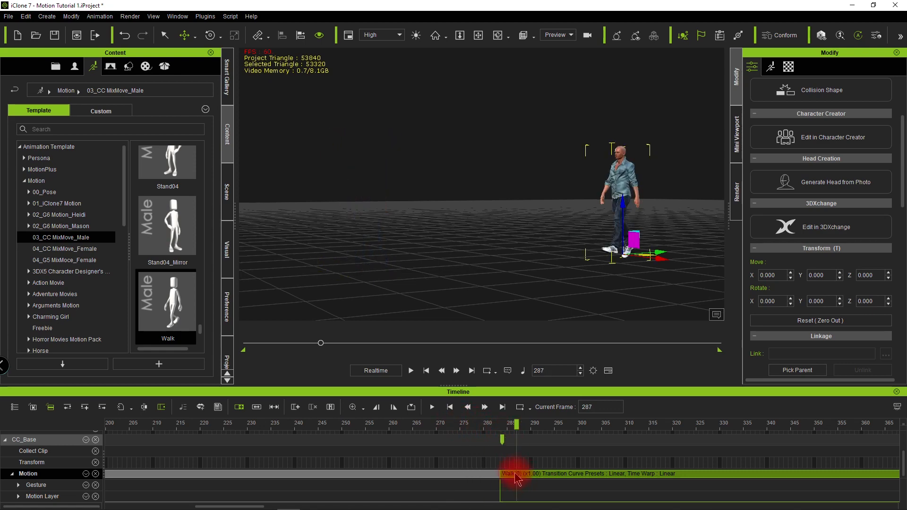
pyautogui.rightClick(516, 476)
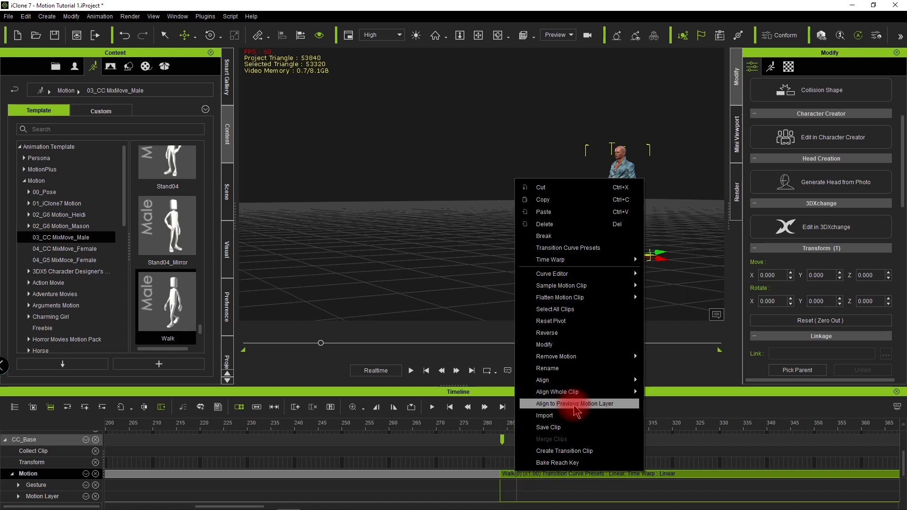
pyautogui.moveTo(602, 381)
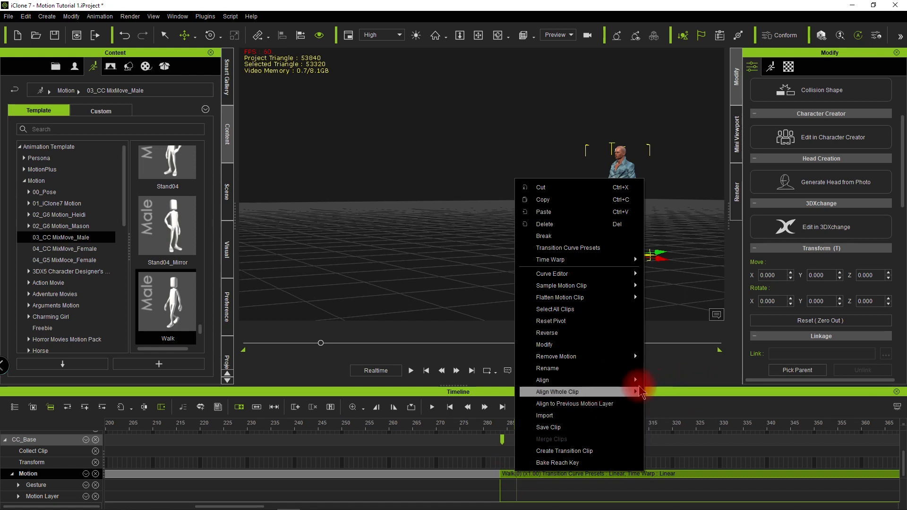
pyautogui.moveTo(636, 380)
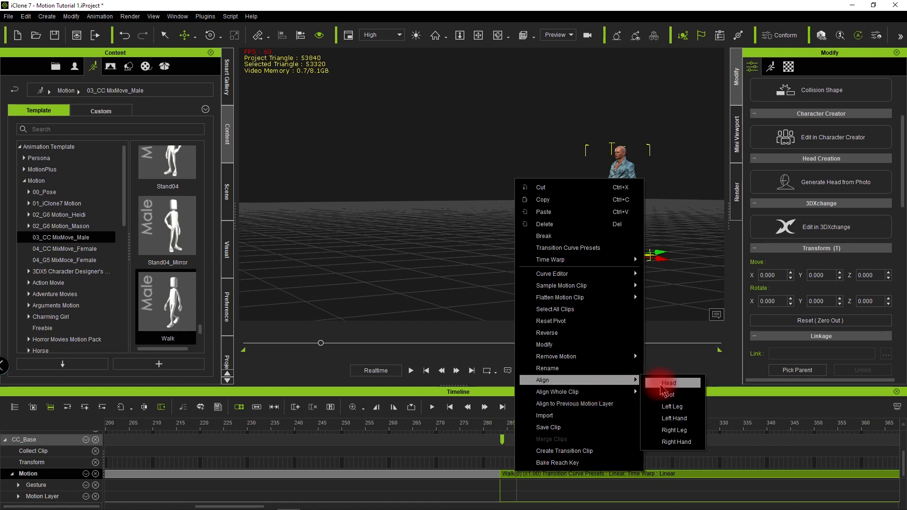
pyautogui.click(690, 431)
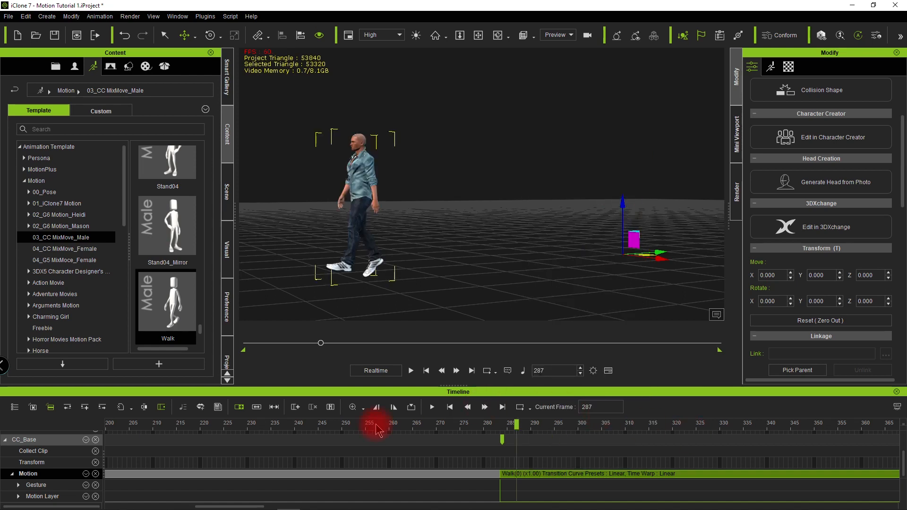
# Step: Play the aligned walk repeatedly across the joint between the two clips to check the transition
pyautogui.press('space')
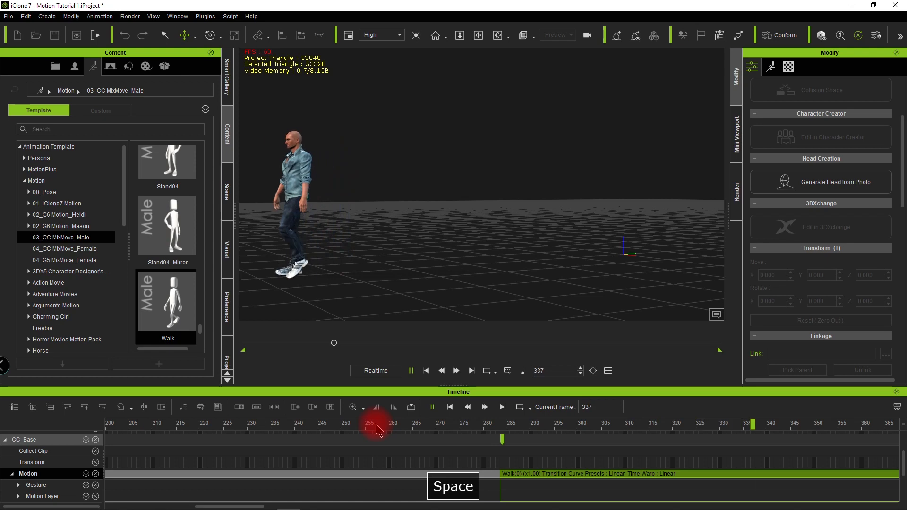
pyautogui.click(376, 429)
pyautogui.press('space')
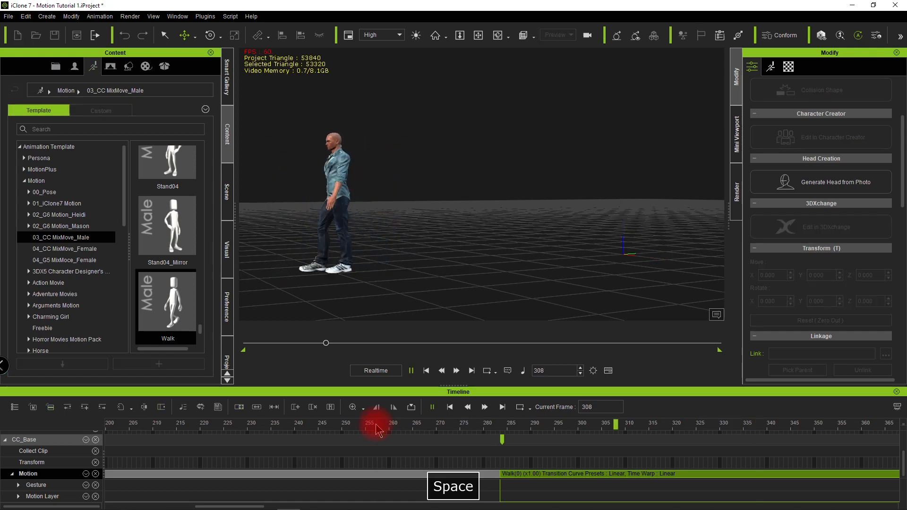
pyautogui.press('space')
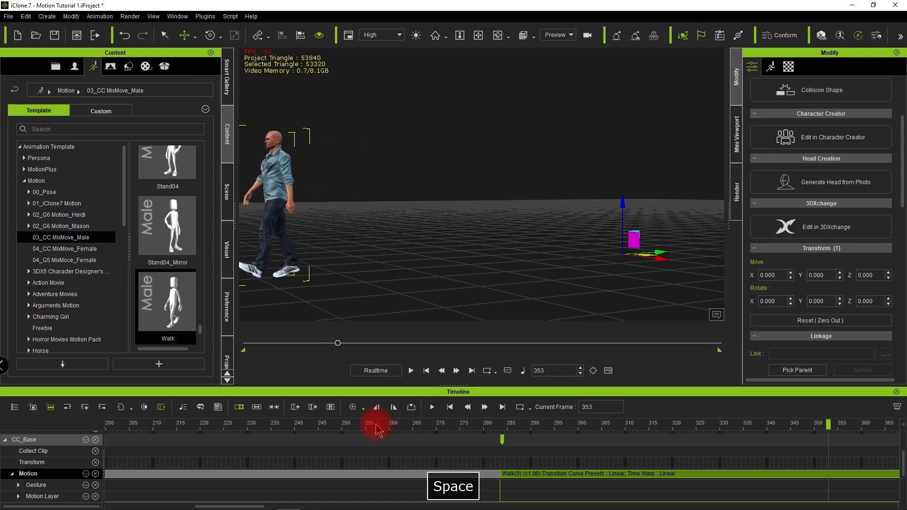
pyautogui.click(302, 429)
pyautogui.press('space')
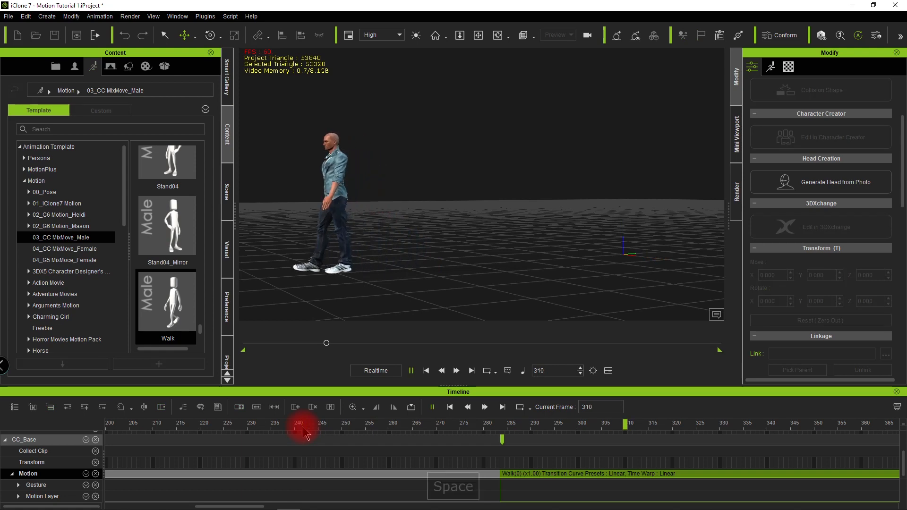
# Step: Switch to a zoomed-out top view and play the walk through both clips, stopping at frame 383
pyautogui.press('g')
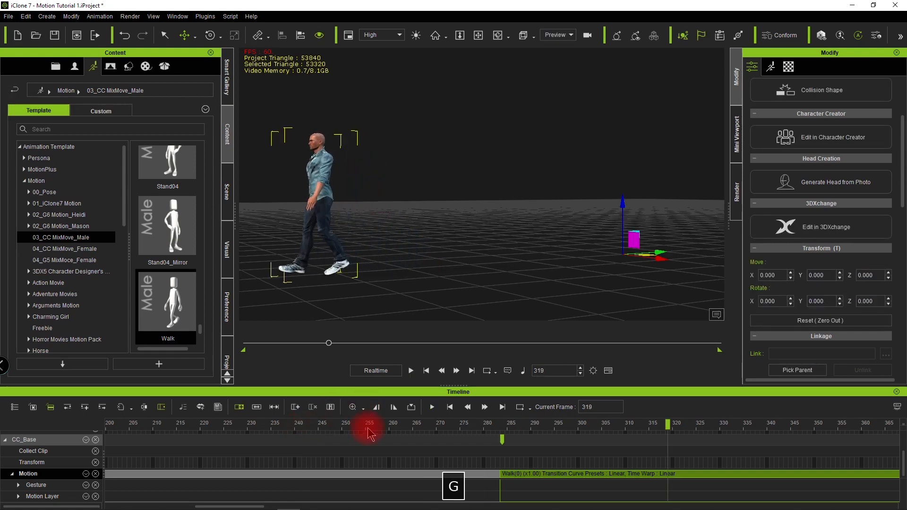
pyautogui.scroll(-5, 540, 146)
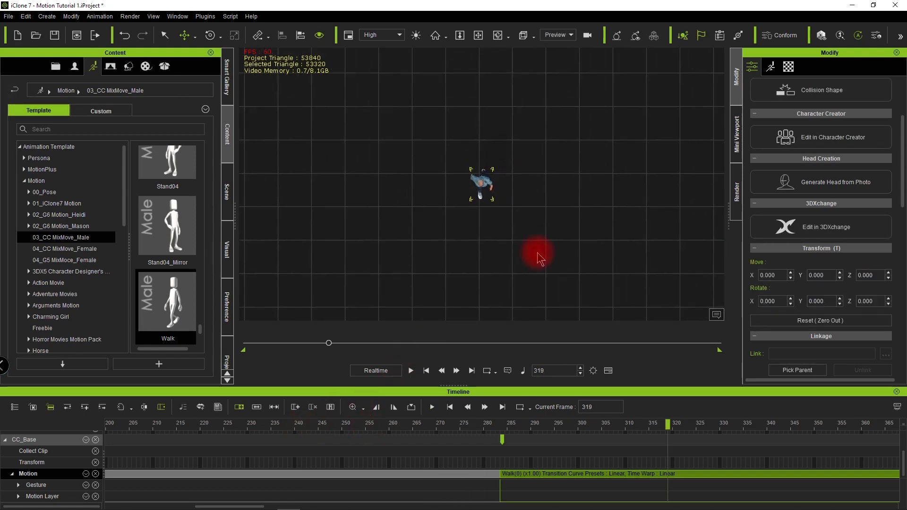
pyautogui.moveTo(534, 259); pyautogui.dragTo(529, 174, button='middle')
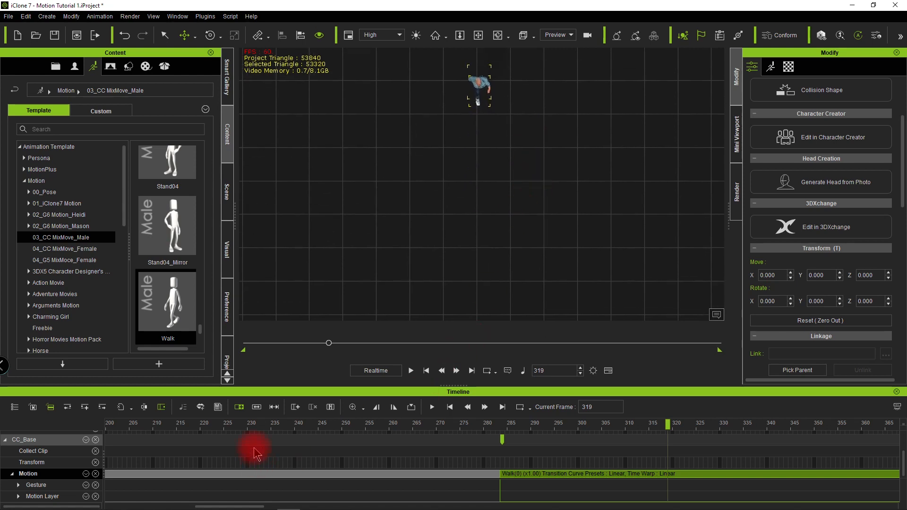
pyautogui.press('space')
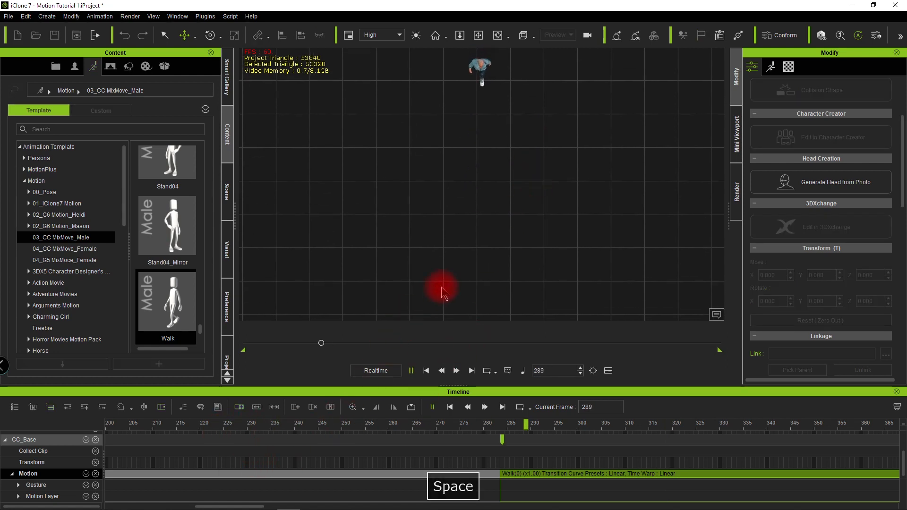
pyautogui.press('space')
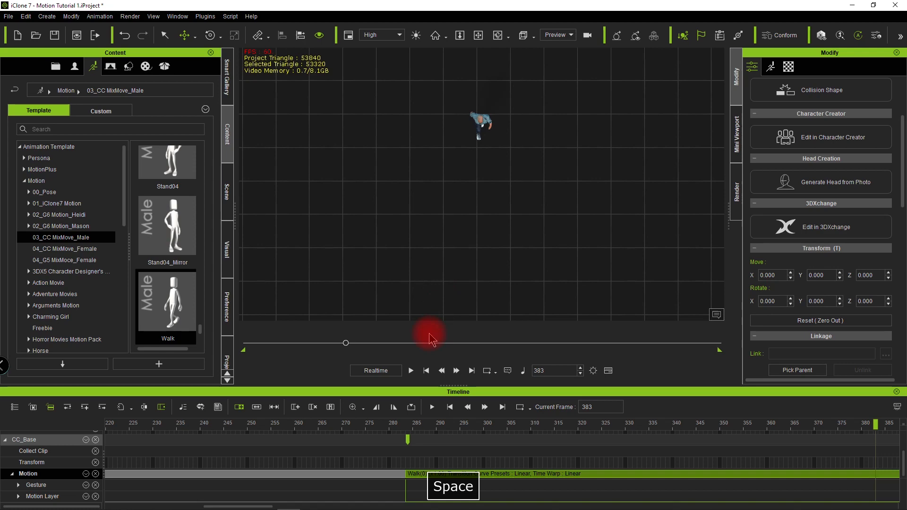
# Step: Go to frame 280, view the walk from the side at a greater distance, and select the whole CC_Base avatar
pyautogui.click(387, 424)
pyautogui.press('f')
pyautogui.click(477, 302)
pyautogui.scroll(-4, 478, 288)
pyautogui.keyDown('alt'); pyautogui.moveTo(449, 263); pyautogui.dragTo(704, 245); pyautogui.keyUp('alt')
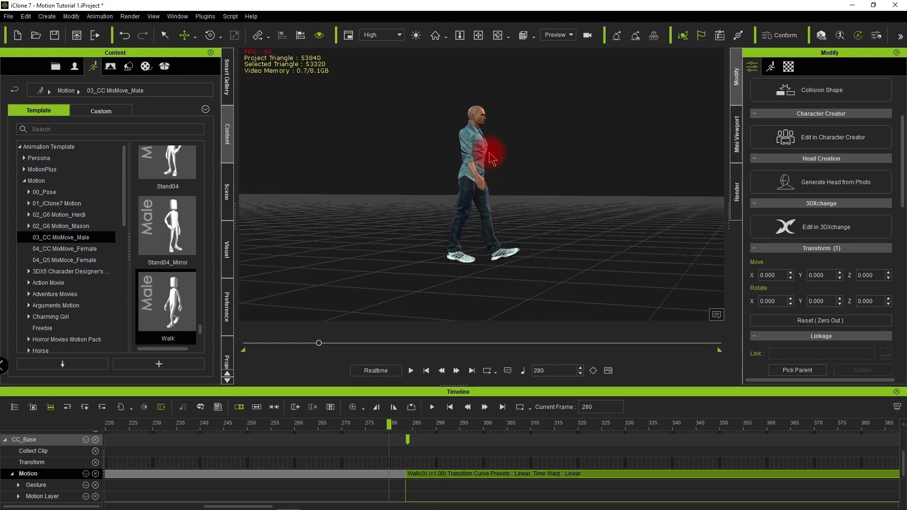
pyautogui.click(472, 166)
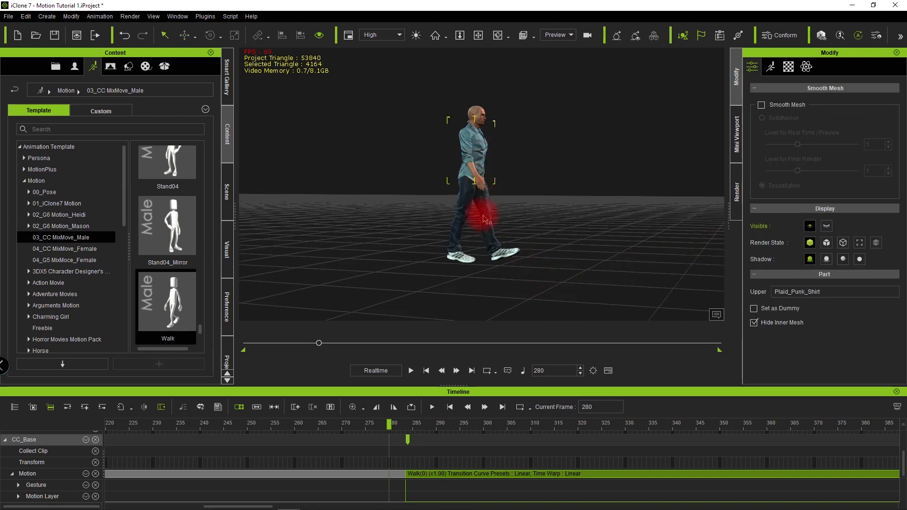
pyautogui.click(470, 240)
pyautogui.keyDown('alt'); pyautogui.moveTo(470, 240); pyautogui.dragTo(557, 264); pyautogui.keyUp('alt')
pyautogui.keyDown('alt'); pyautogui.moveTo(151, 300); pyautogui.dragTo(483, 269); pyautogui.keyUp('alt')
pyautogui.keyDown('alt'); pyautogui.moveTo(416, 282); pyautogui.dragTo(509, 268); pyautogui.keyUp('alt')
pyautogui.scroll(-1, 510, 268)
pyautogui.scroll(-2, 510, 268)
pyautogui.keyDown('alt'); pyautogui.moveTo(565, 257); pyautogui.dragTo(510, 260, button='middle'); pyautogui.keyUp('alt')
pyautogui.keyDown('alt'); pyautogui.moveTo(510, 259); pyautogui.dragTo(459, 297); pyautogui.keyUp('alt')
# Step: Go to frame 264 and activate the Move tool for the CC_Base avatar
pyautogui.click(316, 440)
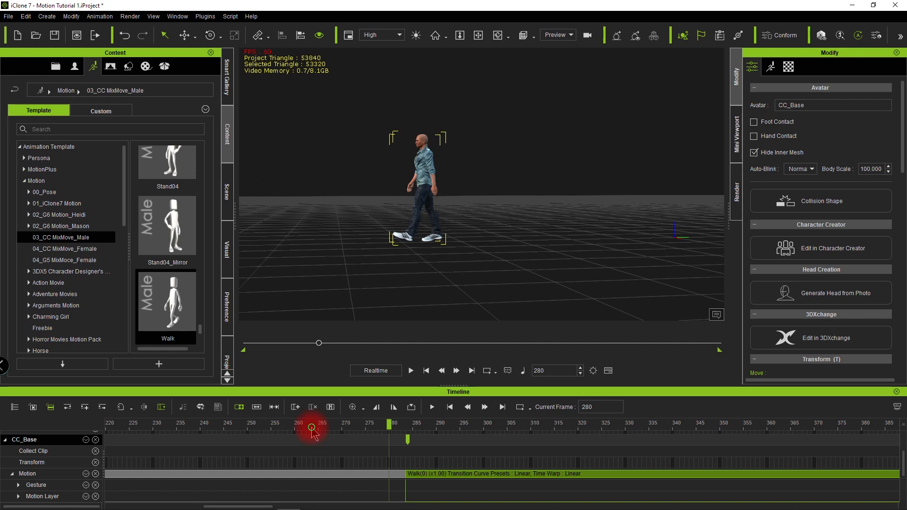
pyautogui.click(313, 425)
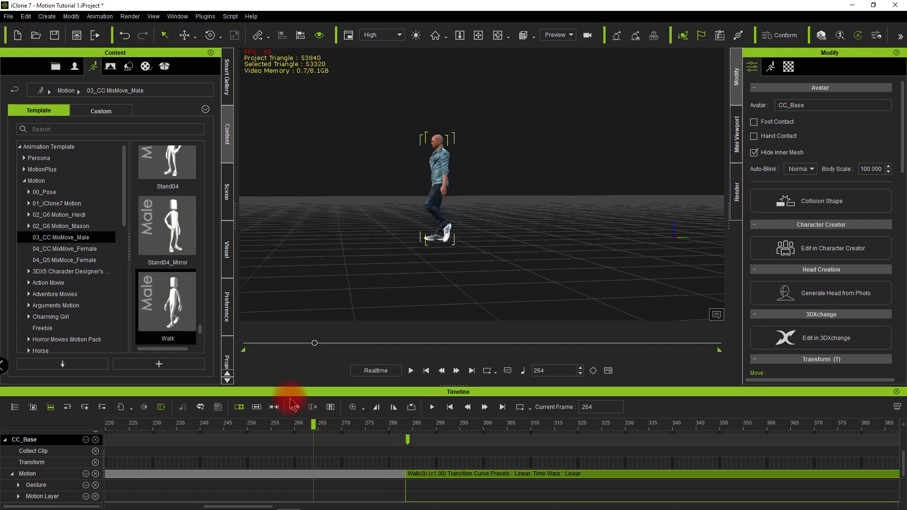
pyautogui.click(186, 36)
pyautogui.click(324, 441)
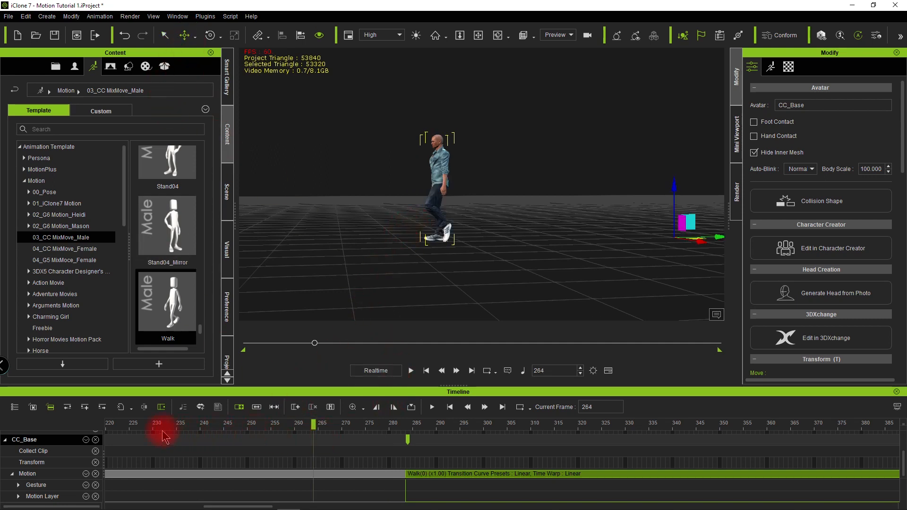
# Step: Play the walk across the clip joint, then inspect the avatar from the front at frame 569
pyautogui.press('space')
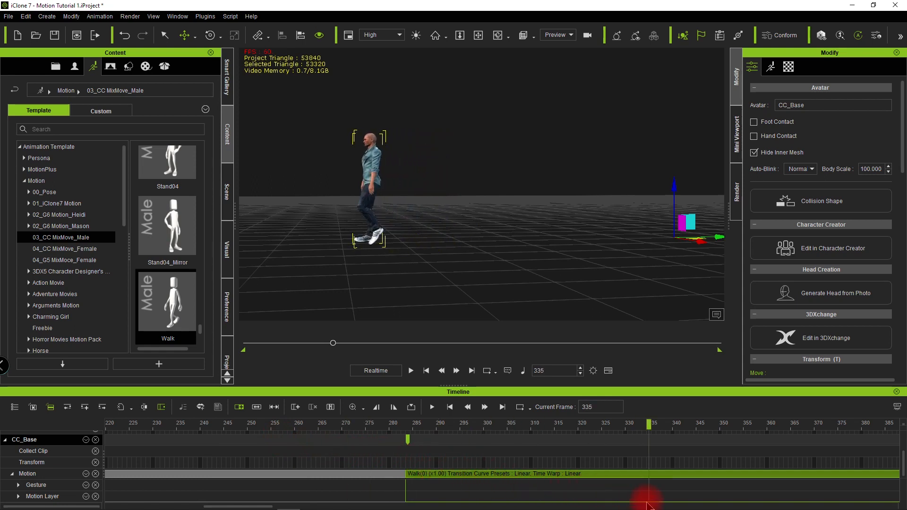
pyautogui.moveTo(656, 424); pyautogui.dragTo(748, 461)
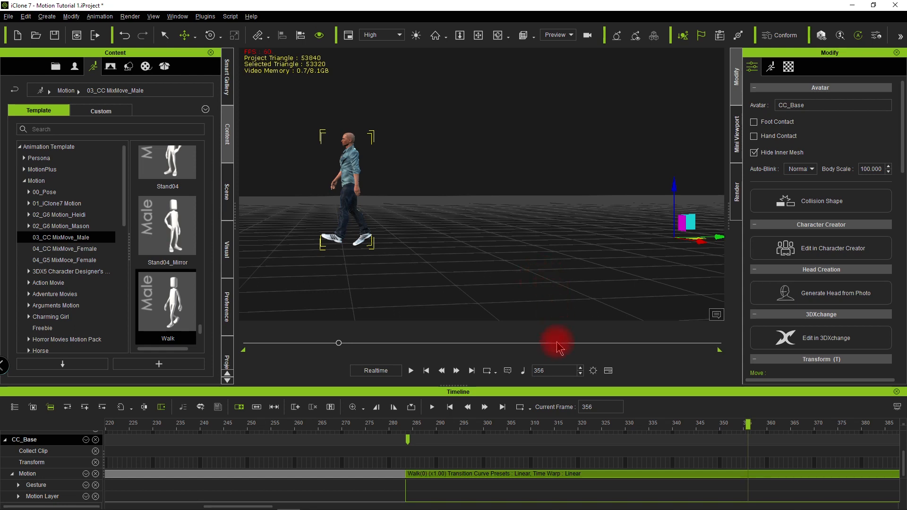
pyautogui.scroll(-10, 567, 434)
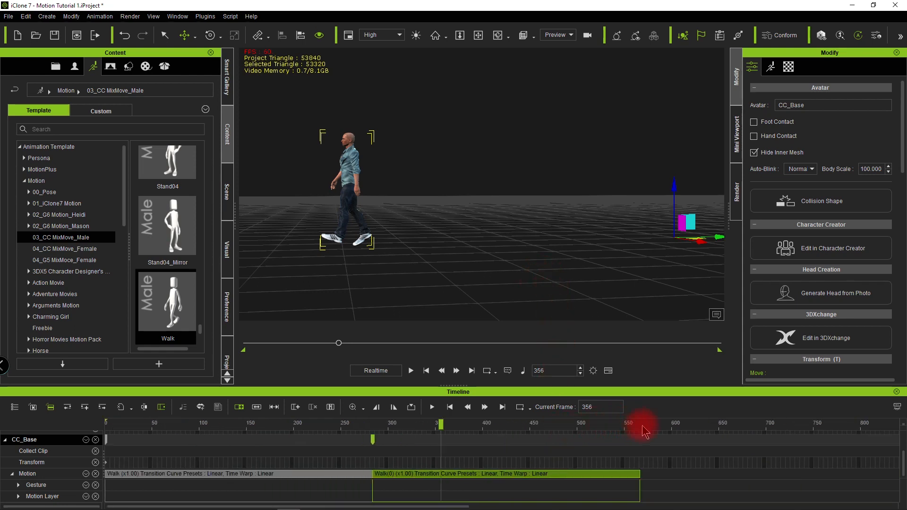
pyautogui.click(642, 426)
pyautogui.moveTo(482, 257); pyautogui.dragTo(477, 276, button='right')
pyautogui.moveTo(420, 255); pyautogui.dragTo(441, 236, button='right')
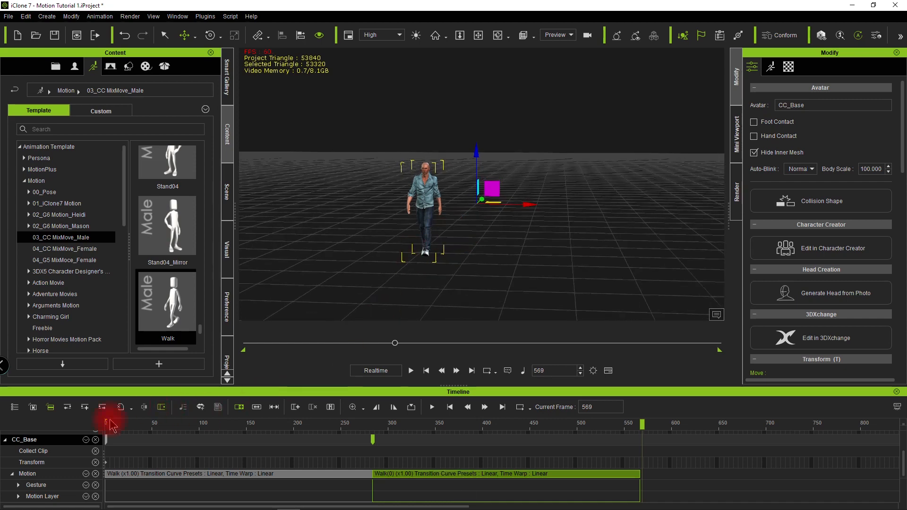
# Step: Rotate the CC_Base avatar about its vertical axis at frame 500
pyautogui.moveTo(117, 422); pyautogui.dragTo(577, 460)
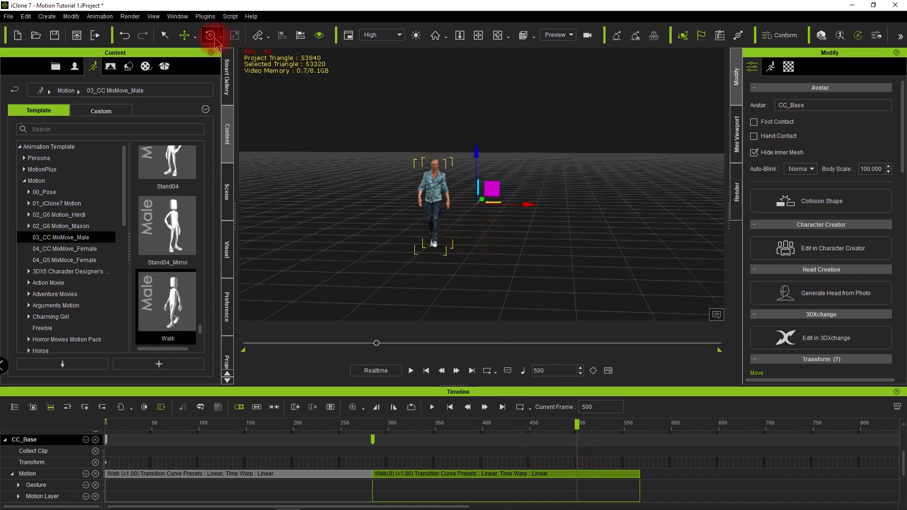
pyautogui.keyDown('alt'); pyautogui.moveTo(521, 204); pyautogui.dragTo(637, 232); pyautogui.keyUp('alt')
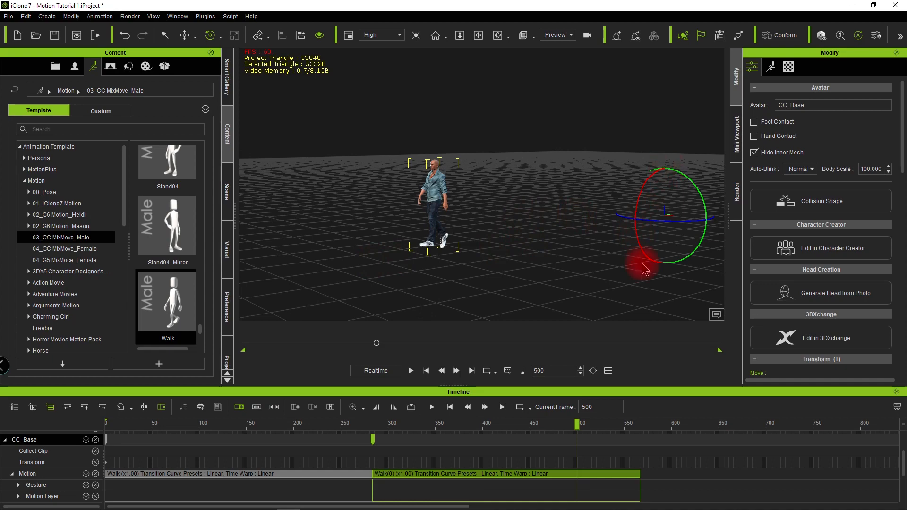
pyautogui.keyDown('alt'); pyautogui.moveTo(339, 257); pyautogui.dragTo(402, 321); pyautogui.keyUp('alt')
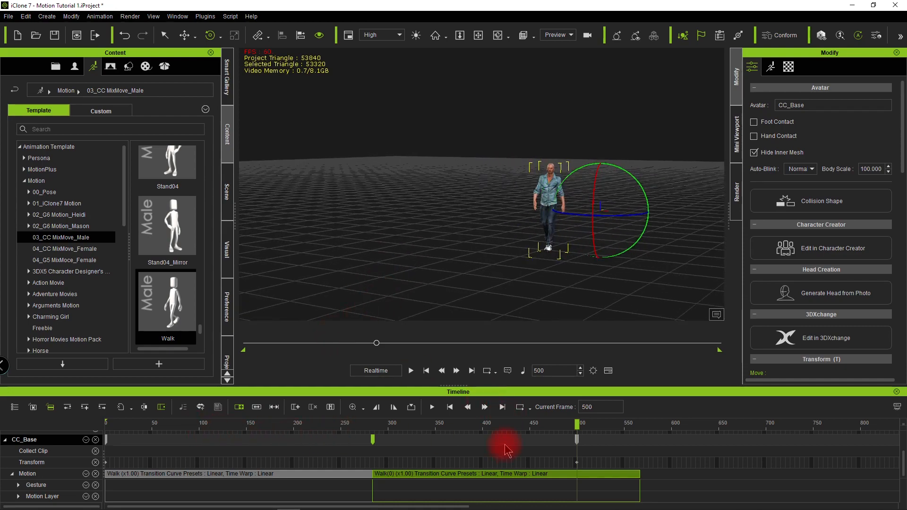
# Step: Play both Walk clips twice from frame 1 in a zoomed-out top view to check the walking direction
pyautogui.moveTo(159, 424); pyautogui.dragTo(37, 441)
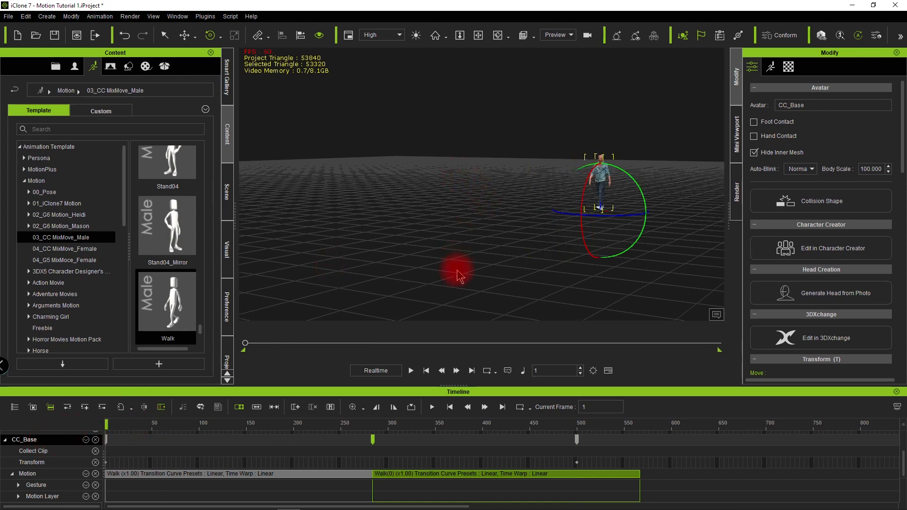
pyautogui.press('g')
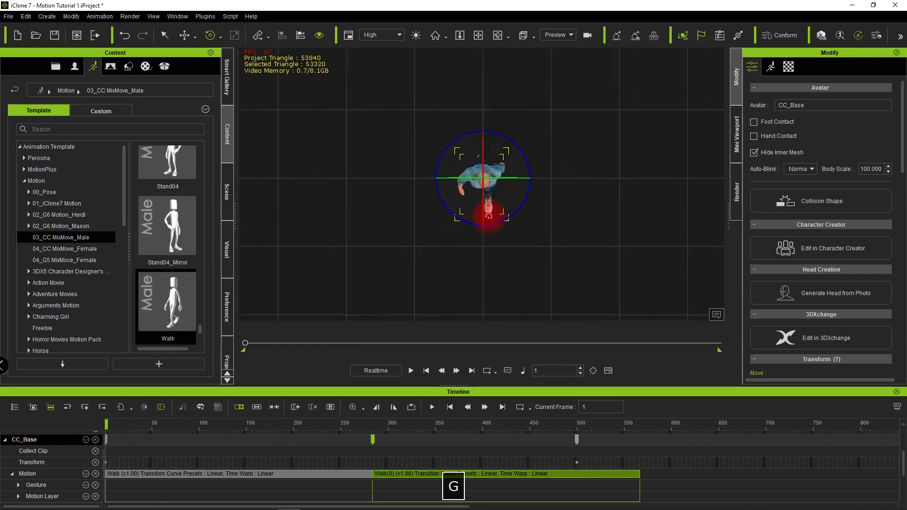
pyautogui.keyDown('alt'); pyautogui.moveTo(406, 274); pyautogui.dragTo(406, 198); pyautogui.keyUp('alt')
pyautogui.press('space')
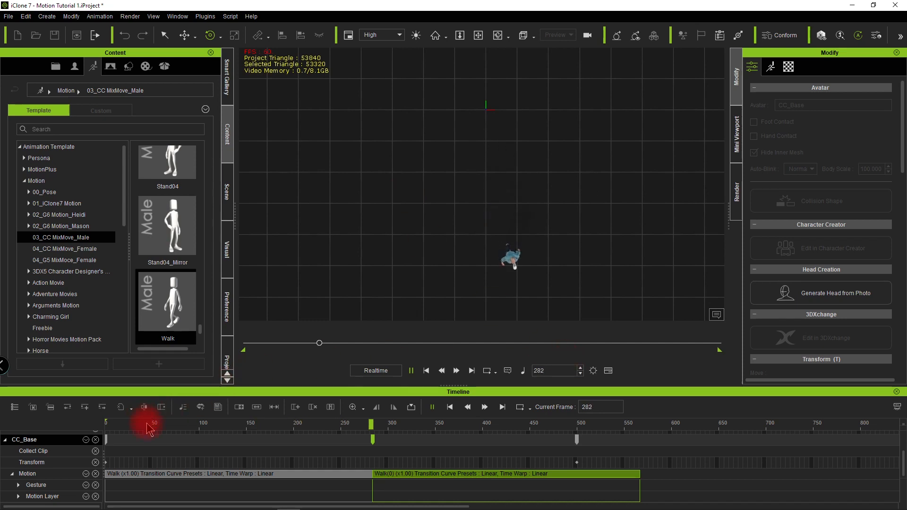
pyautogui.press('space')
pyautogui.scroll(-3, 560, 253)
pyautogui.keyDown('alt'); pyautogui.moveTo(561, 257); pyautogui.dragTo(542, 215); pyautogui.keyUp('alt')
pyautogui.press('space')
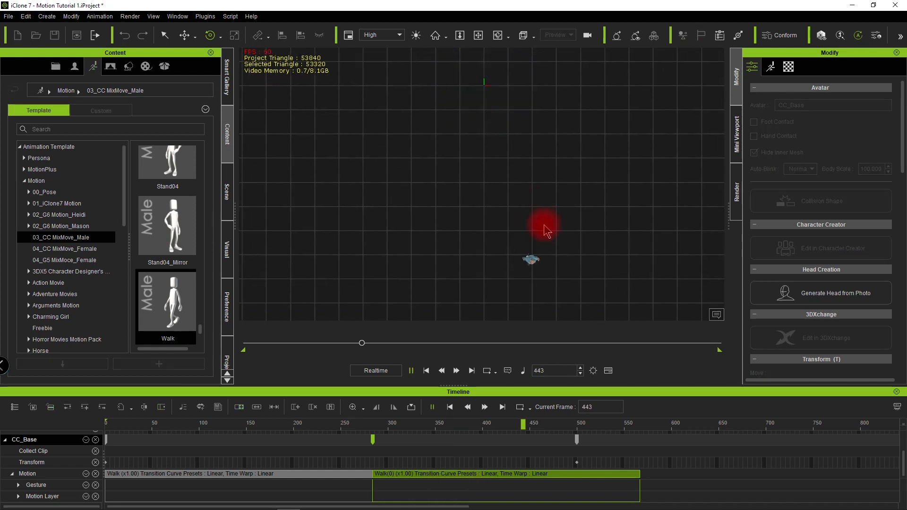
pyautogui.press('space')
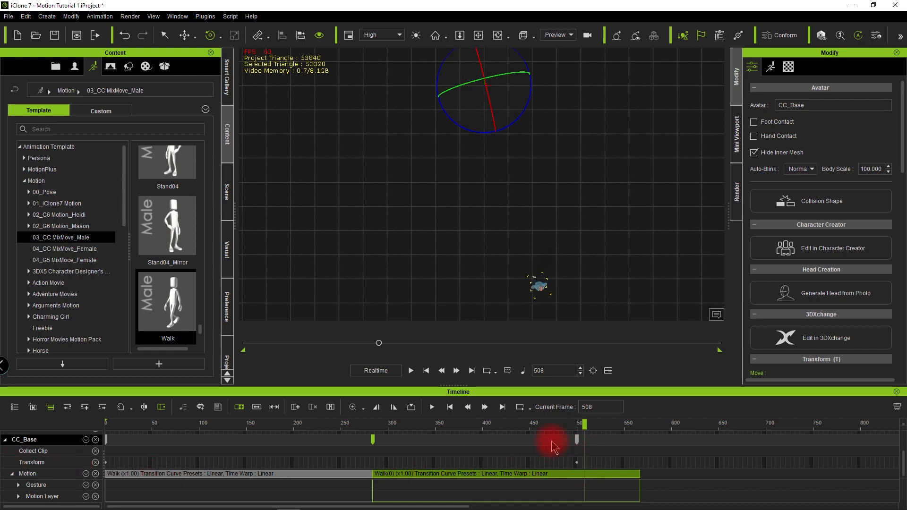
pyautogui.moveTo(584, 423); pyautogui.dragTo(61, 449)
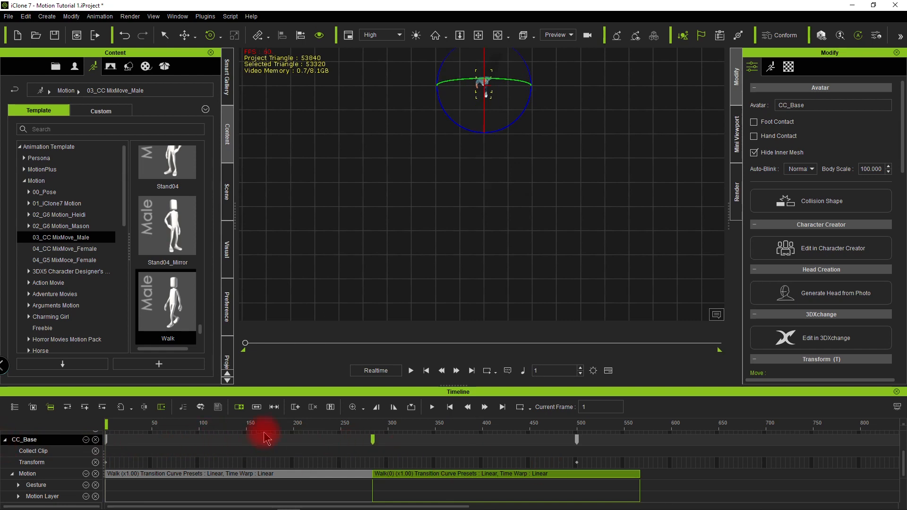
pyautogui.press('space')
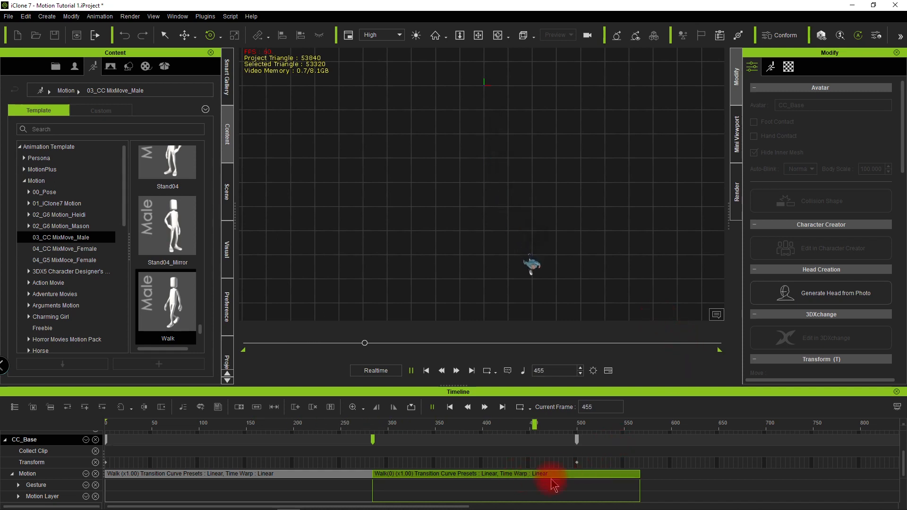
pyautogui.press('space')
# Step: Move the rotation key from frame 500 to frame 1 and play the walk to check its path
pyautogui.click(578, 443)
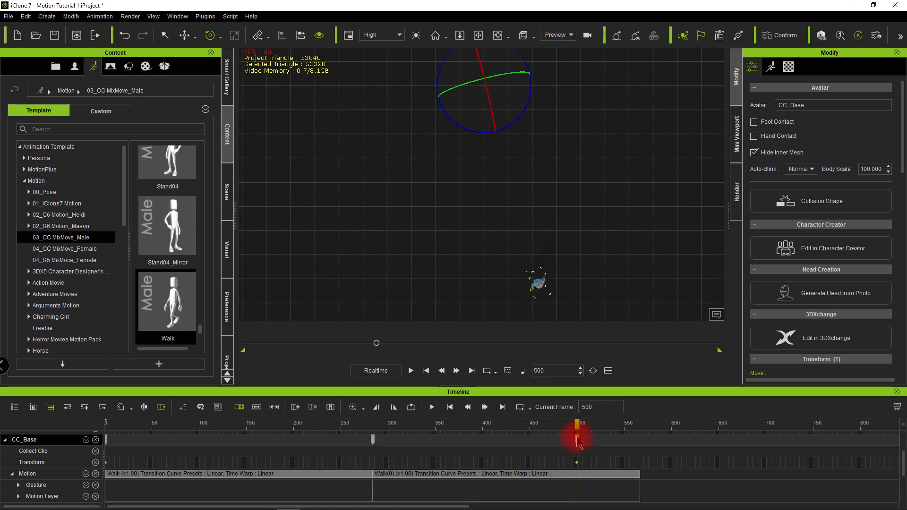
pyautogui.moveTo(577, 444); pyautogui.dragTo(204, 460)
pyautogui.click(86, 468)
pyautogui.click(122, 439)
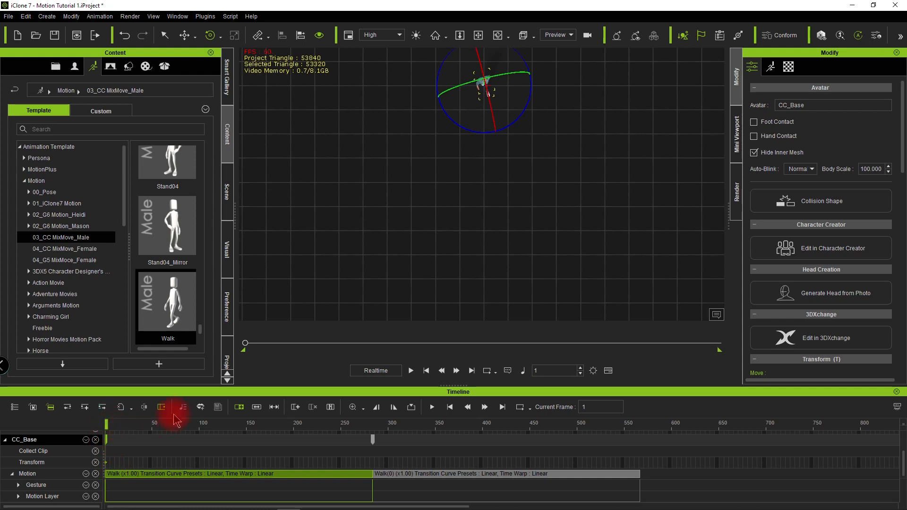
pyautogui.press('space')
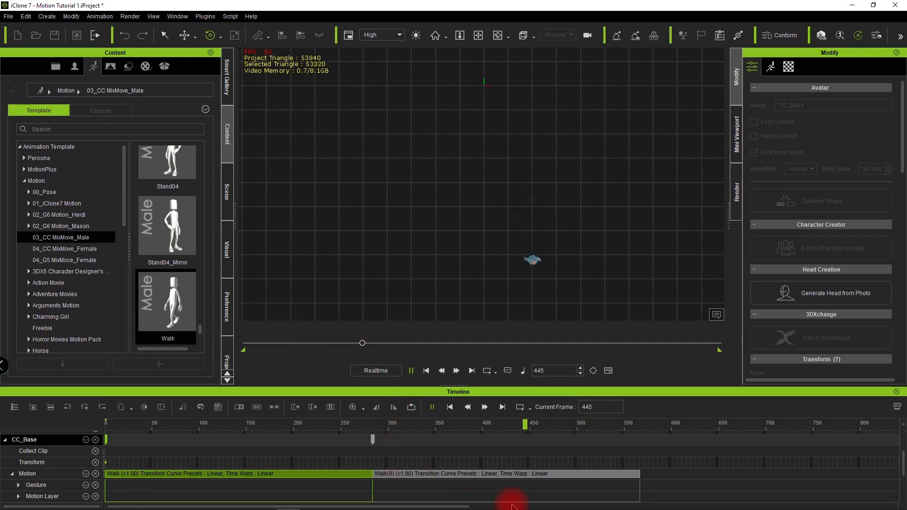
pyautogui.press('space')
# Step: Remove the Transform key from the first Walk clip, keeping the clip starting at frame 1, and play the walk
pyautogui.moveTo(156, 421); pyautogui.dragTo(120, 448)
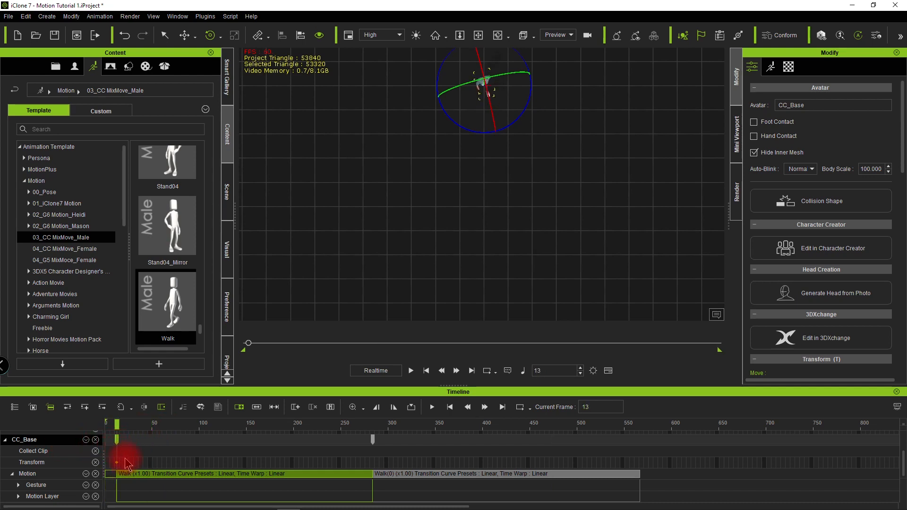
pyautogui.click(116, 462)
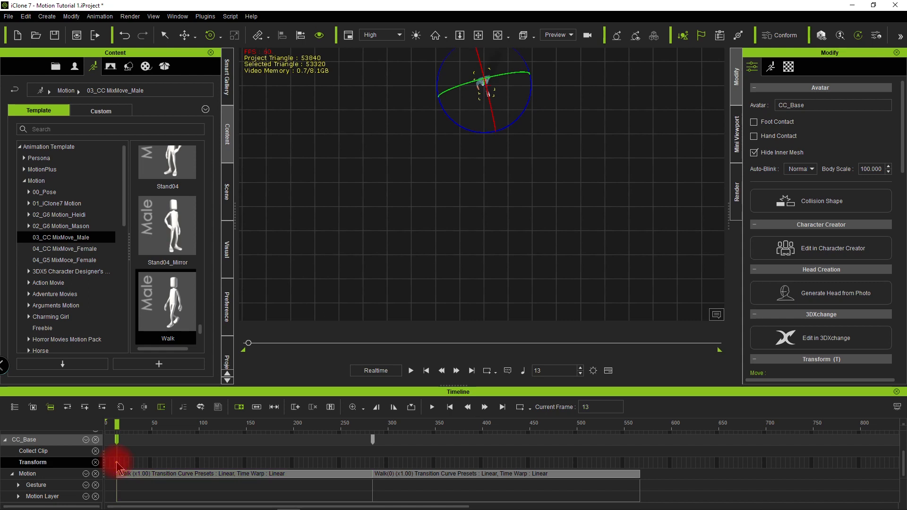
pyautogui.press('Delete')
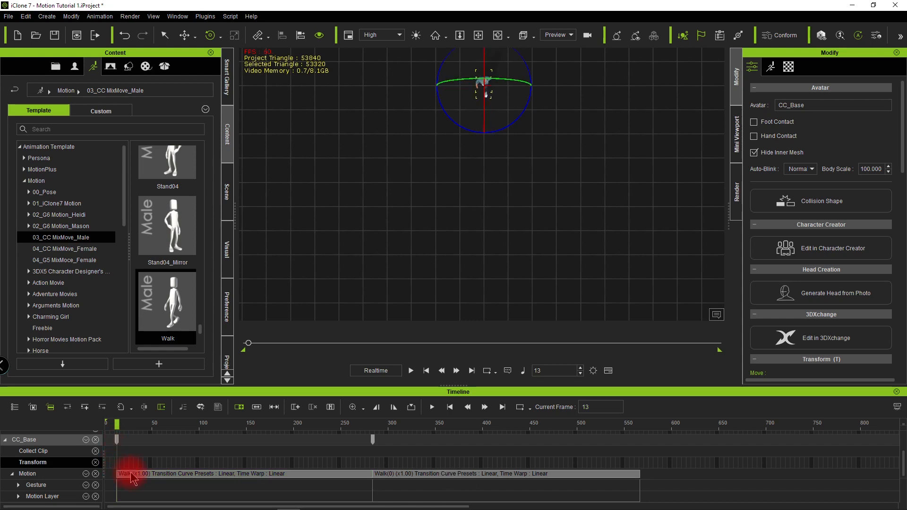
pyautogui.moveTo(126, 475); pyautogui.dragTo(88, 479)
pyautogui.click(114, 455)
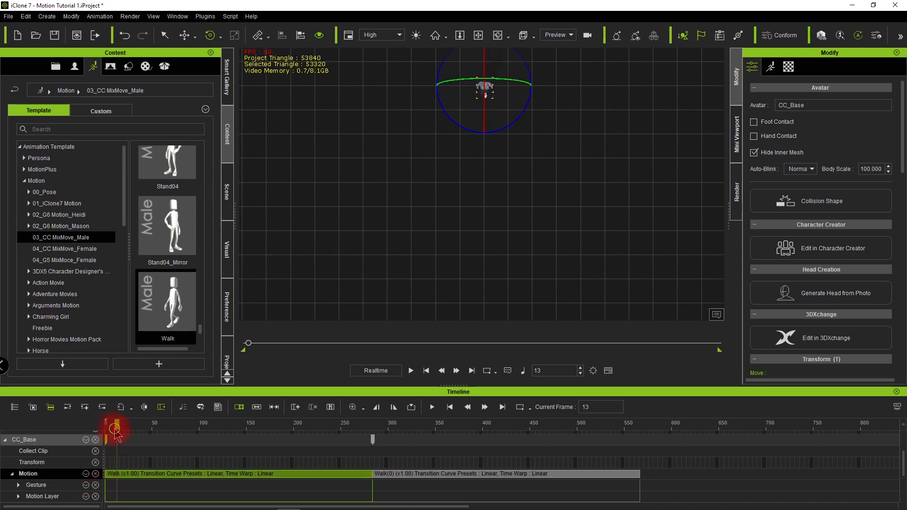
pyautogui.press('space')
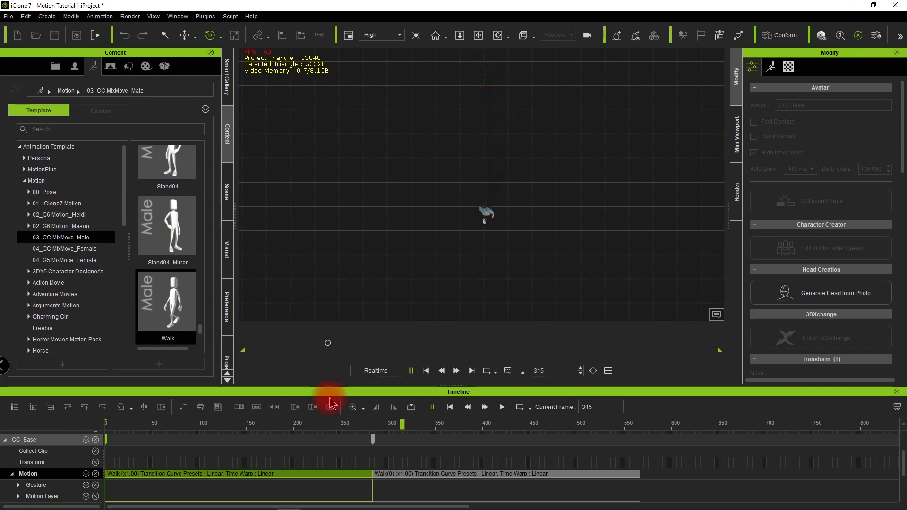
pyautogui.press('space')
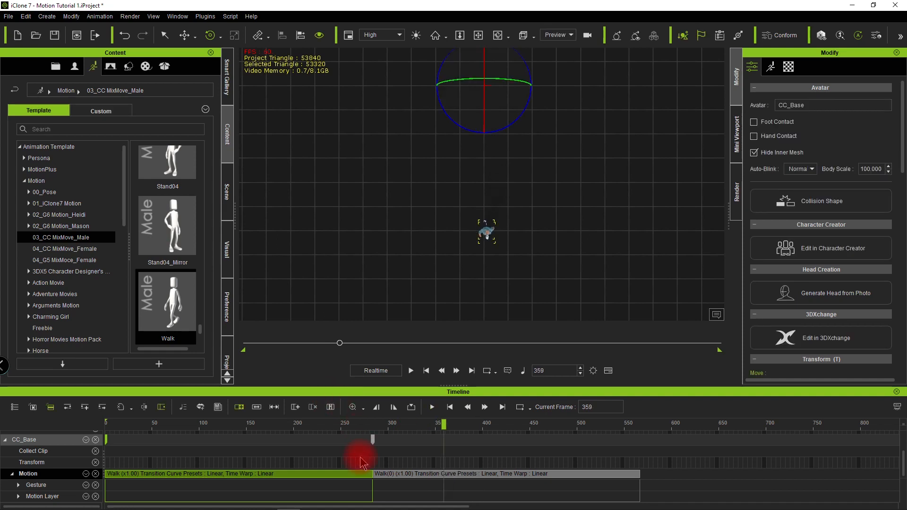
# Step: Delete both Walk clips from the avatar's Motion track
pyautogui.click(483, 477)
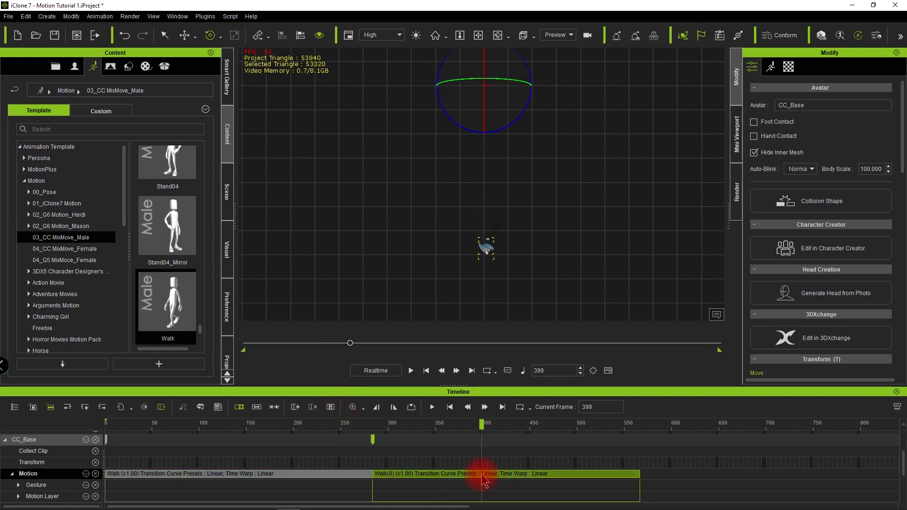
pyautogui.press('Delete')
pyautogui.click(274, 474)
pyautogui.press('Delete')
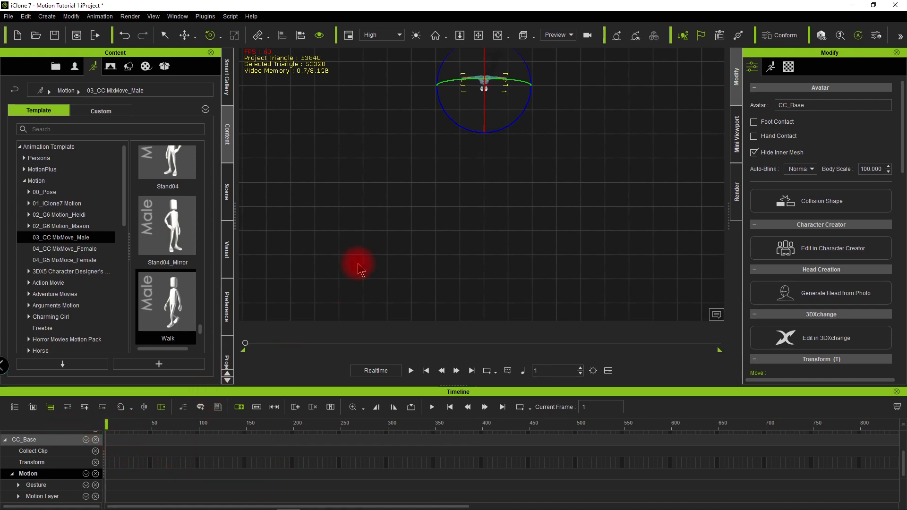
# Step: View the avatar from the front, display its Transform values and activate the Move tool
pyautogui.press('f')
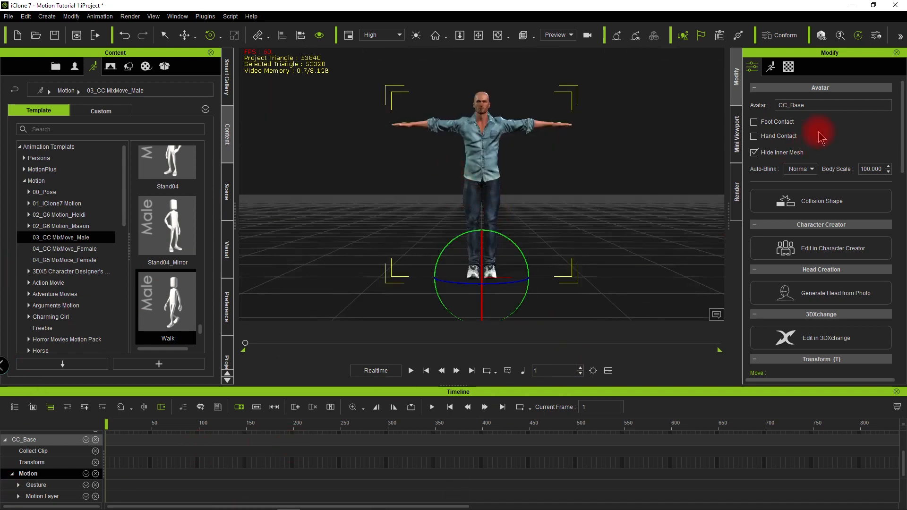
pyautogui.scroll(-2, 784, 153)
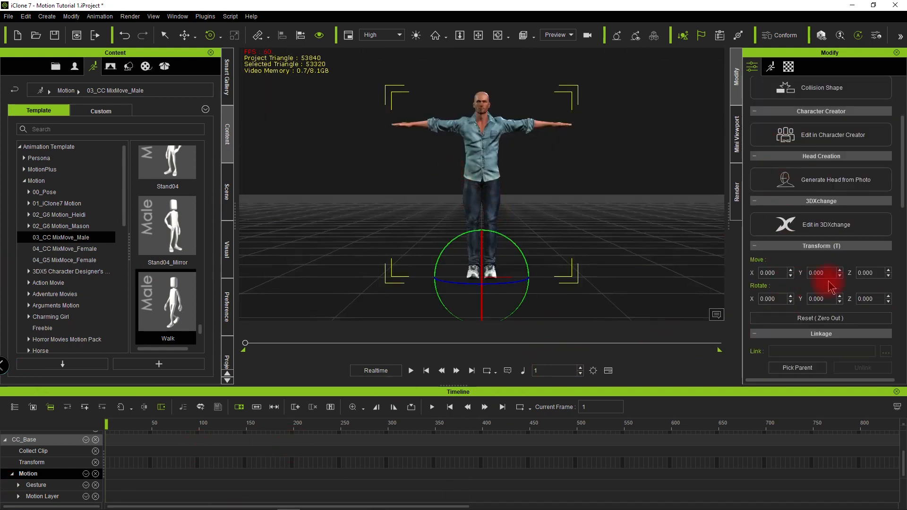
pyautogui.scroll(-2, 383, 263)
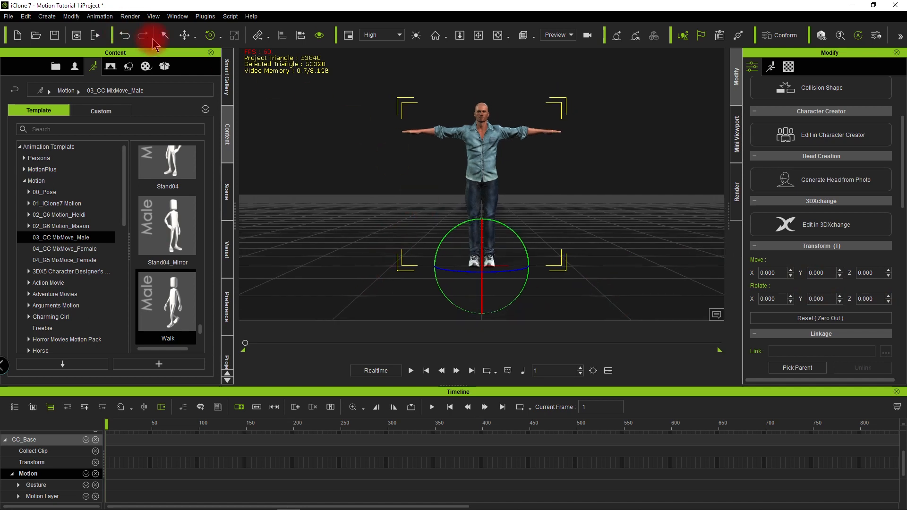
pyautogui.press('w')
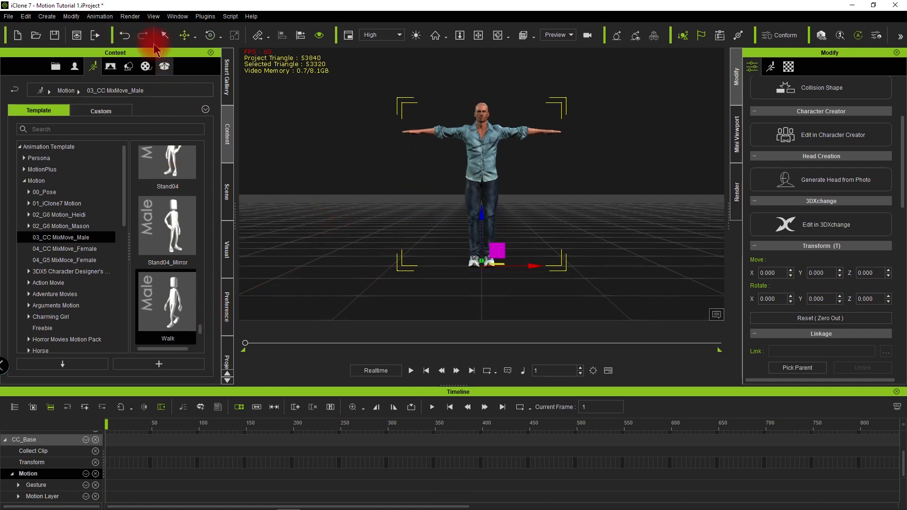
# Step: Choose Align Actor Motion from the motion setting options and apply the male Walk motion to CC_Base at frame 1
pyautogui.click(100, 17)
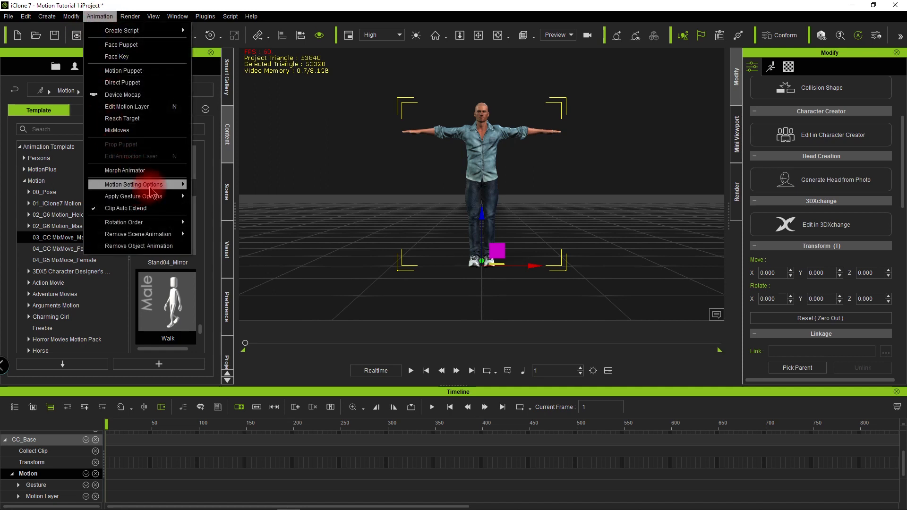
pyautogui.moveTo(151, 184)
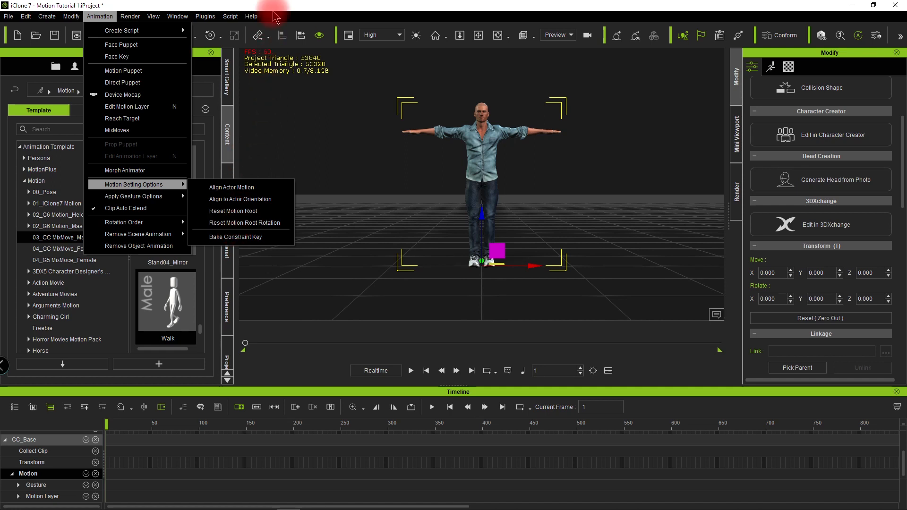
pyautogui.press('Escape')
pyautogui.press('Escape')
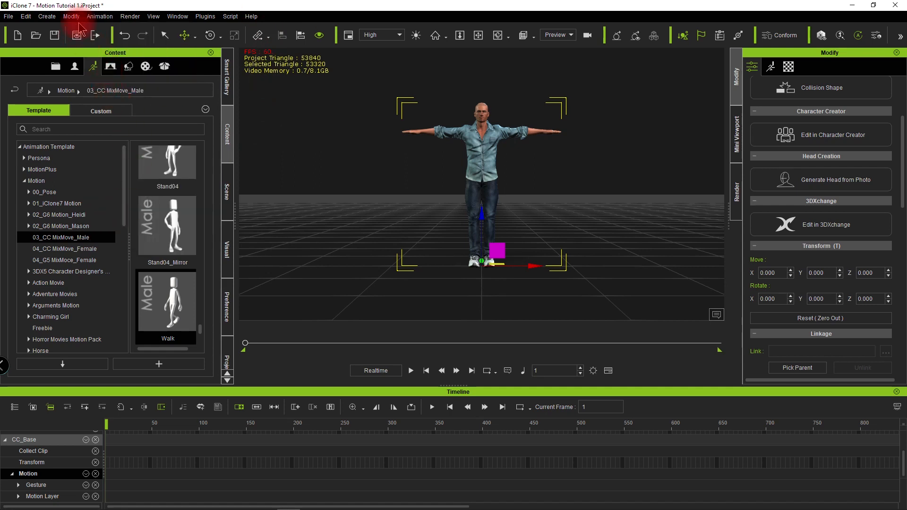
pyautogui.click(100, 16)
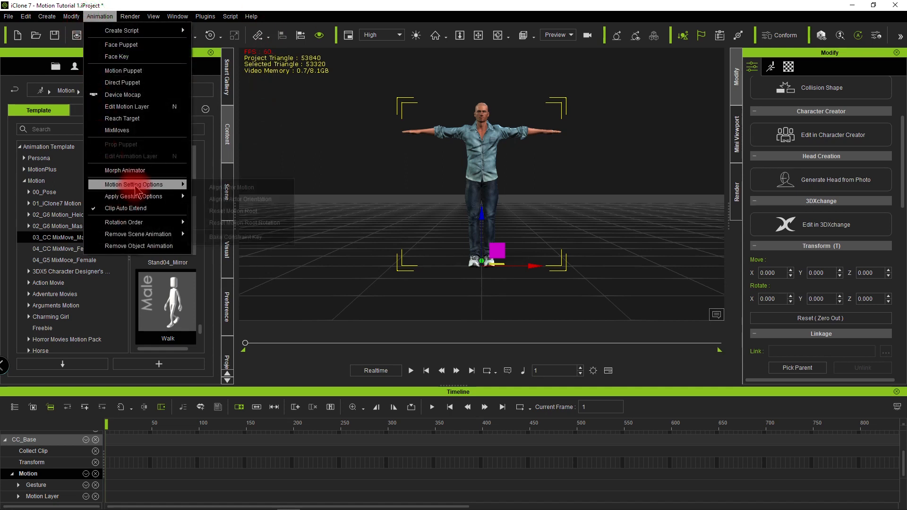
pyautogui.click(217, 188)
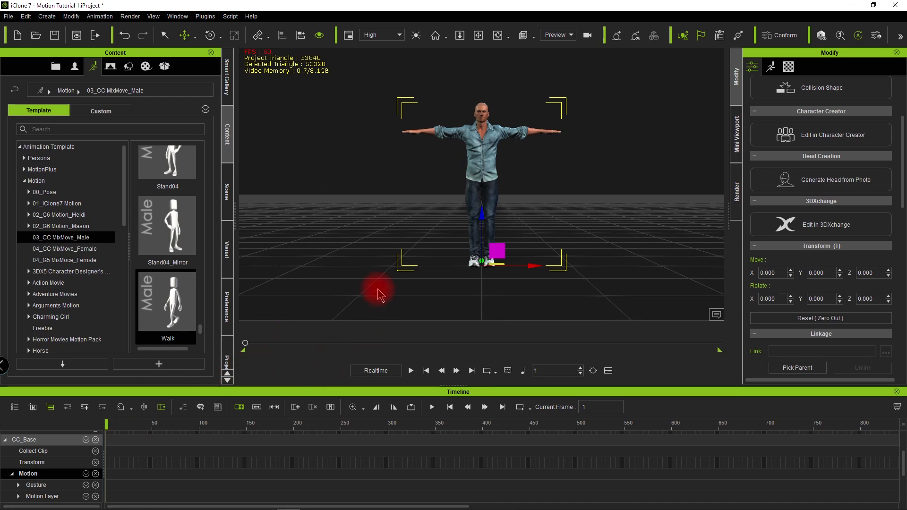
pyautogui.doubleClick(161, 297)
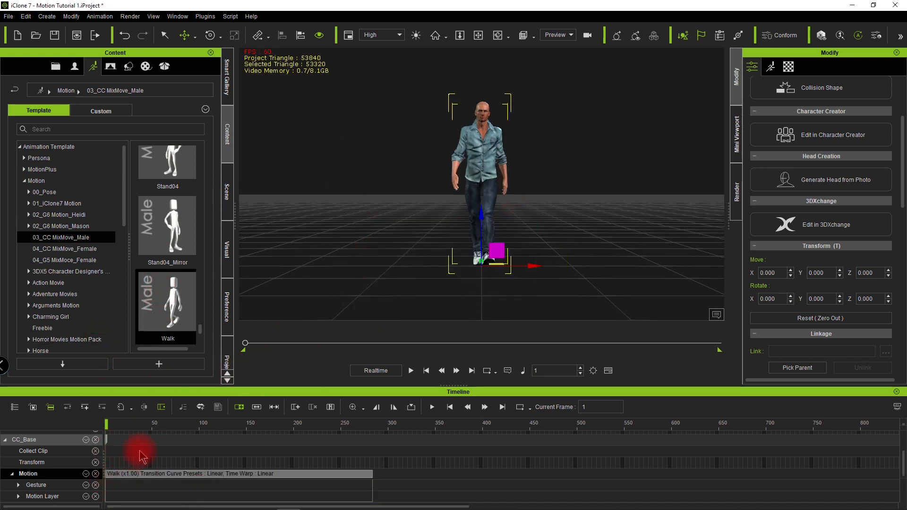
# Step: Play the Walk clip, view the avatar from the side and scrub through the clip
pyautogui.press('space')
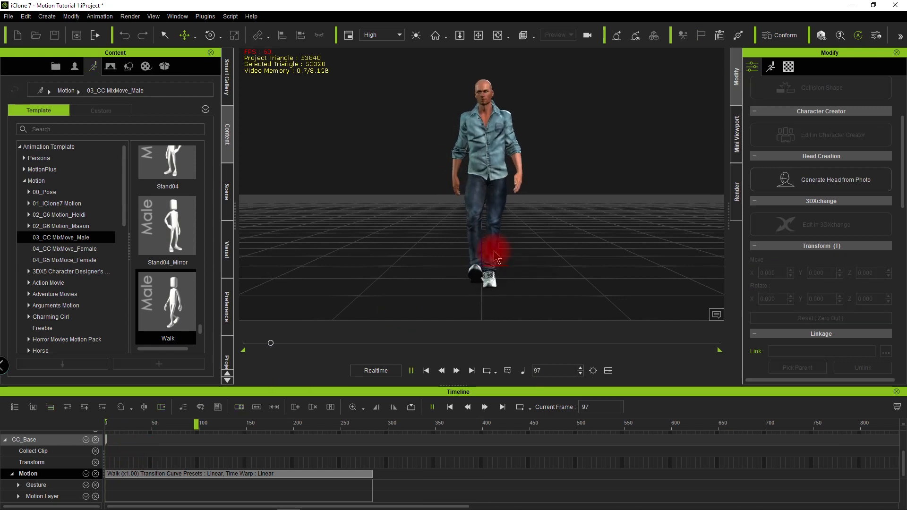
pyautogui.press('space')
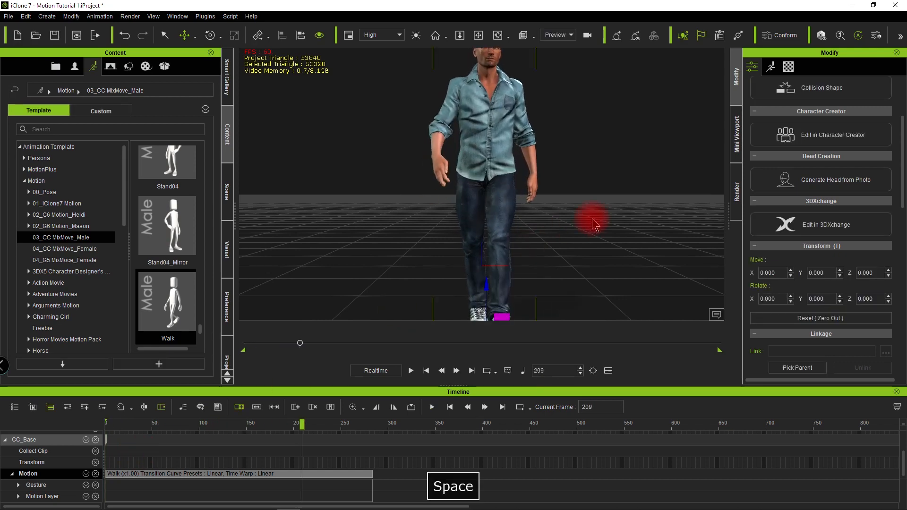
pyautogui.keyDown('alt'); pyautogui.moveTo(587, 245); pyautogui.dragTo(452, 229); pyautogui.keyUp('alt')
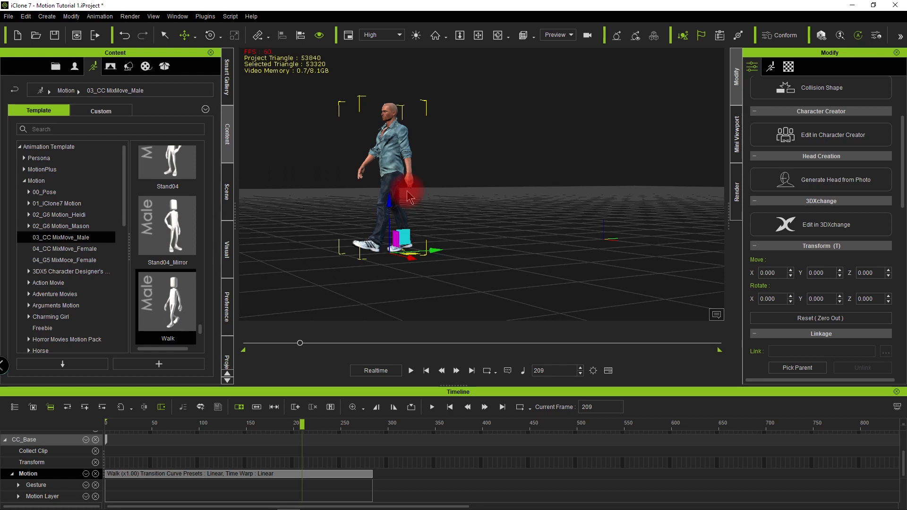
pyautogui.press('w')
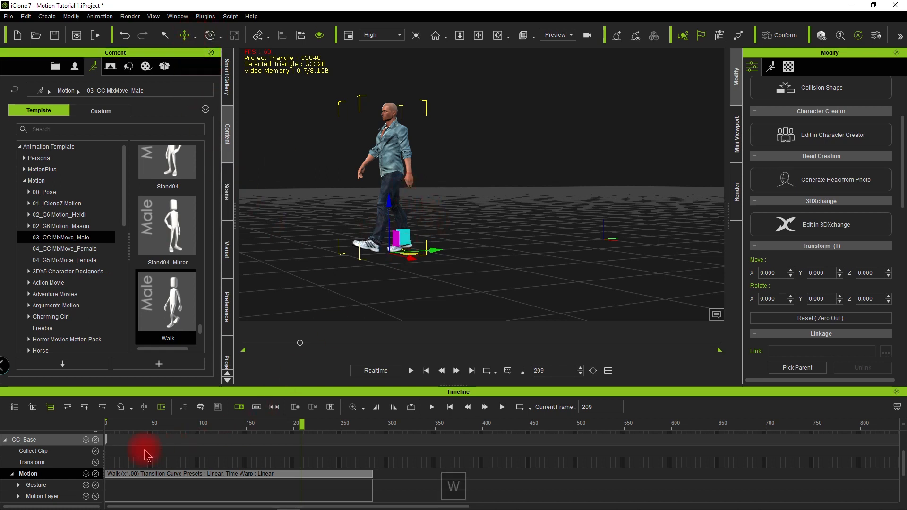
pyautogui.click(108, 423)
pyautogui.moveTo(108, 423); pyautogui.dragTo(352, 465)
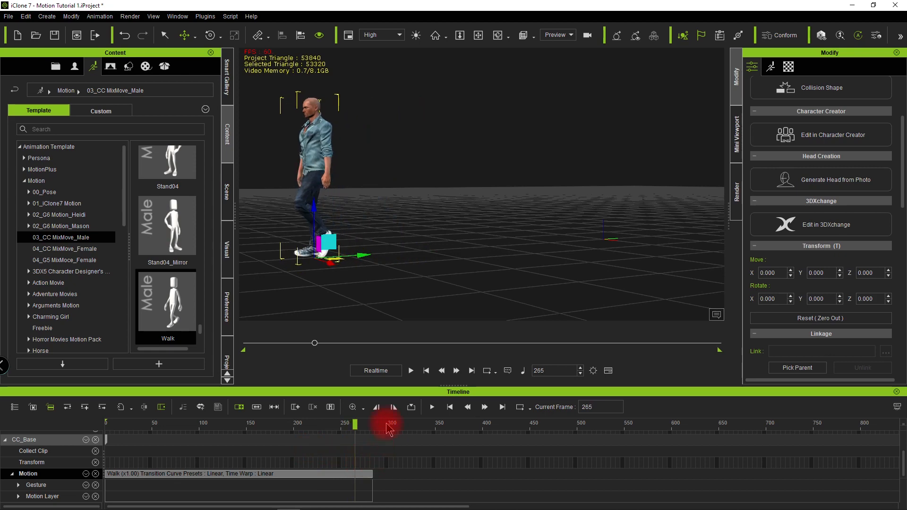
# Step: Apply the male Walk motion to the avatar again at frame 284, directly after the first Walk clip
pyautogui.moveTo(373, 432); pyautogui.dragTo(372, 425)
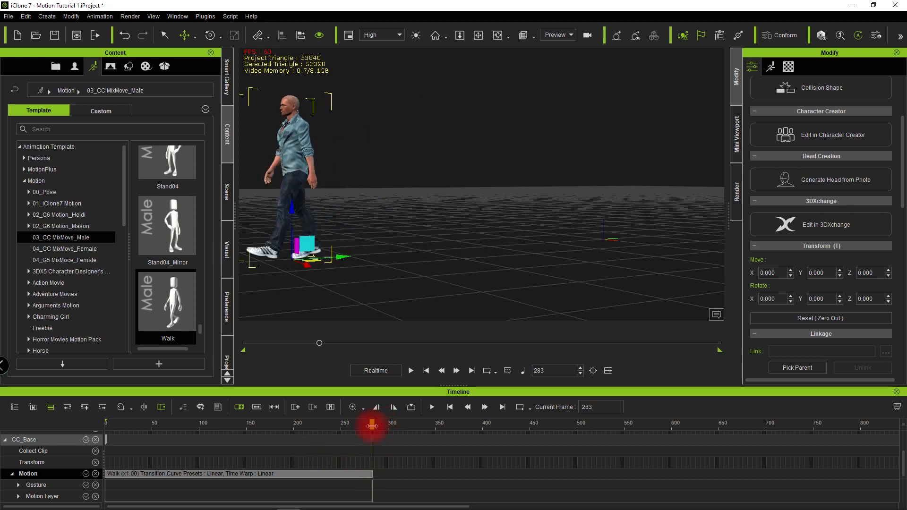
pyautogui.press('space')
pyautogui.press('space')
pyautogui.click(372, 426)
pyautogui.scroll(5, 371, 426)
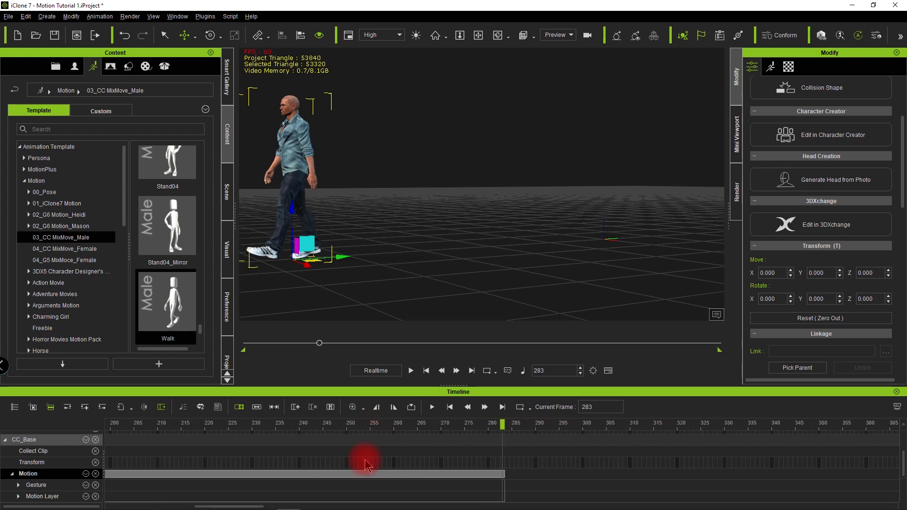
pyautogui.moveTo(502, 425); pyautogui.dragTo(507, 425)
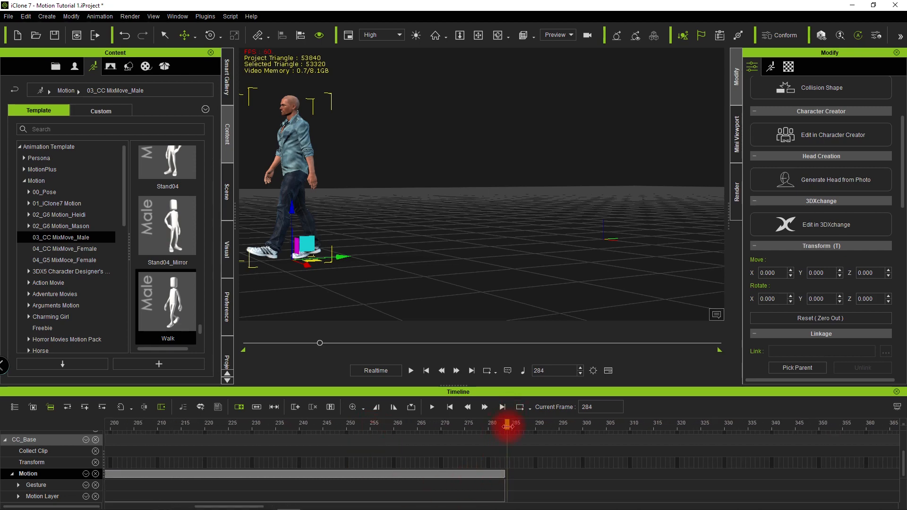
pyautogui.keyDown('alt'); pyautogui.moveTo(466, 217); pyautogui.dragTo(661, 217, button='middle'); pyautogui.keyUp('alt')
pyautogui.click(146, 301)
pyautogui.moveTo(154, 295); pyautogui.dragTo(390, 460)
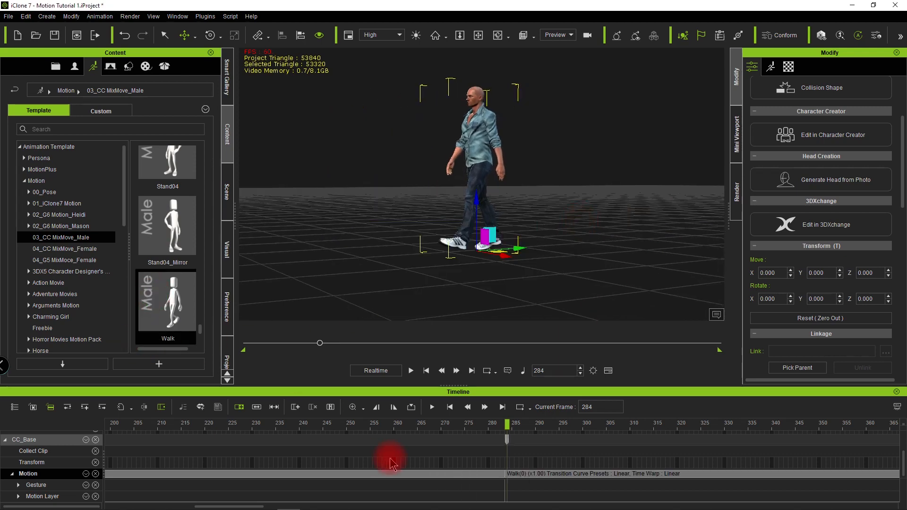
# Step: Select the second Walk clip and play across the join between the two clips, viewing the avatar side-on
pyautogui.click(538, 476)
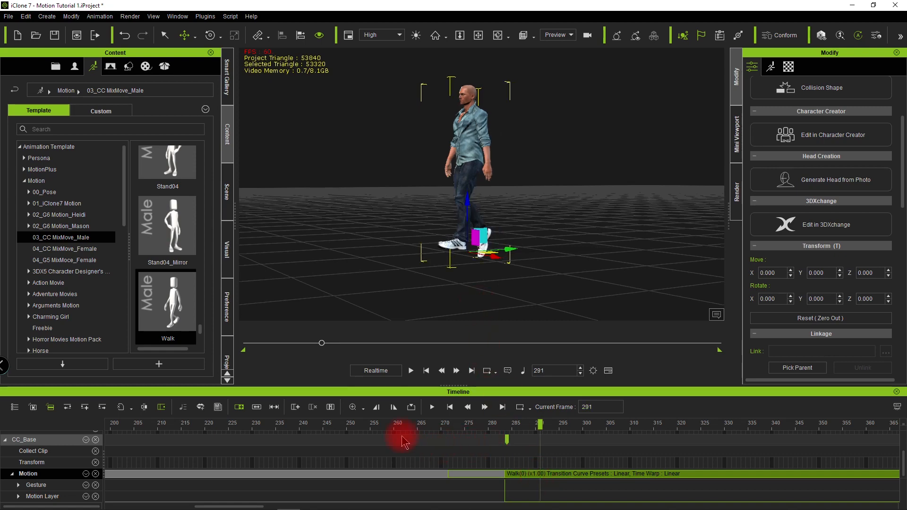
pyautogui.click(356, 427)
pyautogui.press('space')
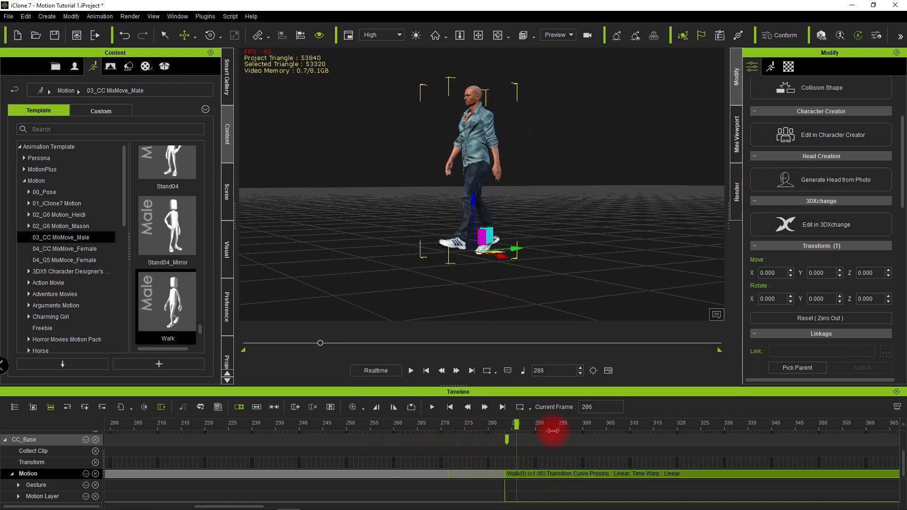
pyautogui.moveTo(677, 450); pyautogui.dragTo(448, 485)
pyautogui.keyDown('alt'); pyautogui.moveTo(597, 225); pyautogui.dragTo(474, 290); pyautogui.keyUp('alt')
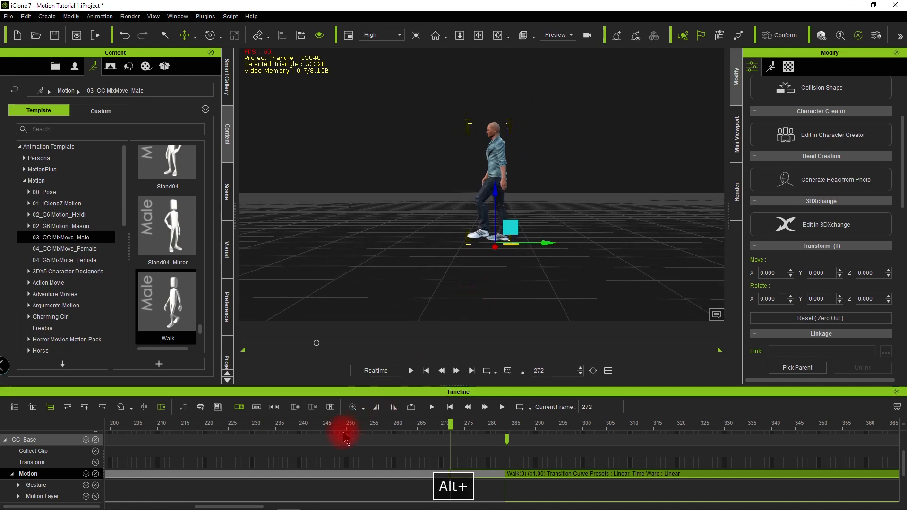
pyautogui.press('space')
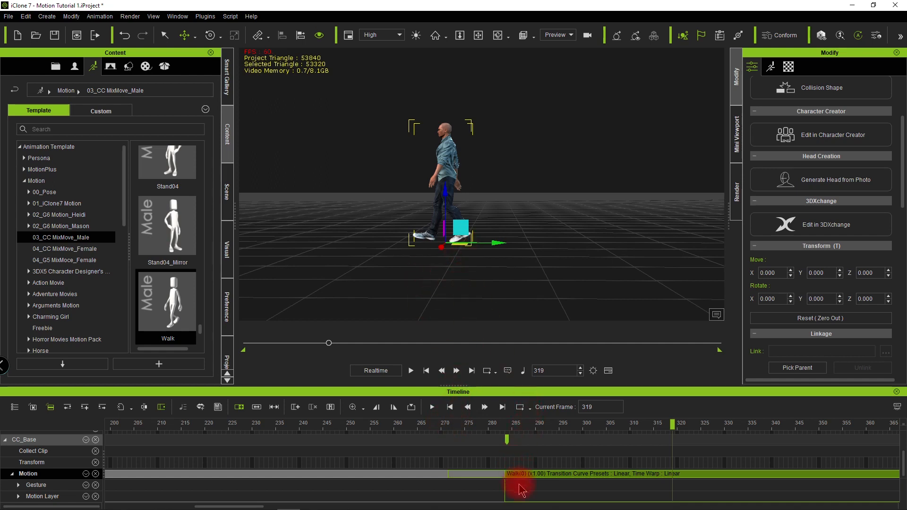
# Step: Move the second Walk clip to start at frame 304 and scrub to the first clip's end at frame 283
pyautogui.moveTo(532, 479); pyautogui.dragTo(618, 477)
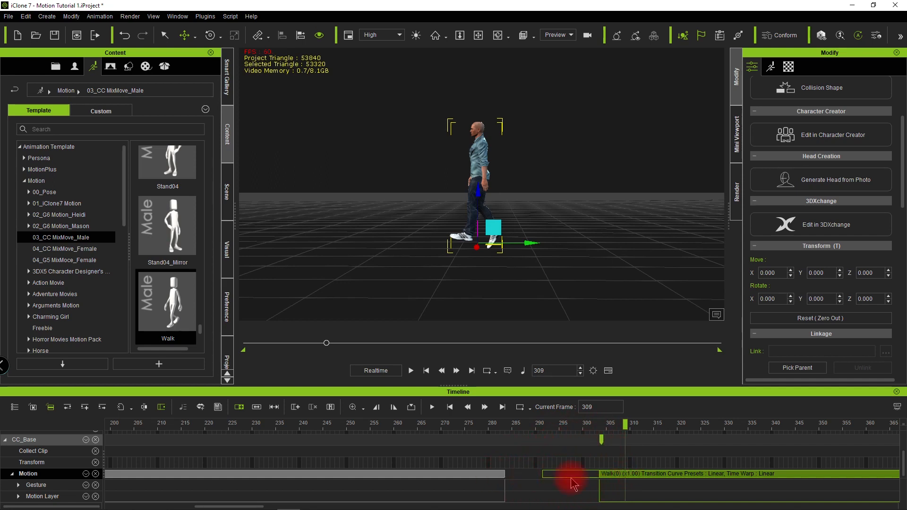
pyautogui.click(609, 479)
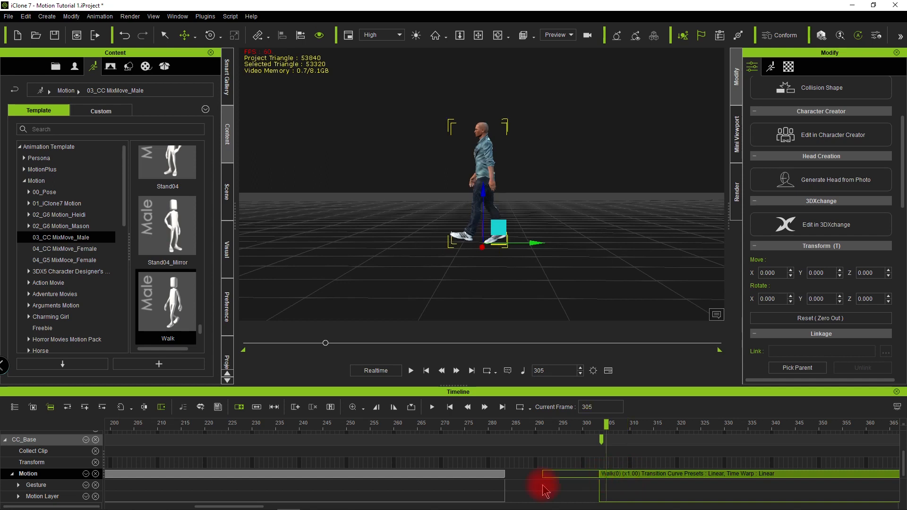
pyautogui.click(447, 476)
pyautogui.moveTo(474, 430); pyautogui.dragTo(502, 435)
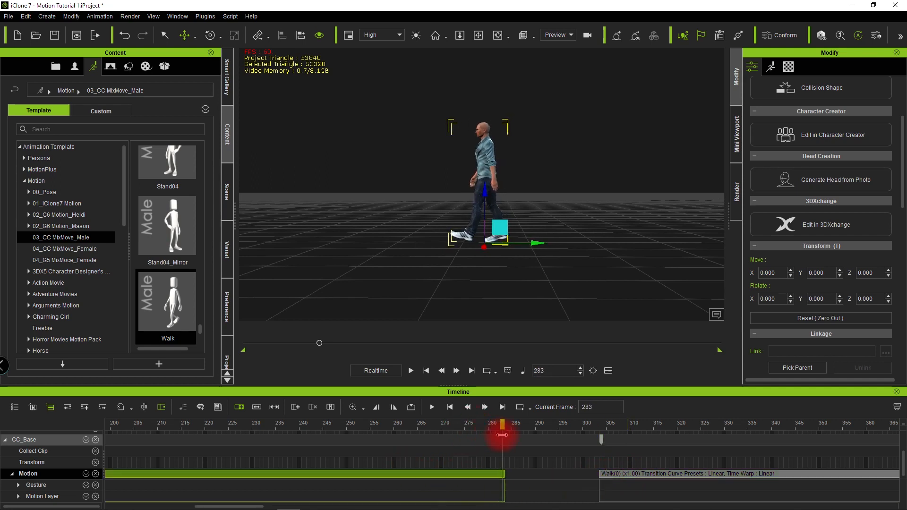
# Step: Remove the second Walk clip's transition range and move the clip back against the first clip at frame 284
pyautogui.click(600, 433)
pyautogui.moveTo(596, 422); pyautogui.dragTo(588, 472)
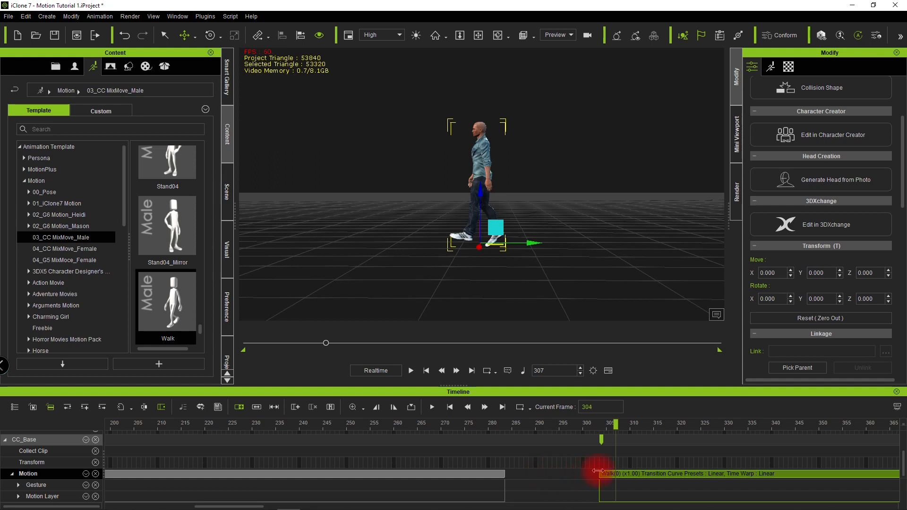
pyautogui.moveTo(639, 475); pyautogui.dragTo(547, 486)
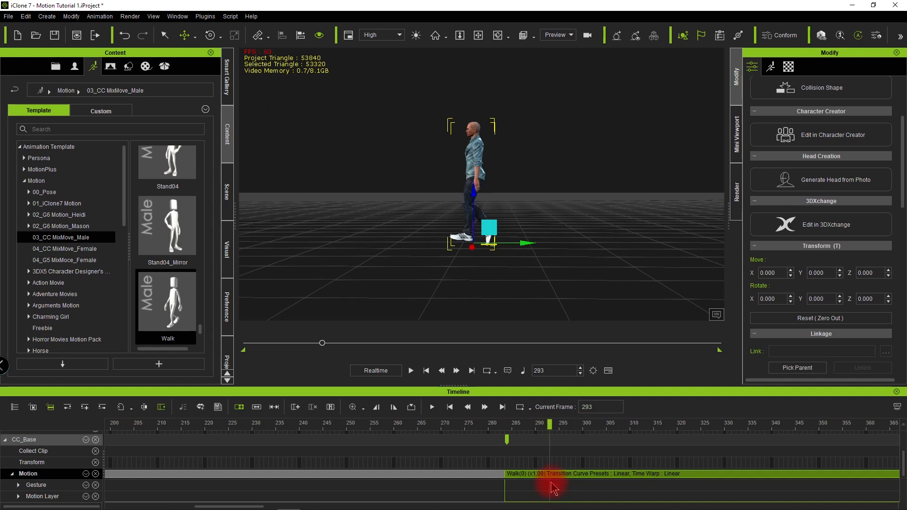
# Step: Play across the join of the two Walk clips twice without a transition range
pyautogui.click(413, 425)
pyautogui.press('space')
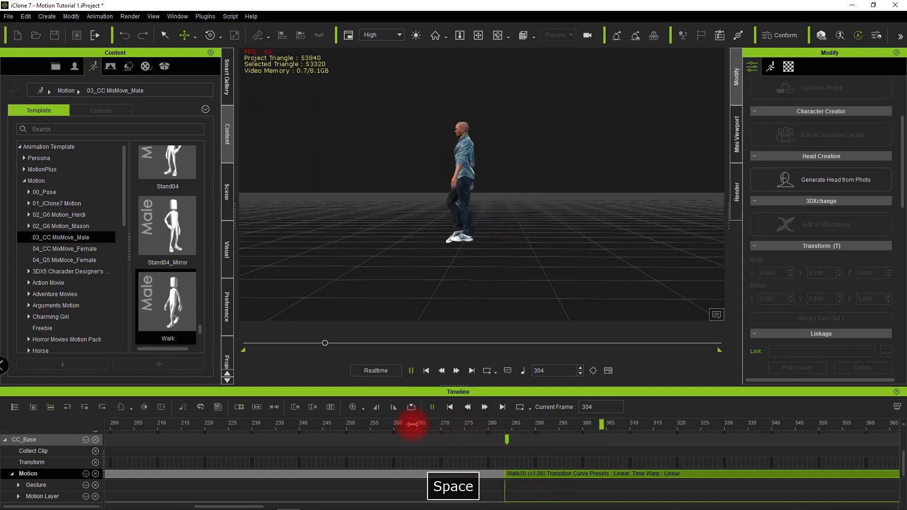
pyautogui.click(442, 422)
pyautogui.press('space')
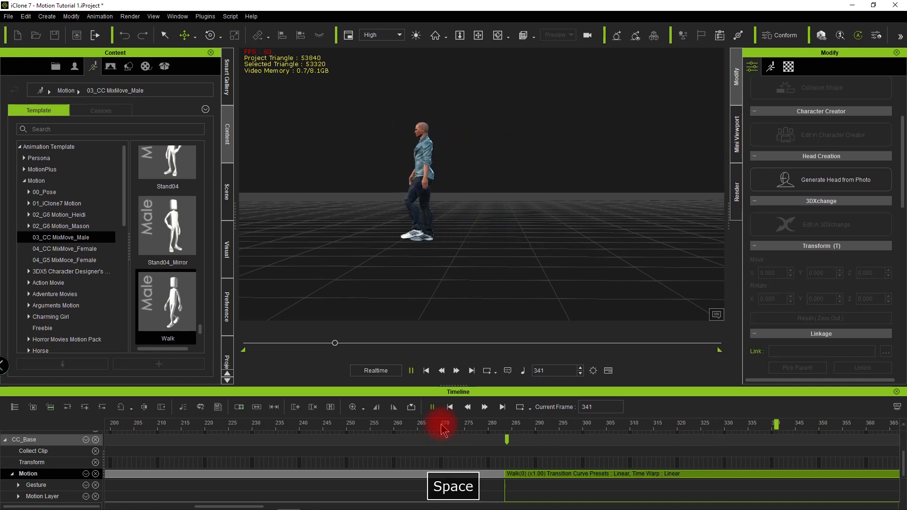
pyautogui.press('space')
# Step: Extend the second Walk clip's transition range back to about frame 266 and play across the join
pyautogui.moveTo(497, 480); pyautogui.dragTo(417, 438)
pyautogui.click(398, 428)
pyautogui.press('space')
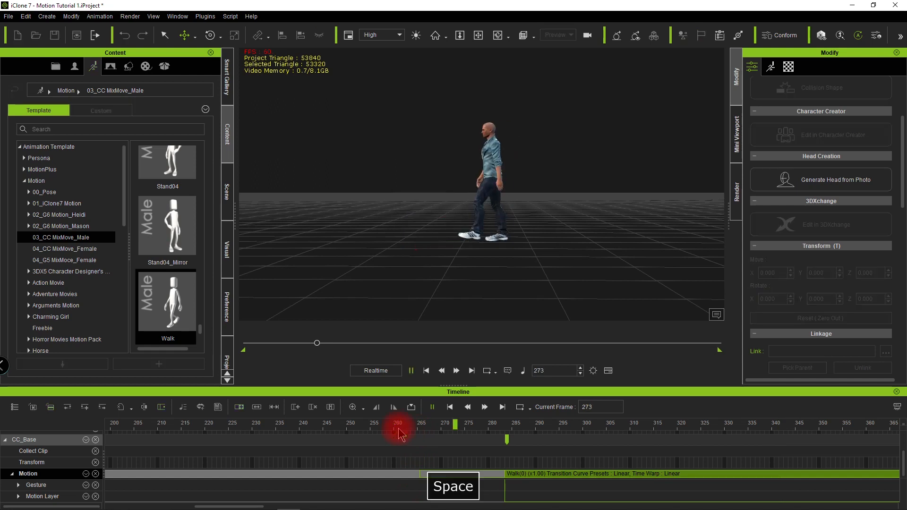
pyautogui.press('space')
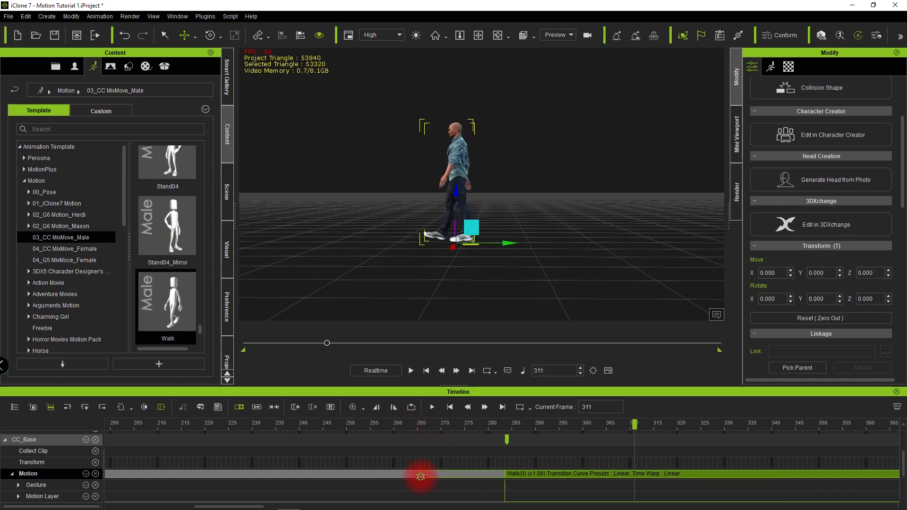
# Step: Examine the avatar's feet up close, stepping frame by frame across the clip join between frames 281 and 288
pyautogui.click(491, 428)
pyautogui.scroll(3, 491, 245)
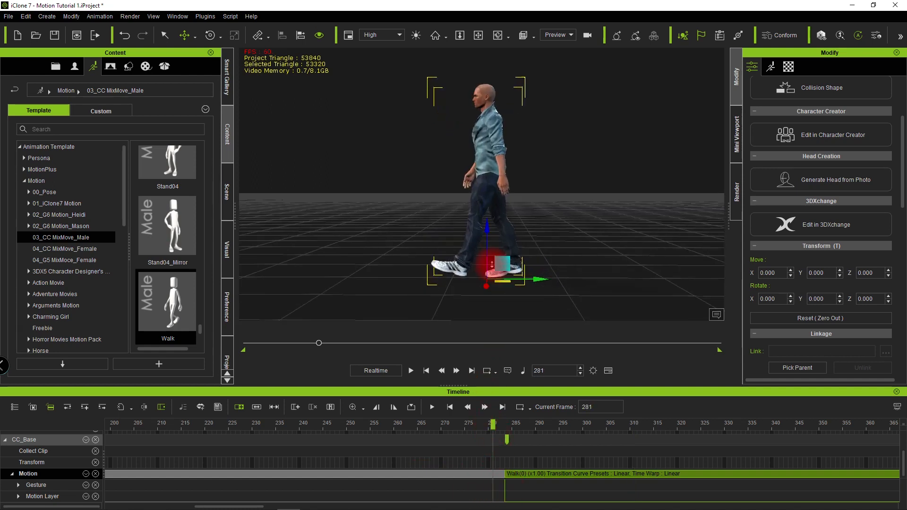
pyautogui.keyDown('alt'); pyautogui.moveTo(491, 263); pyautogui.dragTo(491, 238); pyautogui.keyUp('alt')
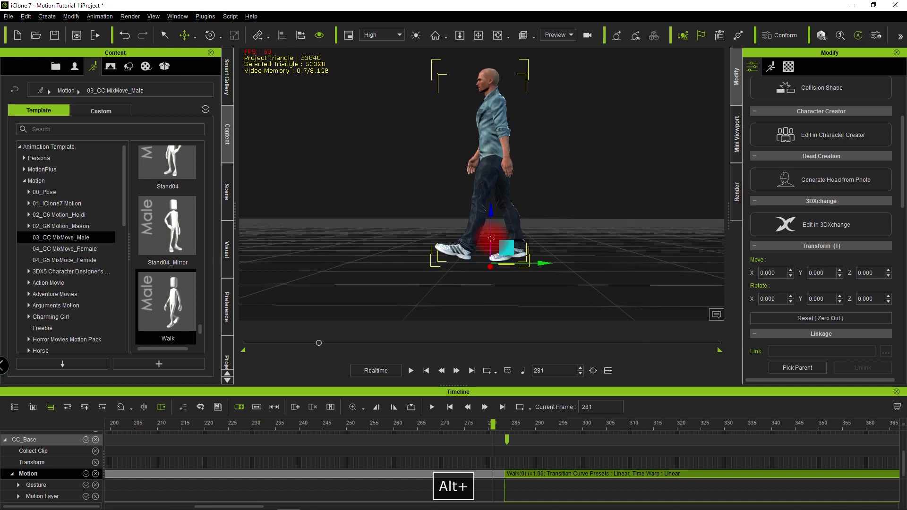
pyautogui.press('Right')
pyautogui.press('Right')
pyautogui.press('Right')
pyautogui.press('Right')
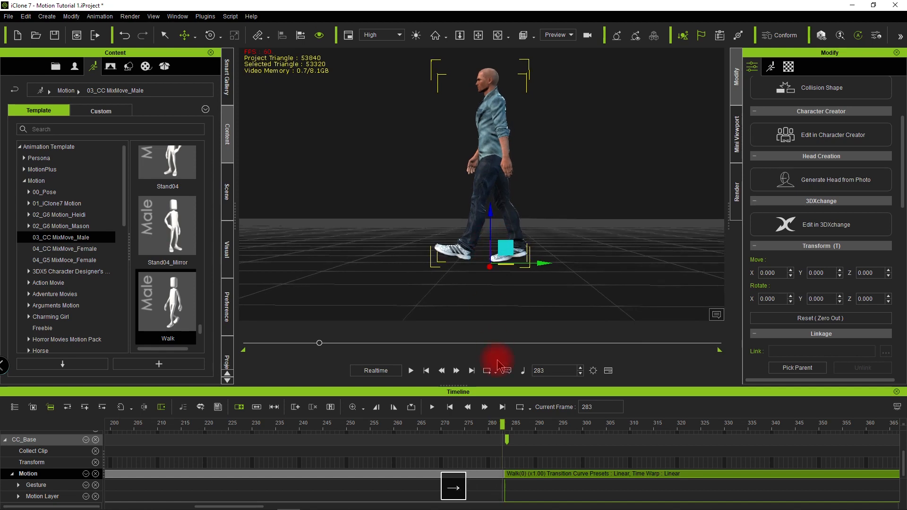
pyautogui.press('Right')
pyautogui.press('Right')
pyautogui.press('Right')
pyautogui.press('Right')
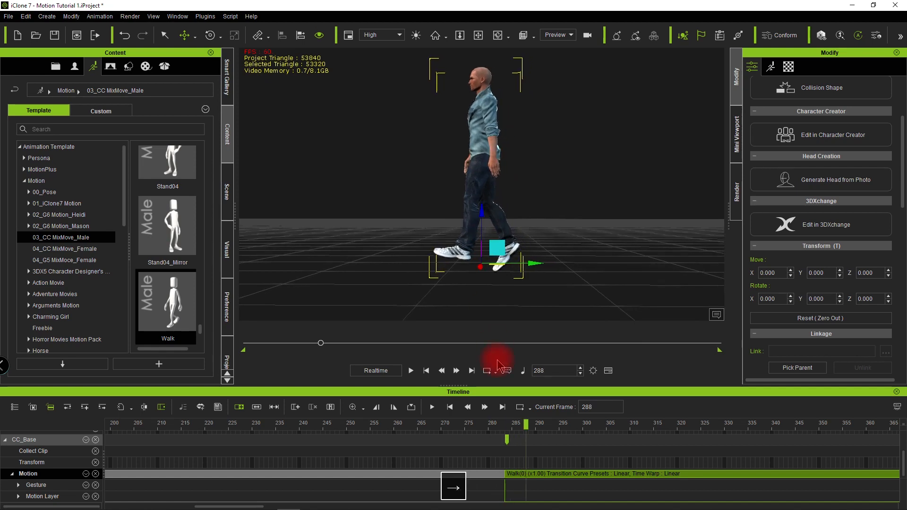
pyautogui.press('Left')
pyautogui.press('Left')
pyautogui.press('Left')
pyautogui.press('Left')
pyautogui.press('Left')
pyautogui.press('Left')
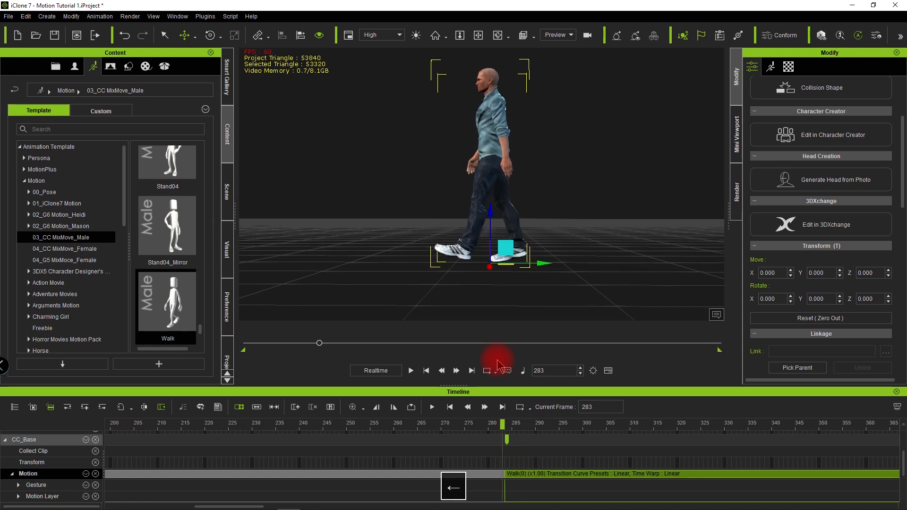
pyautogui.press('Right')
pyautogui.press('Right')
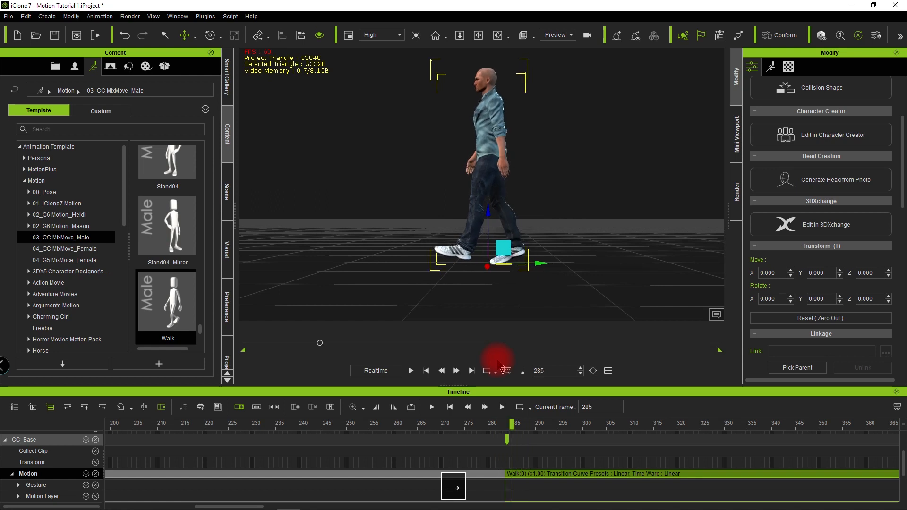
# Step: Break the second Walk clip at frame 286
pyautogui.click(502, 471)
pyautogui.moveTo(502, 471); pyautogui.dragTo(516, 471)
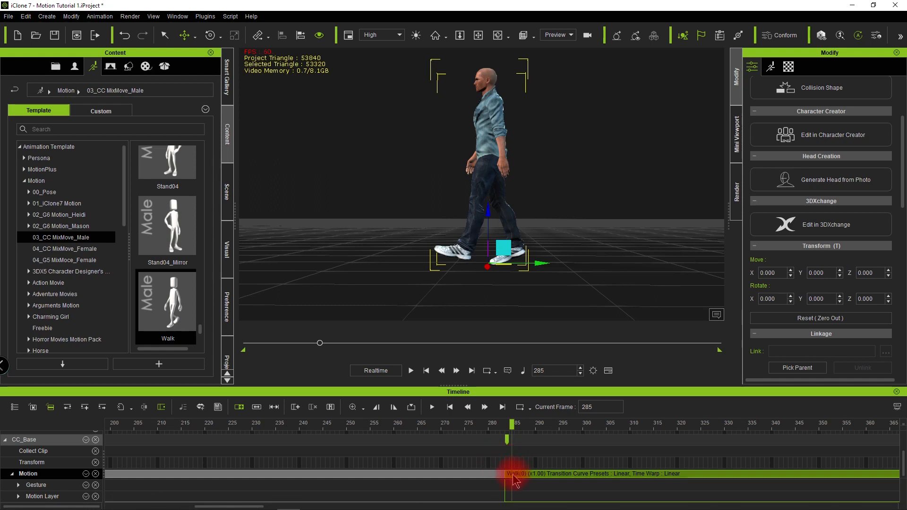
pyautogui.rightClick(513, 478)
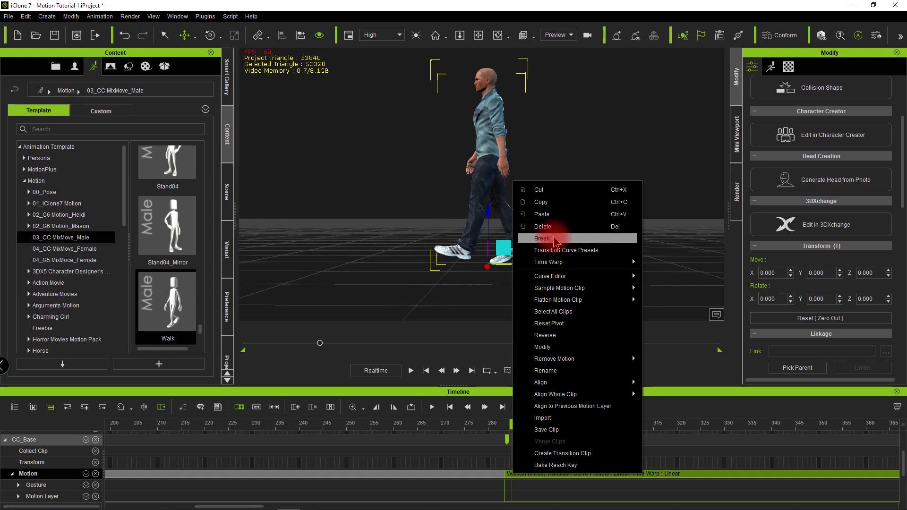
pyautogui.click(549, 253)
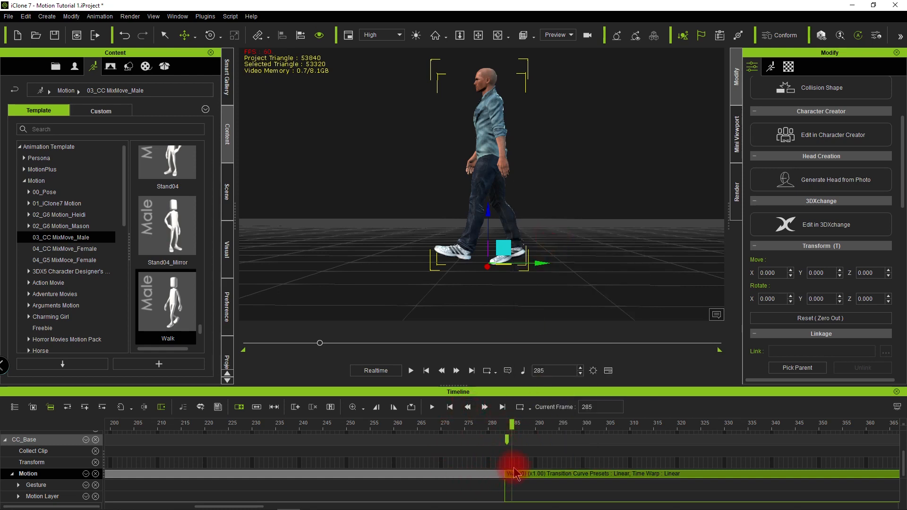
pyautogui.press('Right')
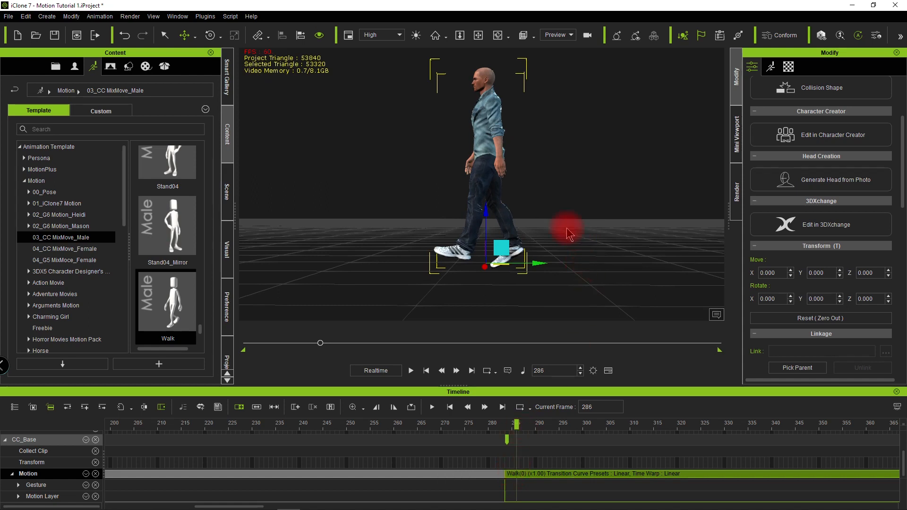
pyautogui.rightClick(518, 477)
pyautogui.click(575, 233)
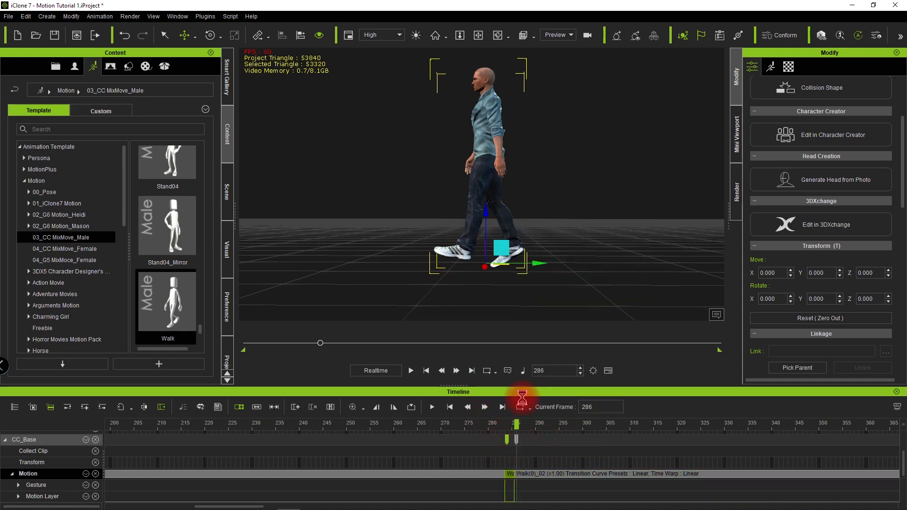
# Step: Delete the short leading piece of the broken clip and move the remaining Walk clip to start at frame 284
pyautogui.press('Delete')
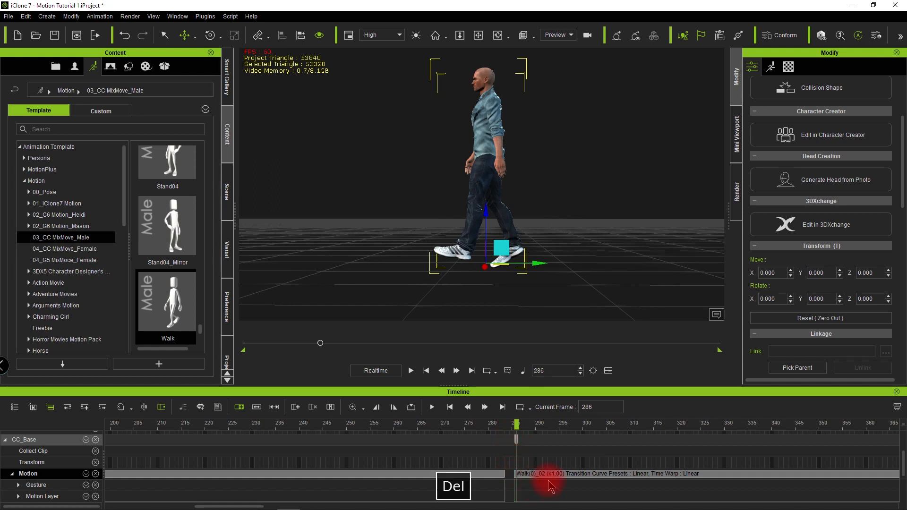
pyautogui.moveTo(554, 474); pyautogui.dragTo(546, 475)
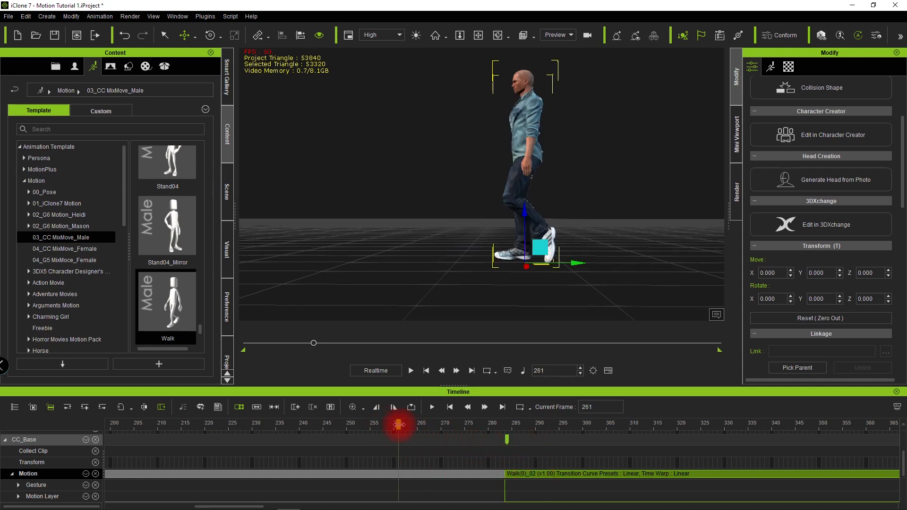
# Step: Play the walk across the clip join near frame 284, and again from near the start through both Walk clips
pyautogui.press('space')
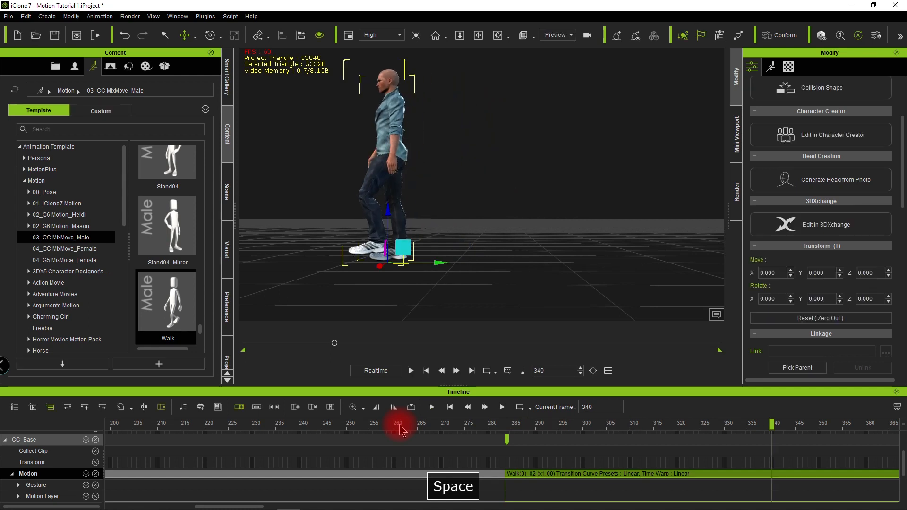
pyautogui.click(397, 425)
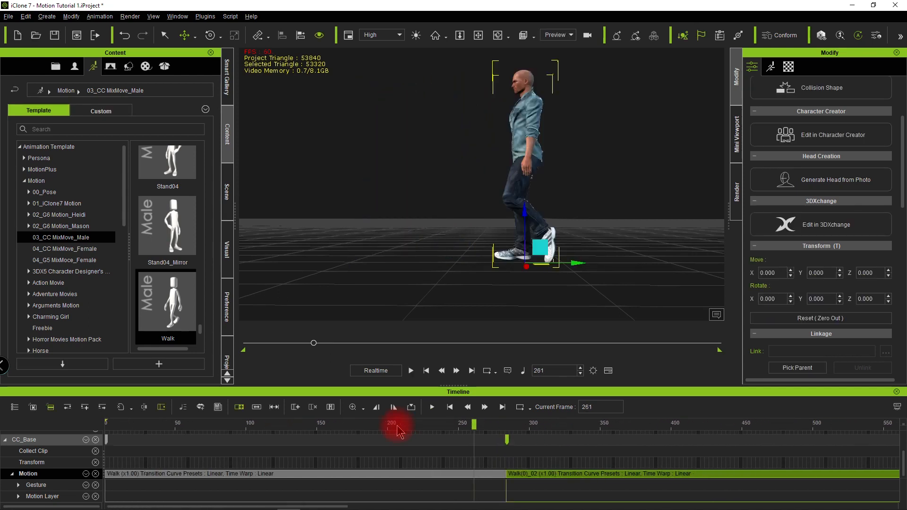
pyautogui.scroll(-5, 397, 425)
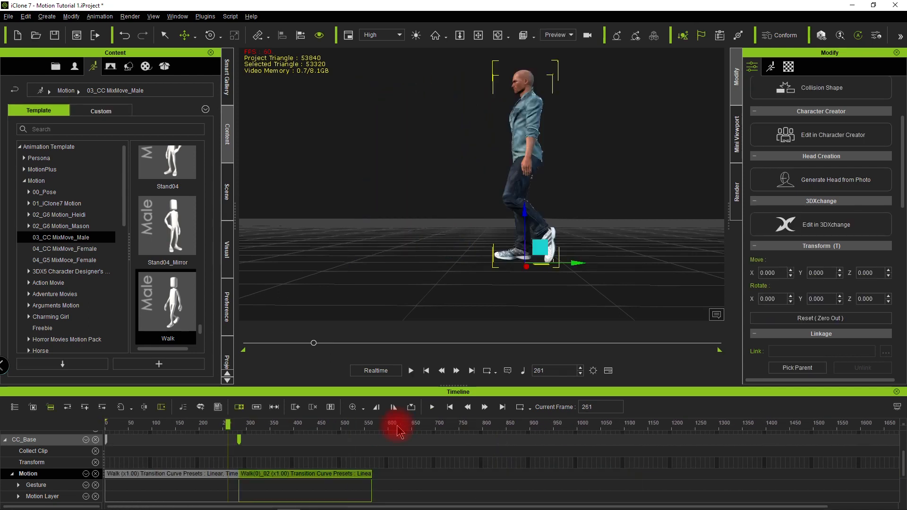
pyautogui.click(119, 425)
pyautogui.press('space')
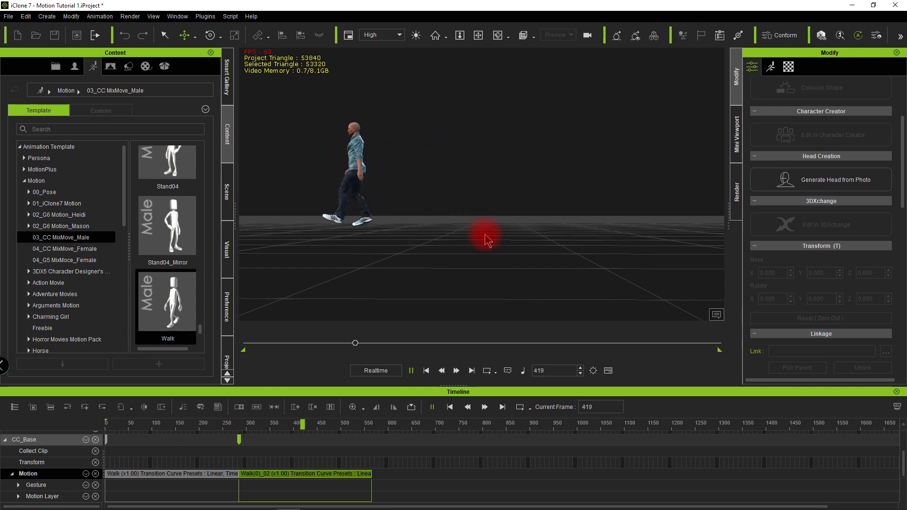
pyautogui.click(410, 370)
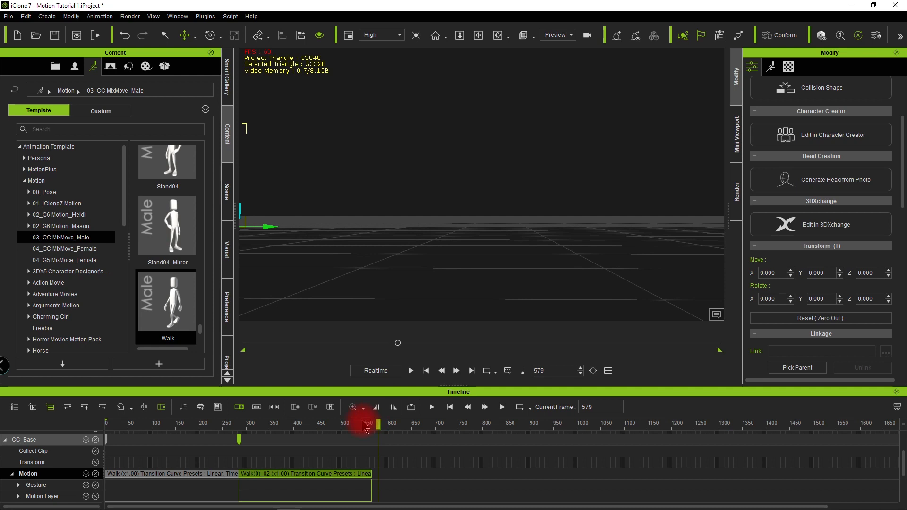
pyautogui.click(239, 439)
pyautogui.click(225, 423)
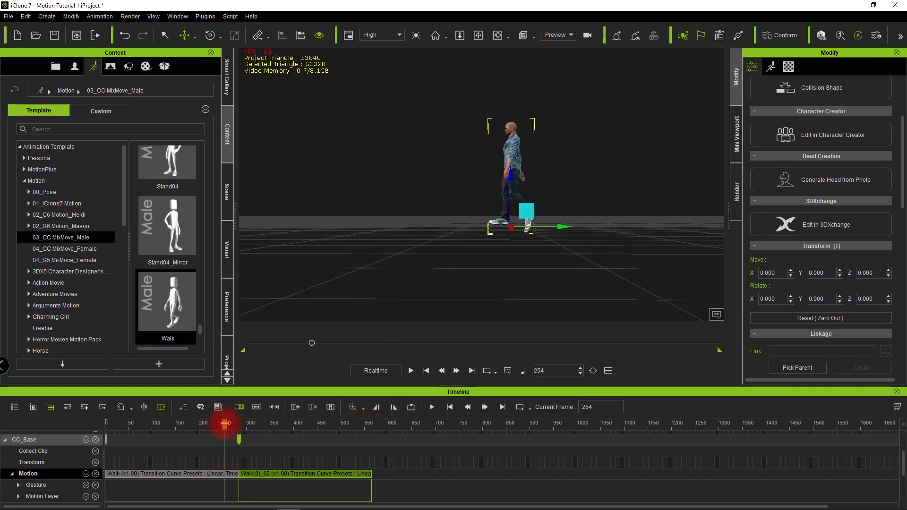
# Step: Go to frame 566 at the end of the second Walk clip and enable the Align to Actor Orientation motion setting
pyautogui.click(351, 427)
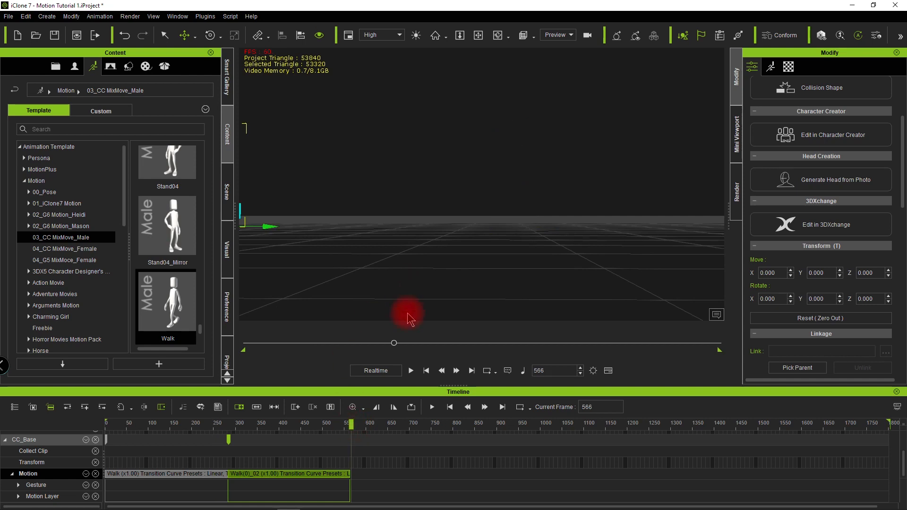
pyautogui.keyDown('alt'); pyautogui.moveTo(405, 307); pyautogui.dragTo(378, 315); pyautogui.keyUp('alt')
pyautogui.keyDown('alt'); pyautogui.moveTo(410, 362); pyautogui.dragTo(456, 271); pyautogui.keyUp('alt')
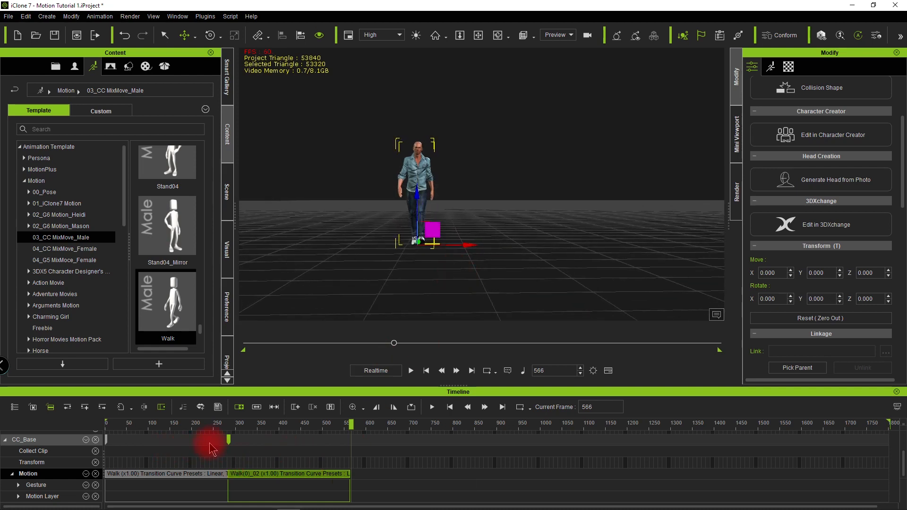
pyautogui.click(169, 308)
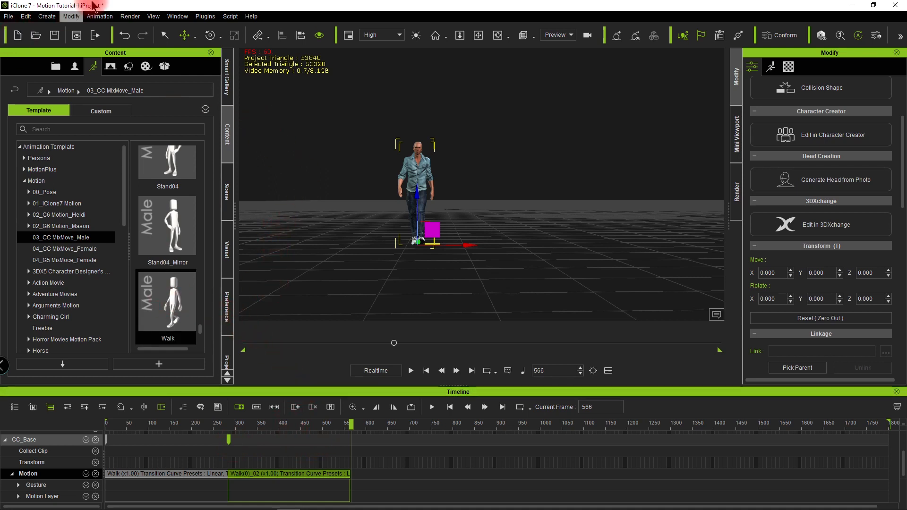
pyautogui.click(110, 18)
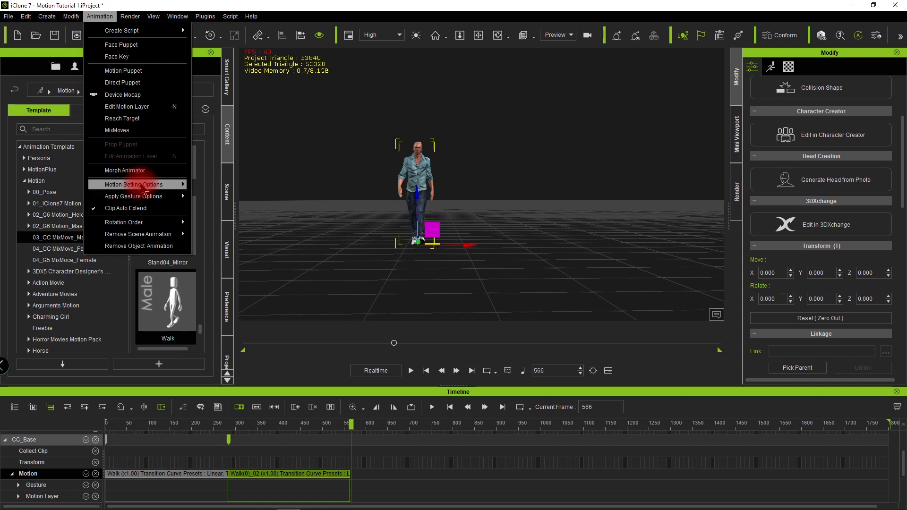
pyautogui.moveTo(151, 185)
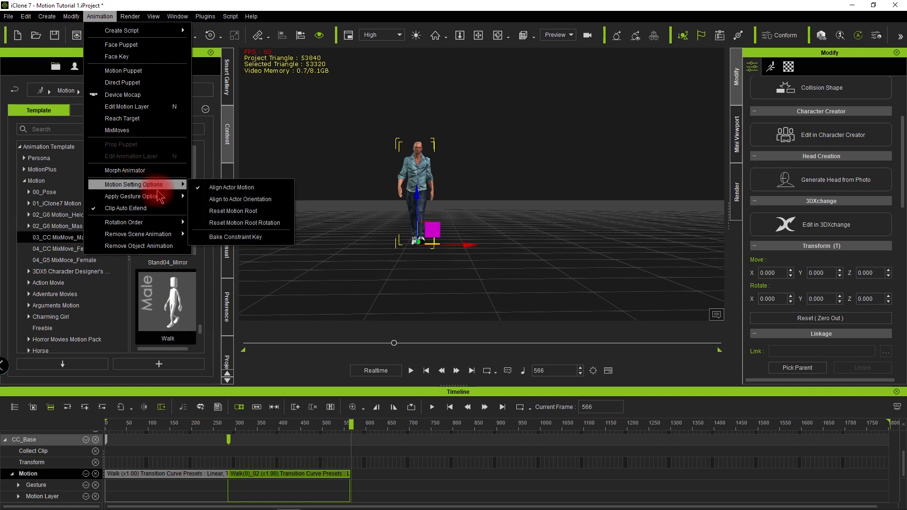
pyautogui.click(273, 200)
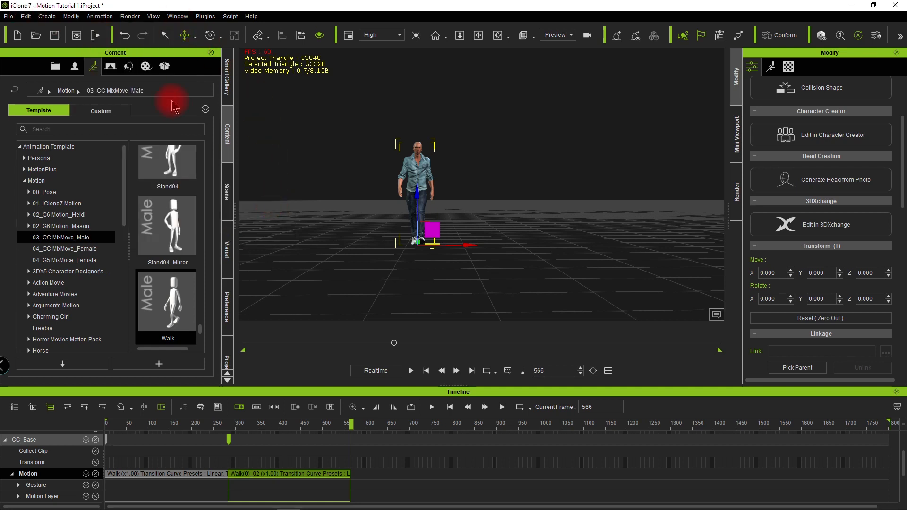
# Step: Apply a third Walk motion from 03_CC MixMove_Male and position its clip directly after the second, starting at frame 565
pyautogui.doubleClick(164, 310)
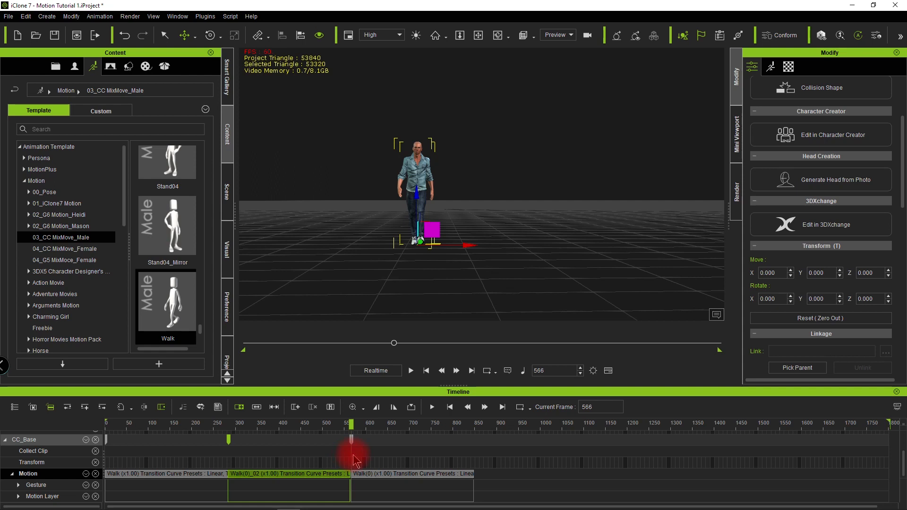
pyautogui.scroll(5, 355, 461)
pyautogui.moveTo(541, 483); pyautogui.dragTo(631, 476)
pyautogui.moveTo(529, 476); pyautogui.dragTo(494, 439)
pyautogui.click(493, 424)
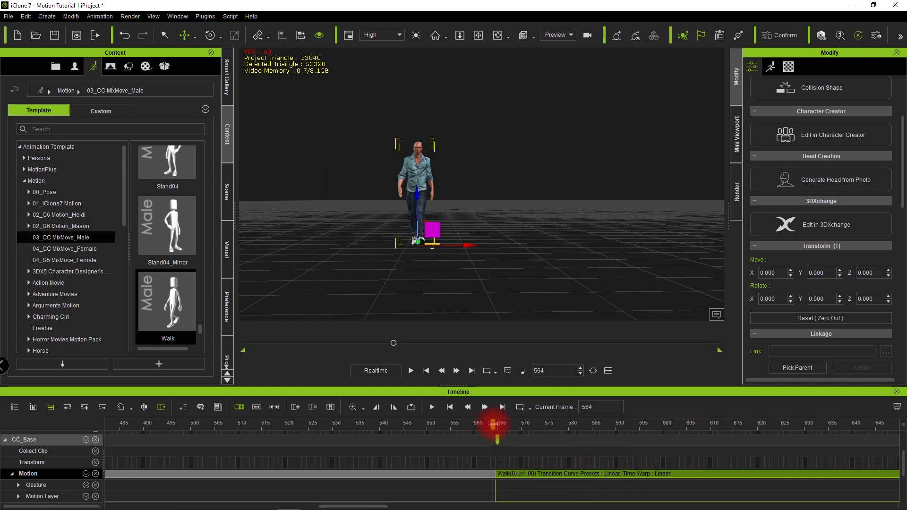
# Step: Compare the avatar's pose between frames 564 and 565 at the new join, and delete the third Walk clip
pyautogui.press('Right')
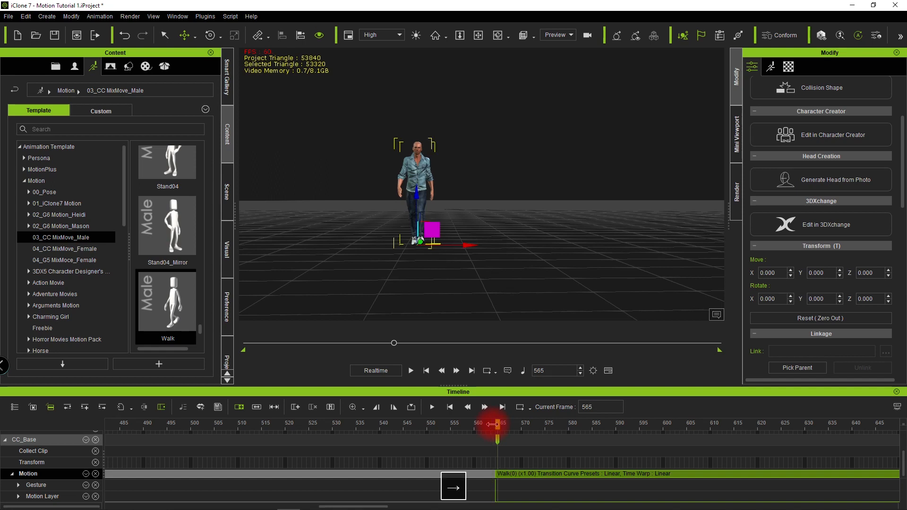
pyautogui.press('Left')
pyautogui.press('Right')
pyautogui.press('Left')
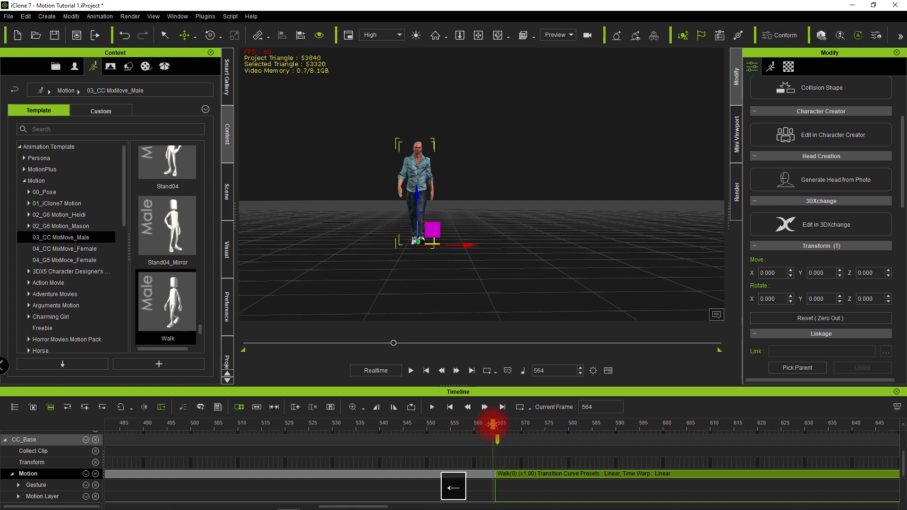
pyautogui.press('Right')
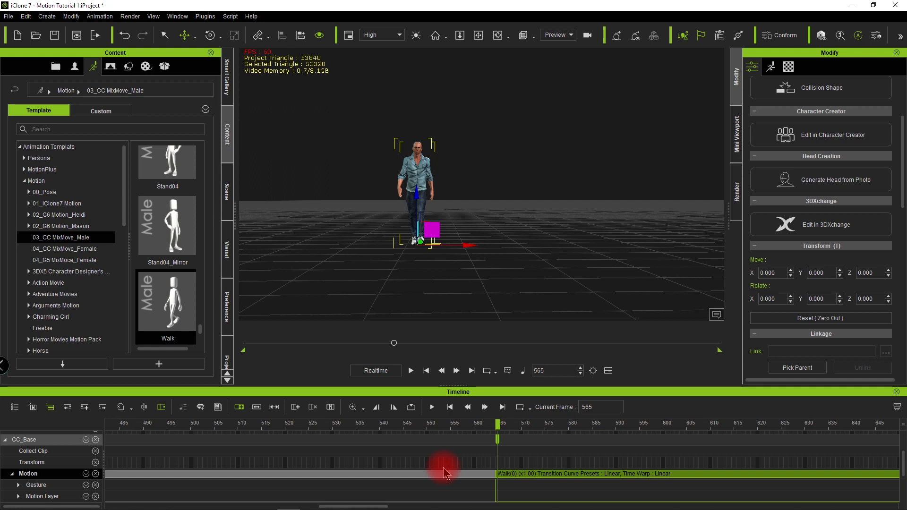
pyautogui.click(539, 477)
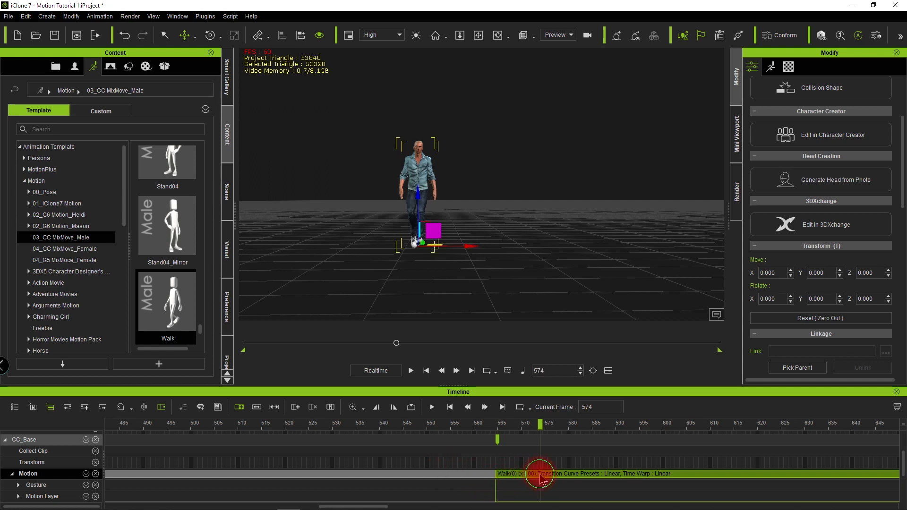
pyautogui.press('Delete')
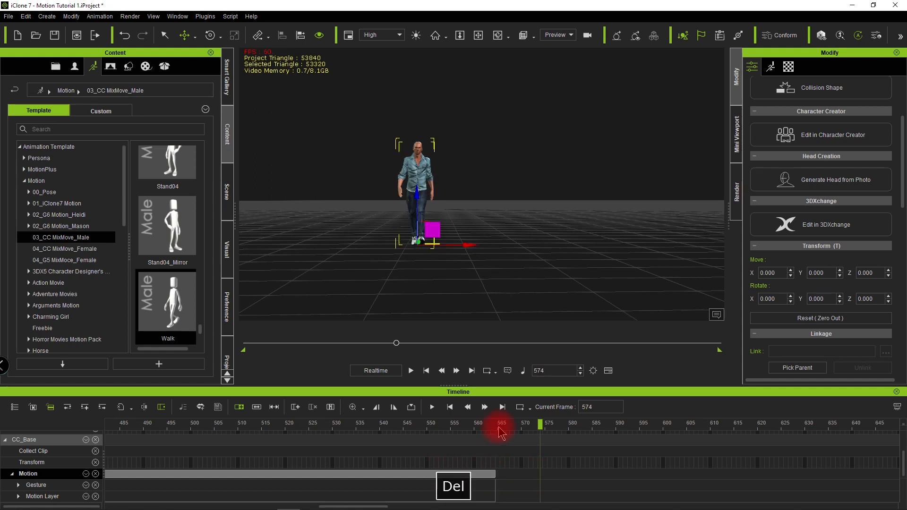
# Step: Return to frame 565 and switch off the Align to Actor Orientation motion setting
pyautogui.click(500, 427)
pyautogui.moveTo(500, 431); pyautogui.dragTo(502, 431)
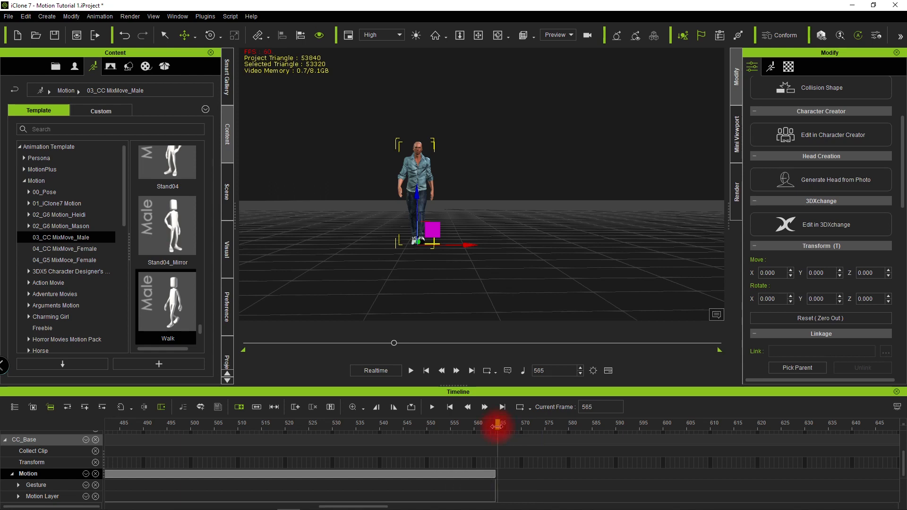
pyautogui.click(98, 17)
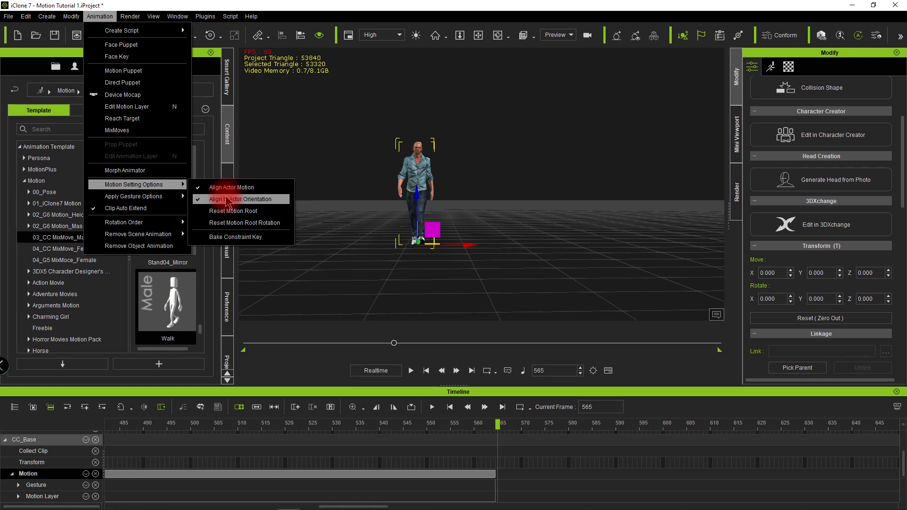
pyautogui.click(226, 200)
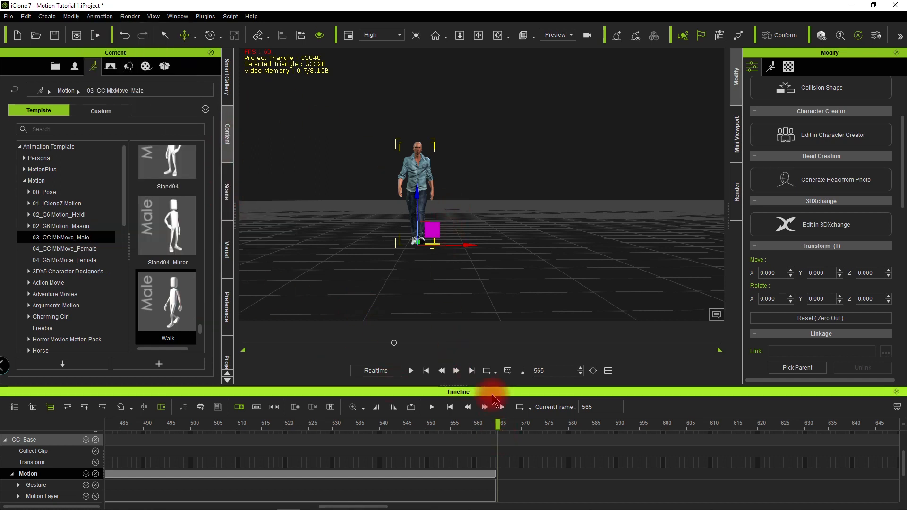
# Step: Add a Transform key at frame 564 and set the avatar's Z rotation to 30 at frame 565
pyautogui.click(493, 448)
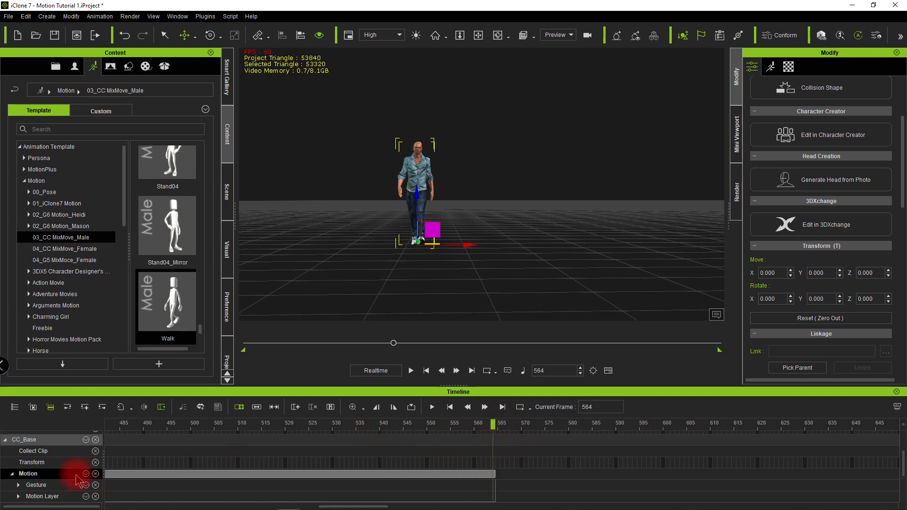
pyautogui.click(492, 463)
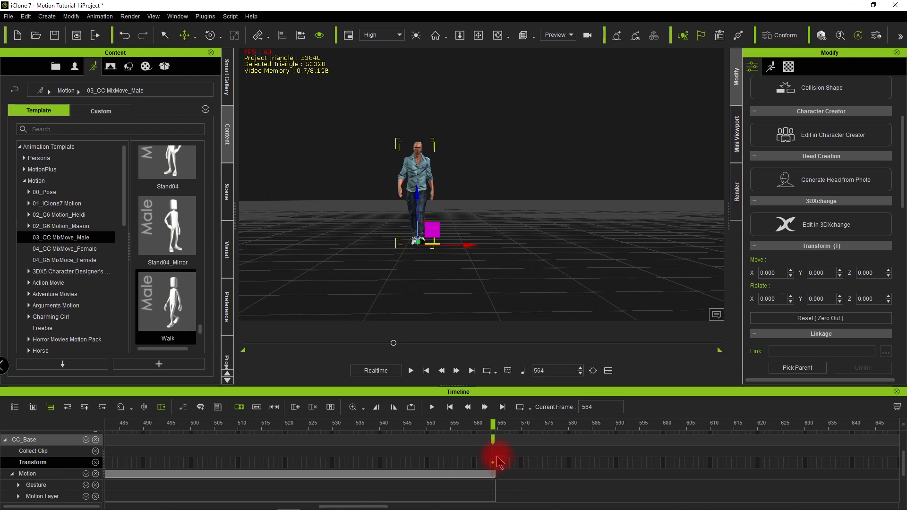
pyautogui.press('Right')
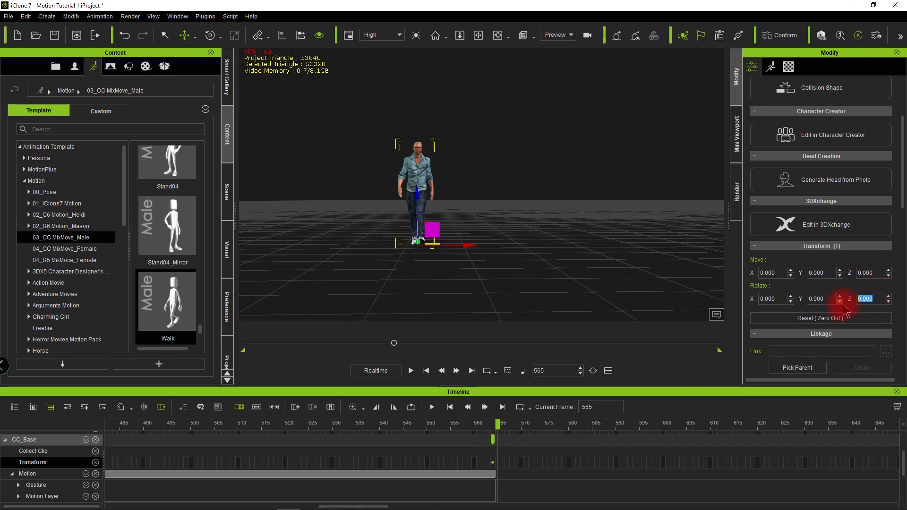
pyautogui.write('30')
pyautogui.press('Return')
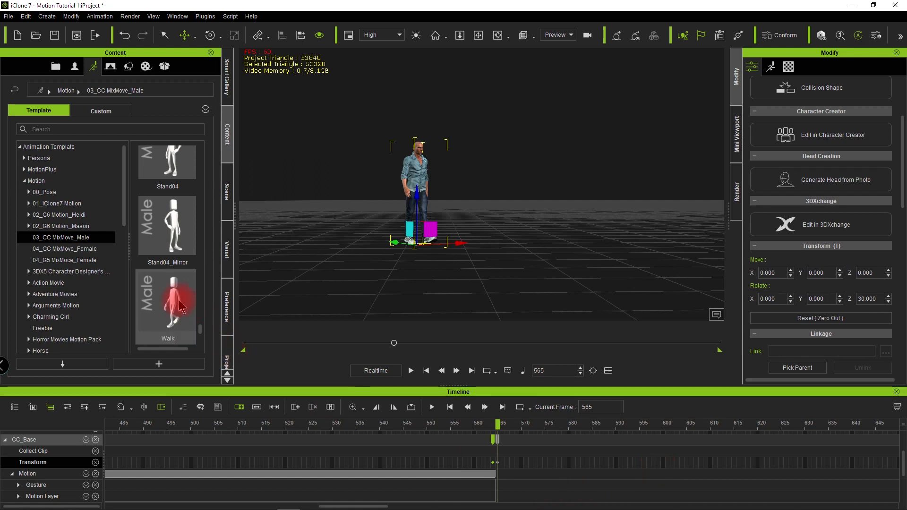
# Step: Add a Walk clip to the Motion track starting at frame 565 and play across the turn from frame 550
pyautogui.moveTo(173, 306); pyautogui.dragTo(579, 486)
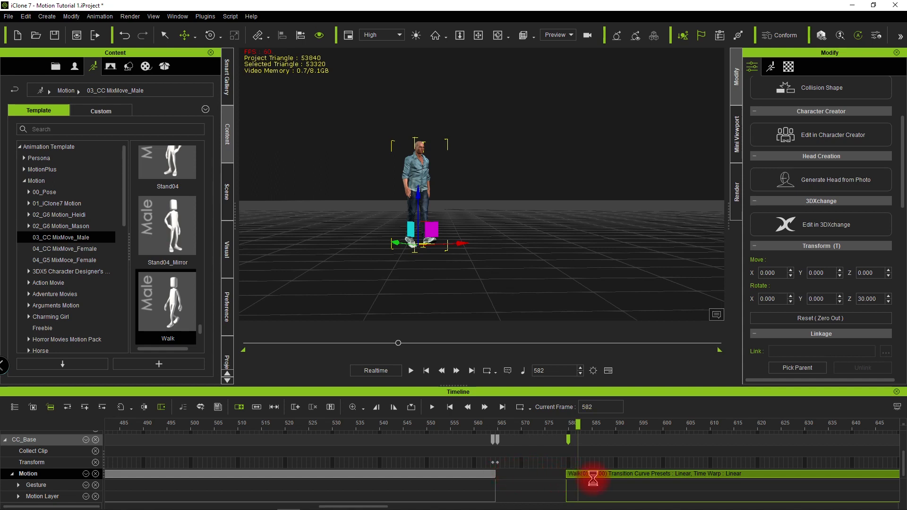
pyautogui.moveTo(599, 478); pyautogui.dragTo(459, 446)
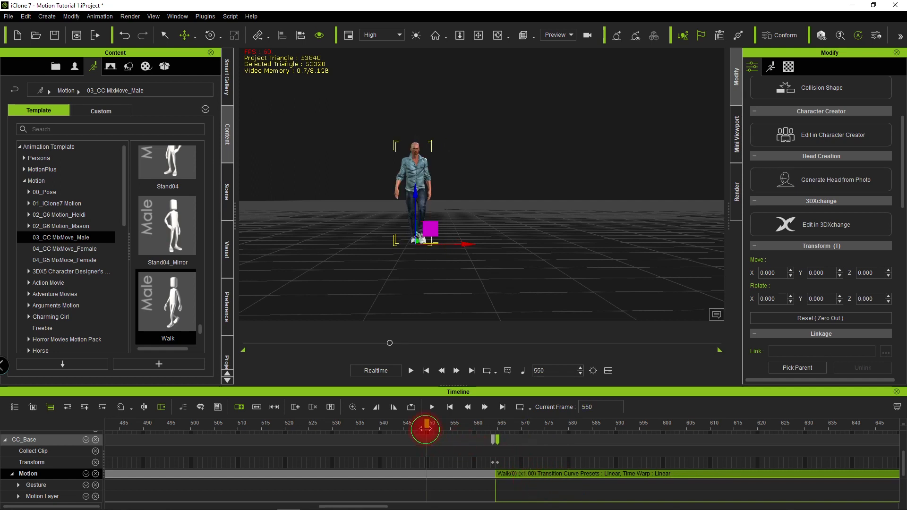
pyautogui.press('space')
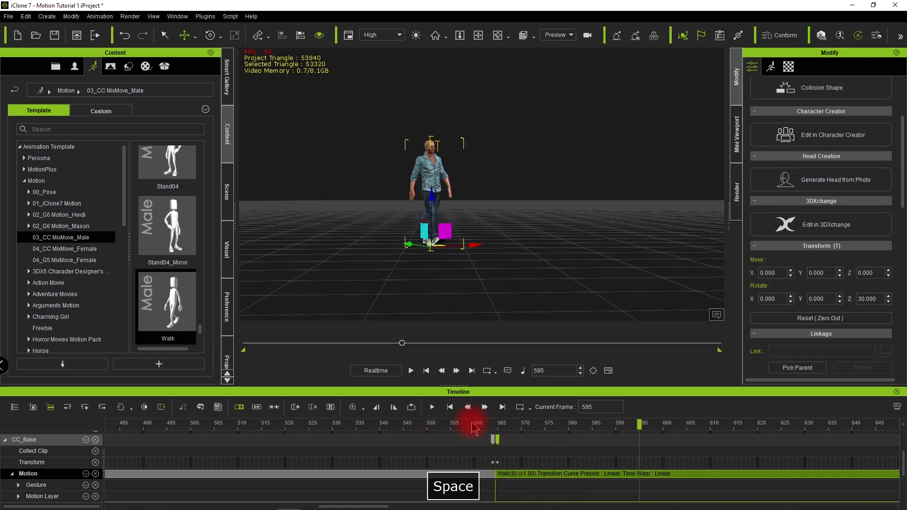
# Step: Move the avatar's Transform key from frame 564 back to frame 550 and play the turn
pyautogui.click(496, 440)
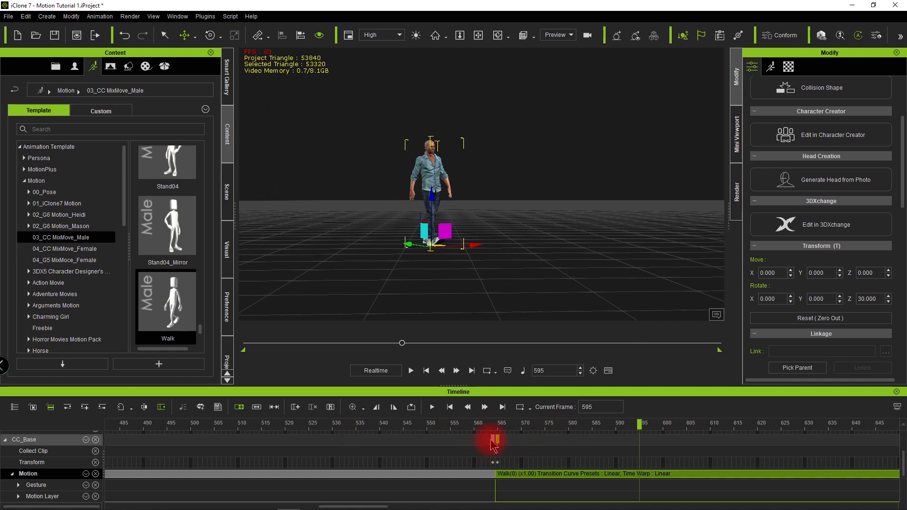
pyautogui.click(495, 443)
pyautogui.moveTo(495, 444); pyautogui.dragTo(473, 453)
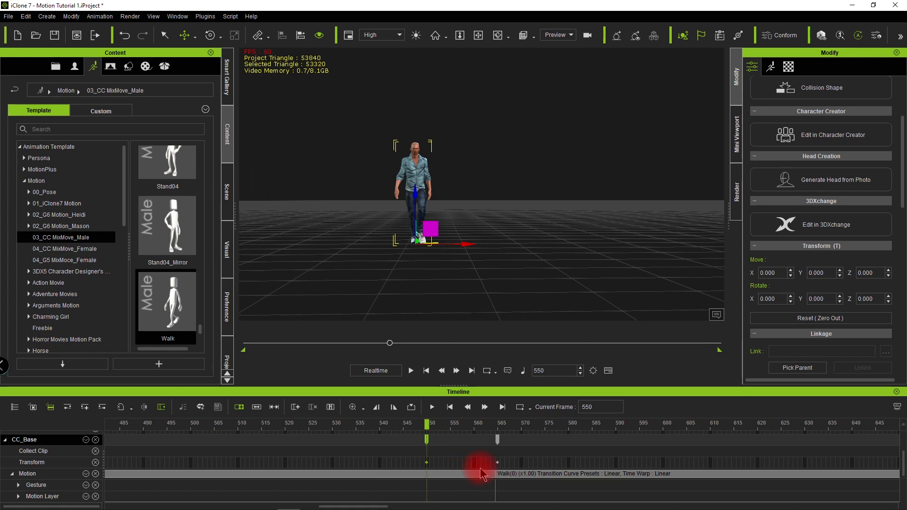
pyautogui.press('space')
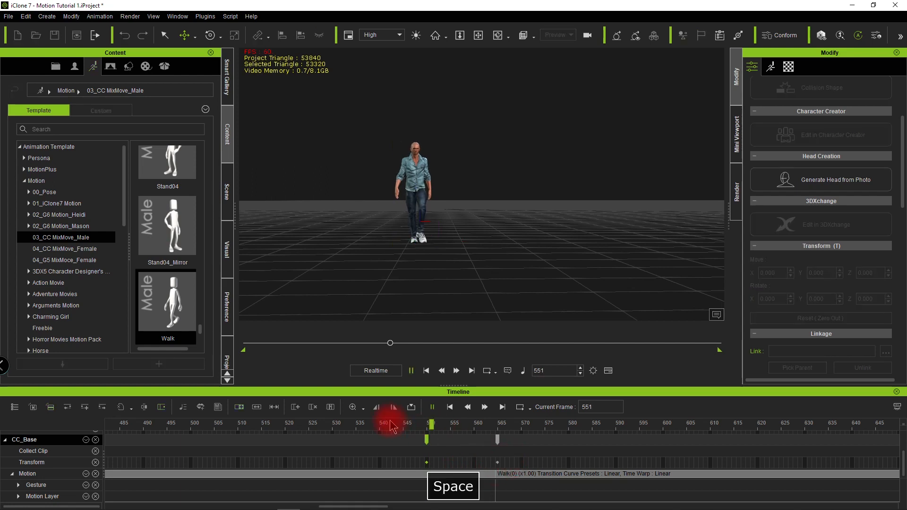
# Step: Move the first Transform key to frame 549, extend the last Walk clip's transition back to about frame 552, and play the turn
pyautogui.click(490, 481)
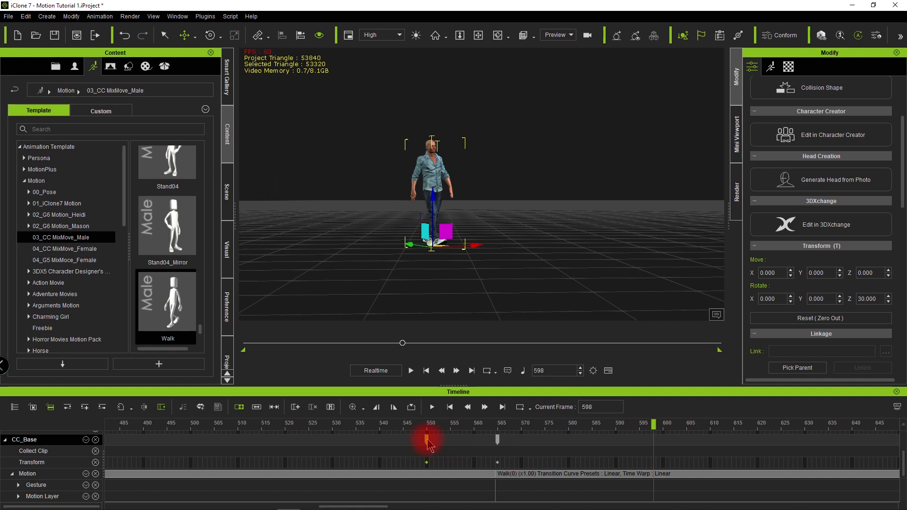
pyautogui.click(496, 483)
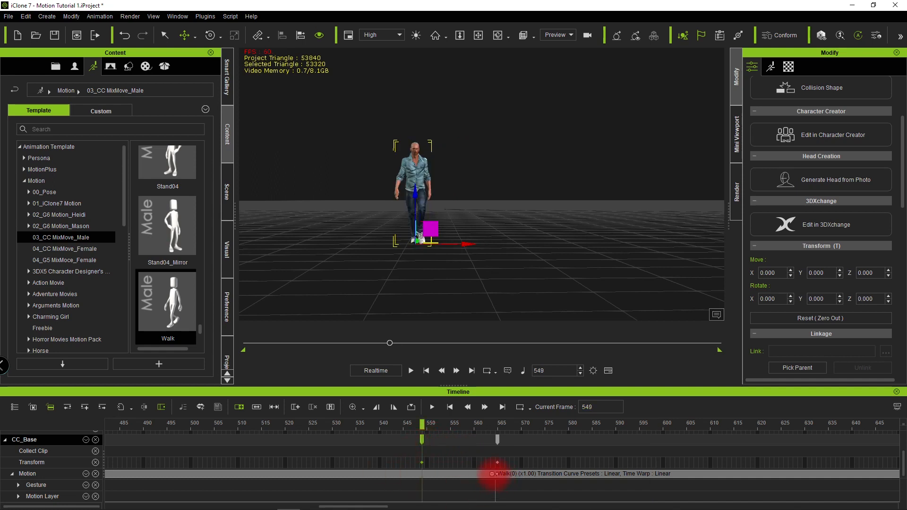
pyautogui.click(503, 482)
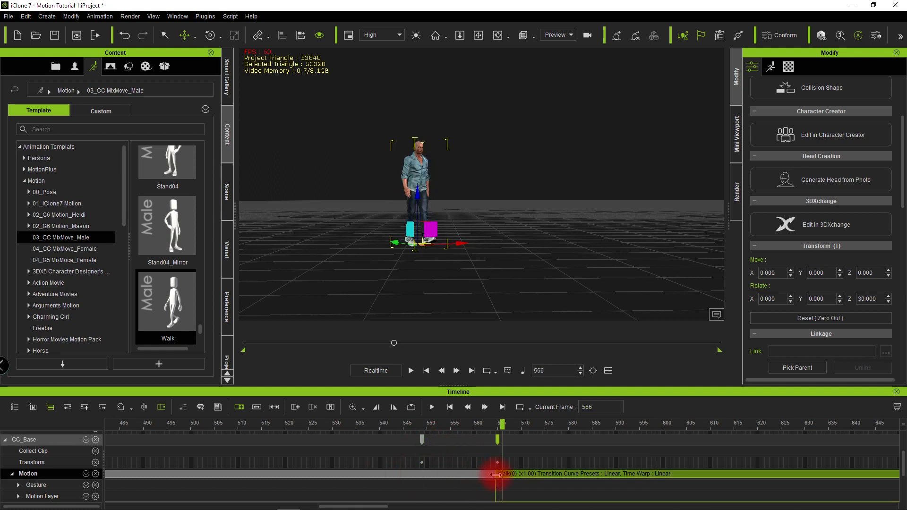
pyautogui.moveTo(487, 480); pyautogui.dragTo(449, 480)
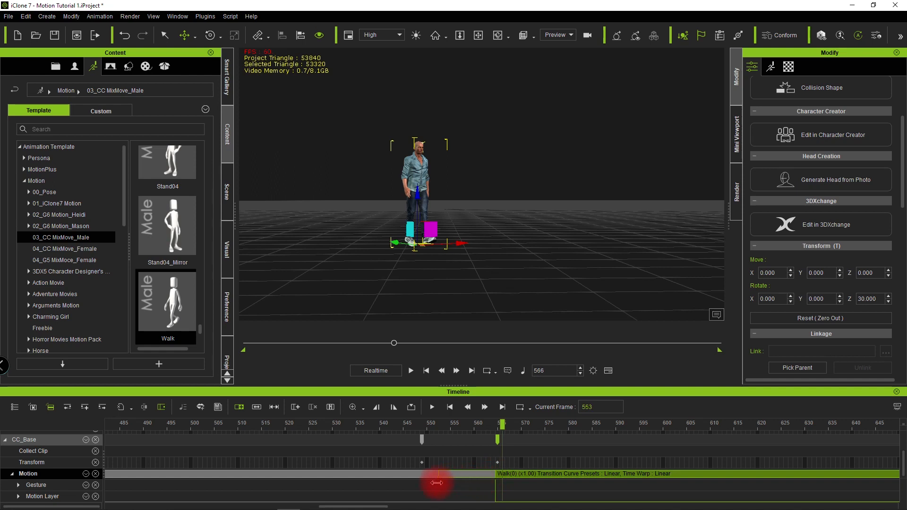
pyautogui.moveTo(433, 483); pyautogui.dragTo(433, 483)
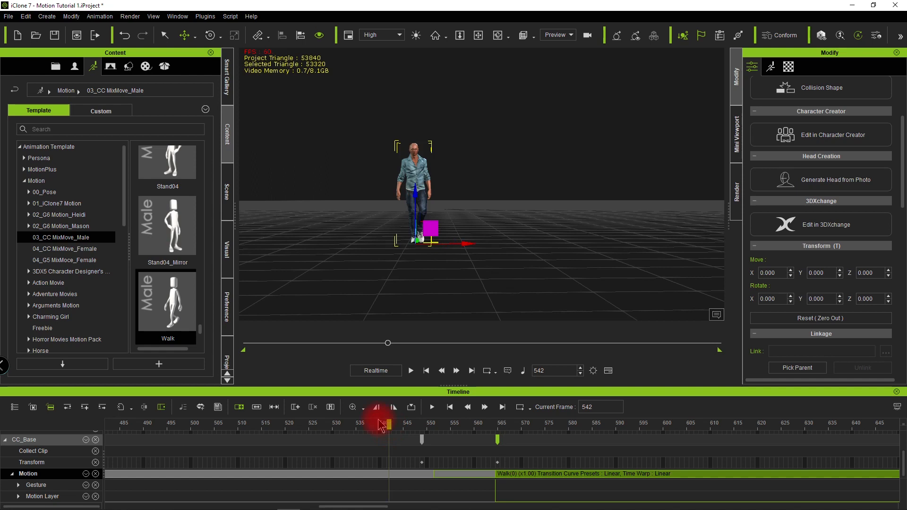
pyautogui.press('space')
pyautogui.press('space')
# Step: View the avatar from above and play the complete walk with its turn from frame 1
pyautogui.click(484, 407)
pyautogui.click(484, 407)
pyautogui.press('g')
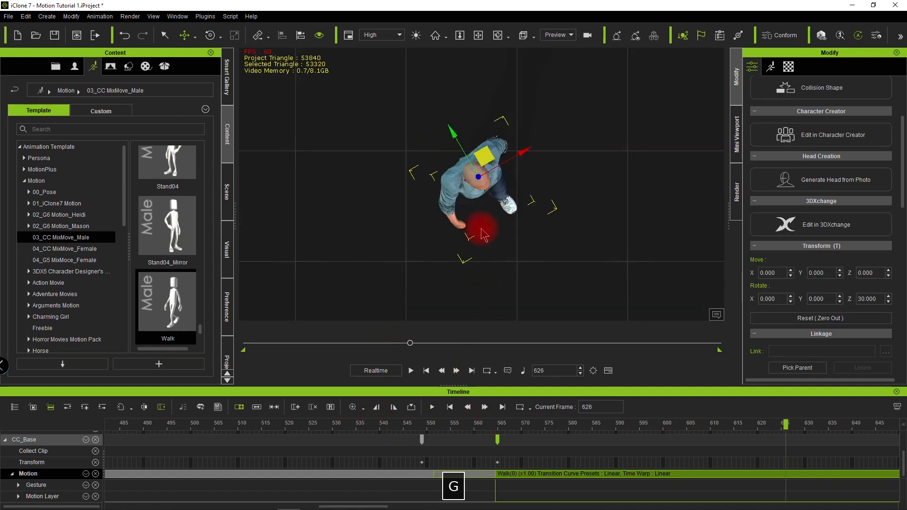
pyautogui.scroll(-10, 470, 239)
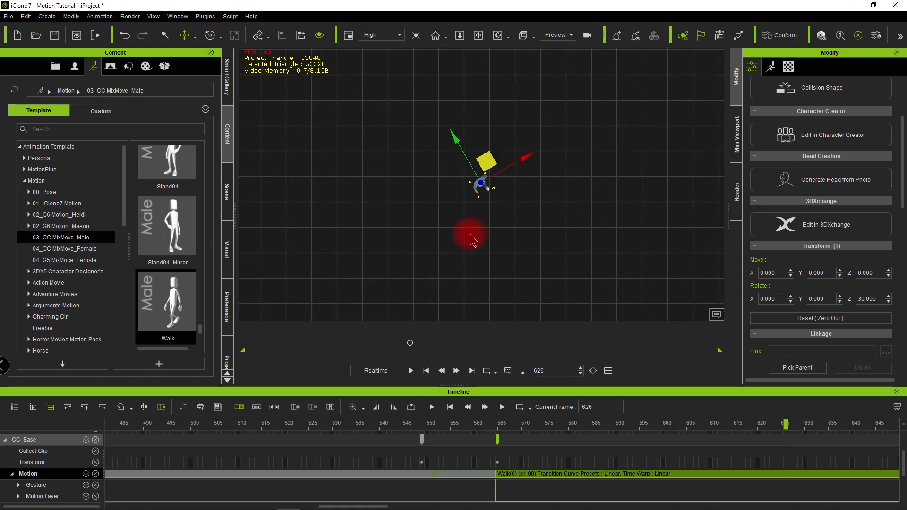
pyautogui.scroll(-8, 471, 240)
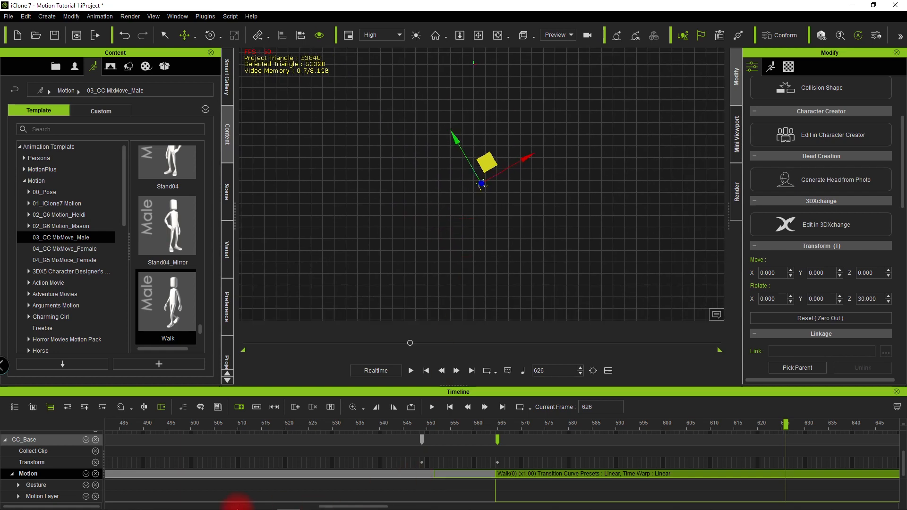
pyautogui.moveTo(201, 431); pyautogui.dragTo(210, 429)
pyautogui.moveTo(127, 430); pyautogui.dragTo(87, 430)
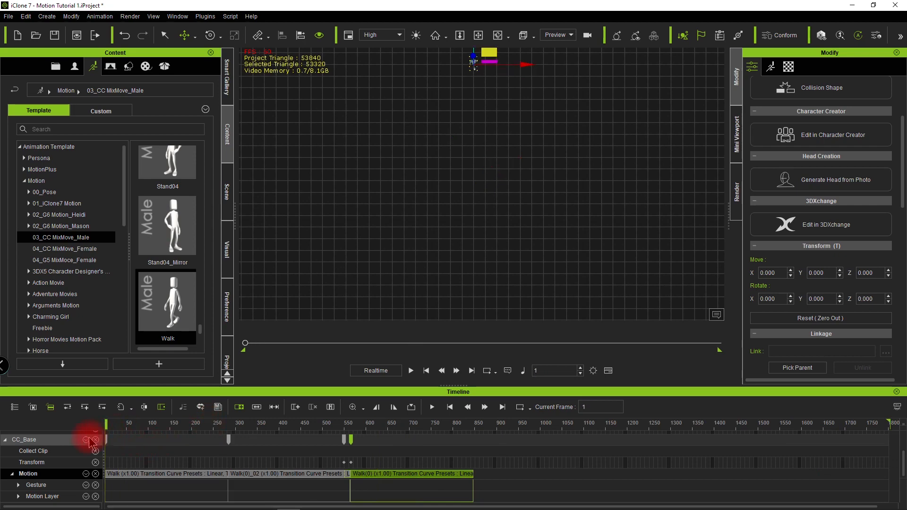
pyautogui.press('space')
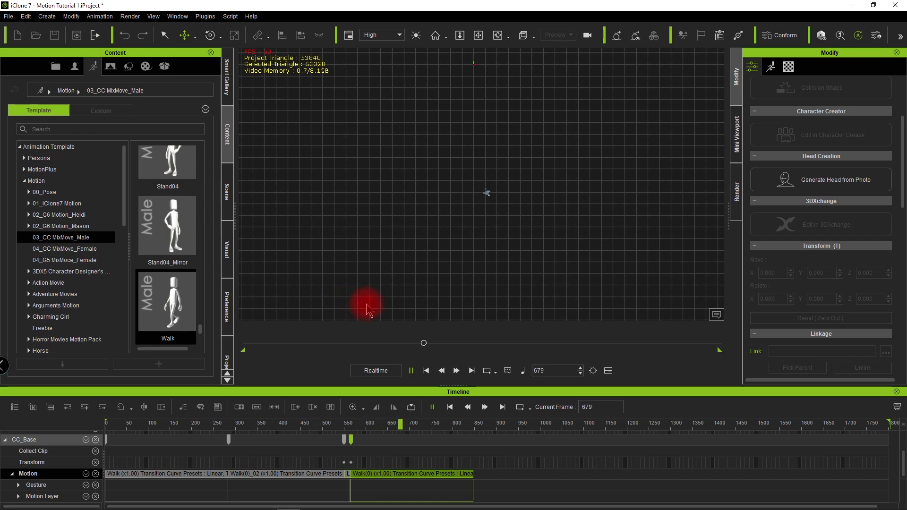
pyautogui.click(474, 181)
pyautogui.press('space')
# Step: Replay the turn at close range from above, starting shortly before the first Transform key
pyautogui.moveTo(455, 264); pyautogui.dragTo(384, 239)
pyautogui.click(308, 480)
pyautogui.click(331, 422)
pyautogui.press('space')
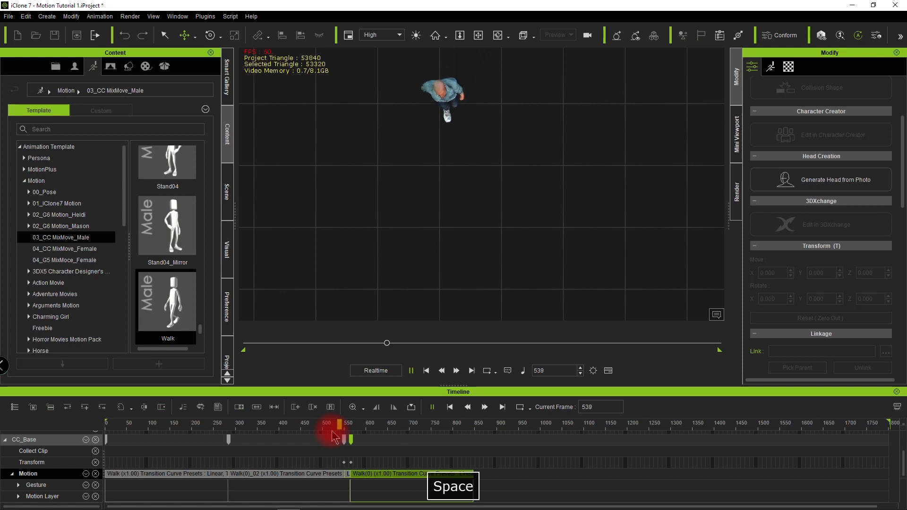
pyautogui.press('space')
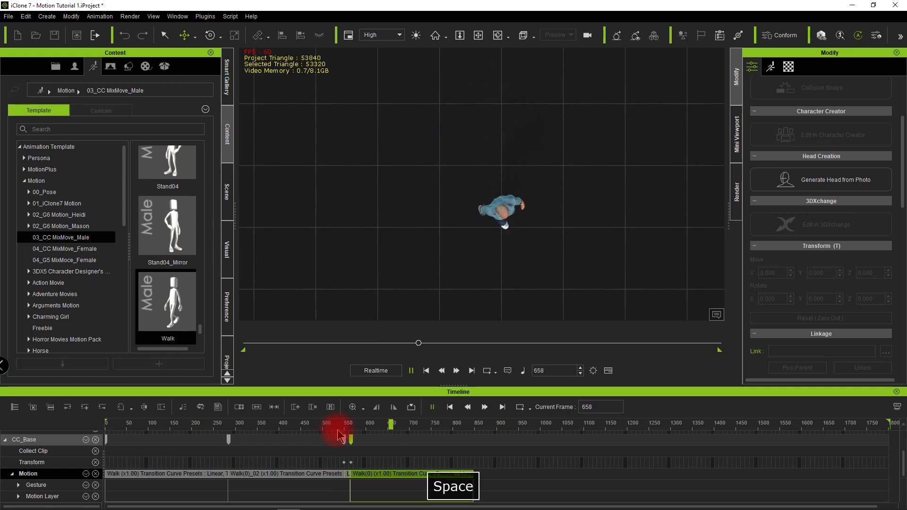
pyautogui.click(323, 424)
pyautogui.click(390, 409)
pyautogui.scroll(-5, 417, 163)
pyautogui.scroll(-2, 417, 163)
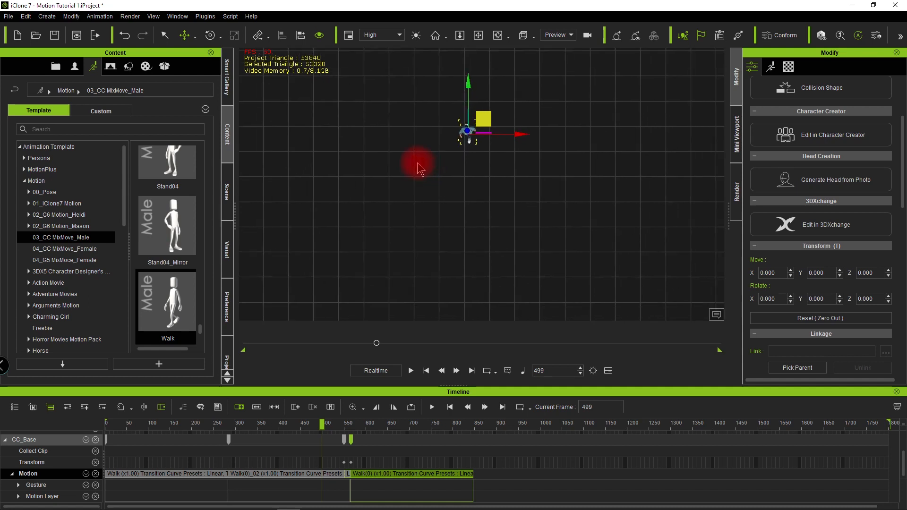
# Step: Delete all three Walk clips and both Transform keys, and show the avatar from the front at frame 1
pyautogui.click(409, 474)
pyautogui.press('Delete')
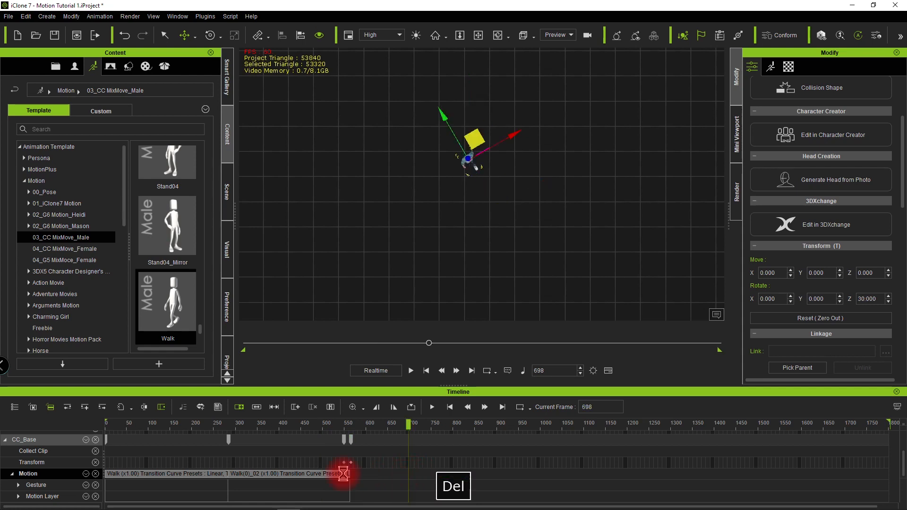
pyautogui.click(322, 474)
pyautogui.press('Delete')
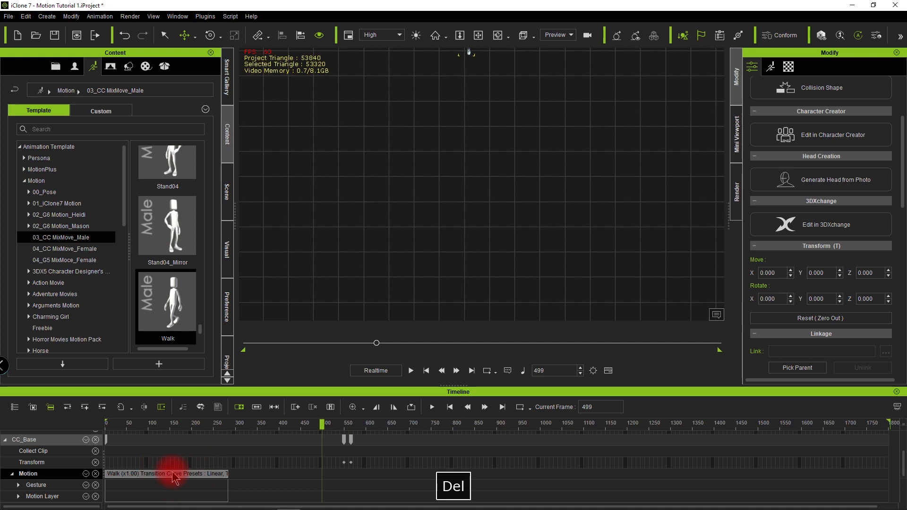
pyautogui.click(173, 473)
pyautogui.press('Delete')
pyautogui.click(347, 462)
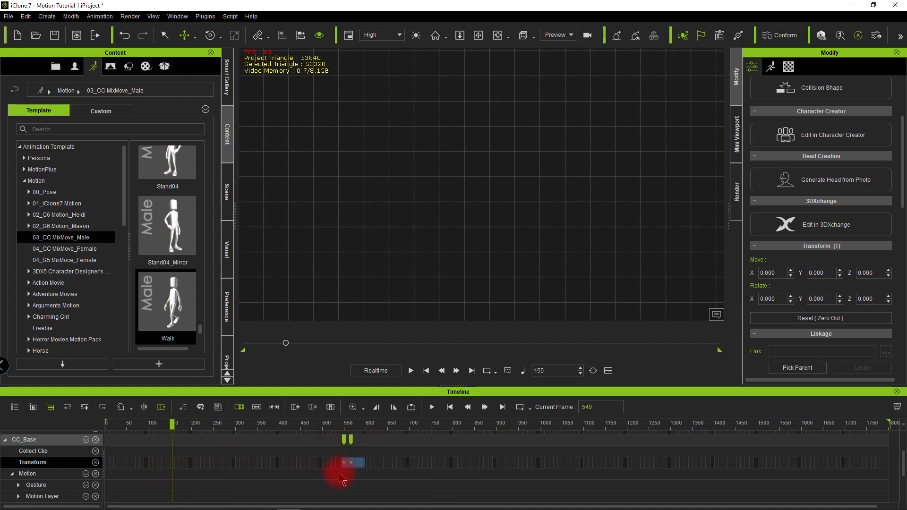
pyautogui.press('Delete')
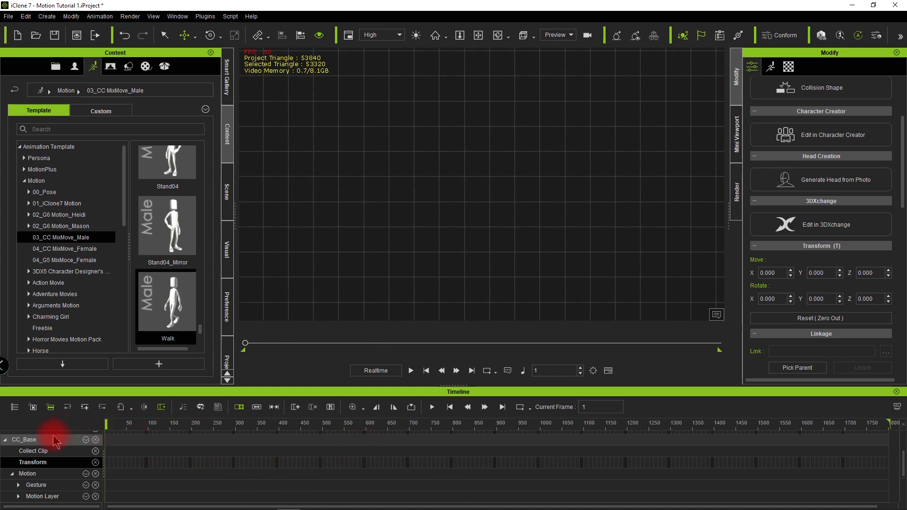
pyautogui.press('f')
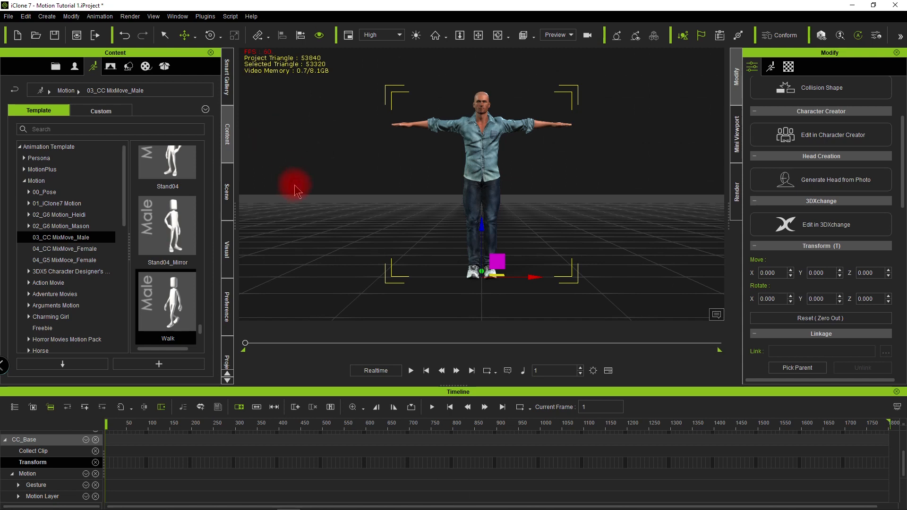
# Step: Review the Motion Setting Options and add the Walk_Turn motion to the avatar at frame 1
pyautogui.moveTo(189, 265)
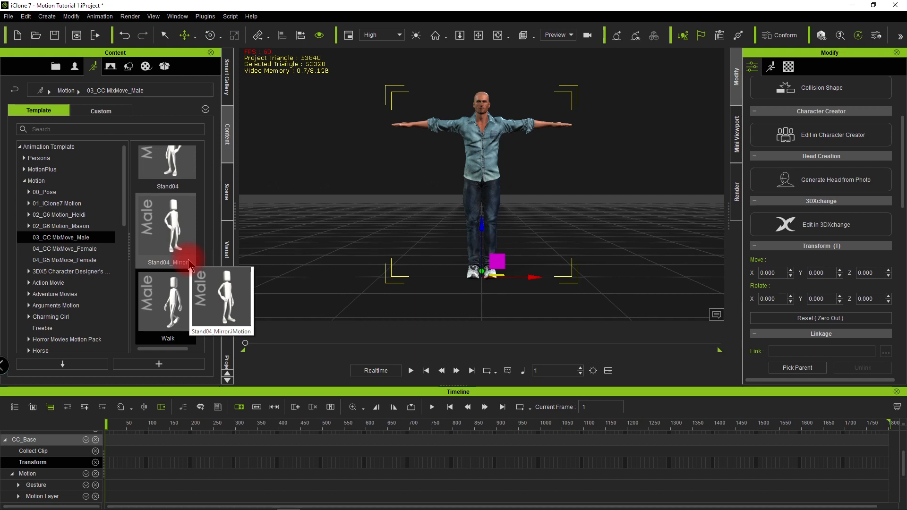
pyautogui.click(99, 17)
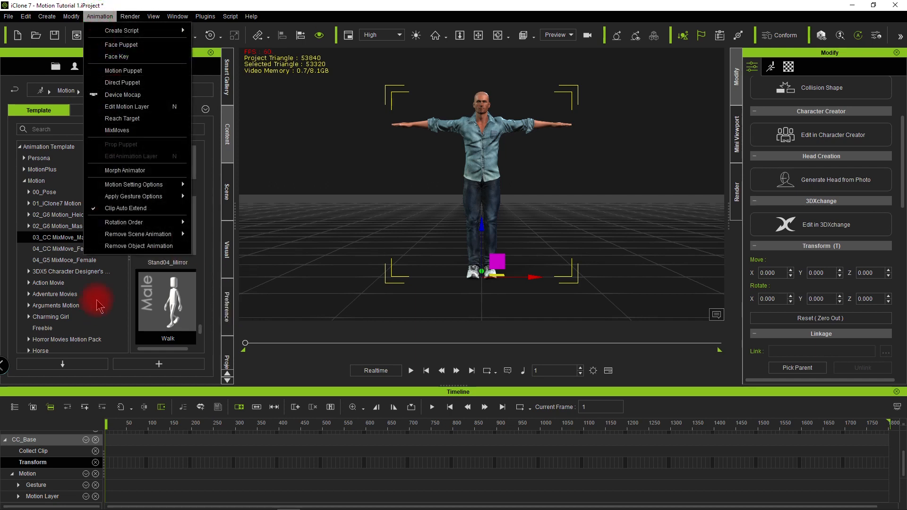
pyautogui.moveTo(160, 185)
pyautogui.click(218, 188)
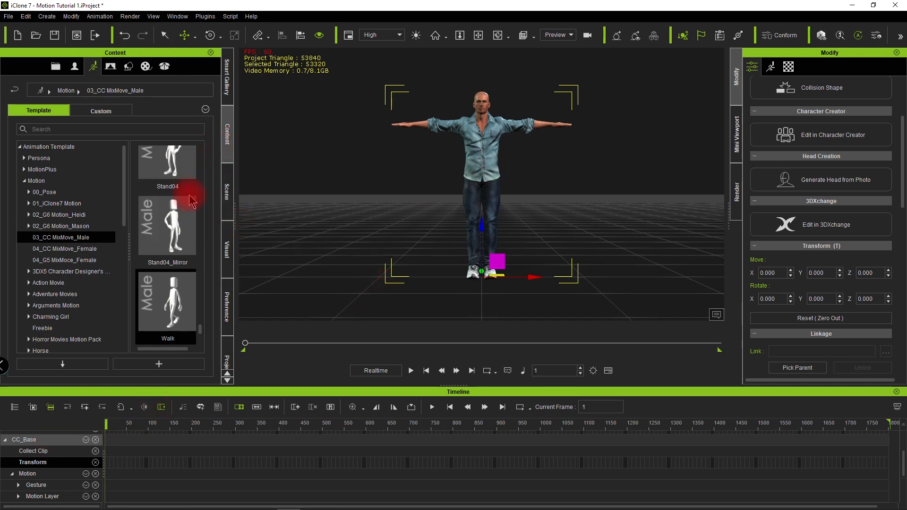
pyautogui.scroll(-3, 160, 284)
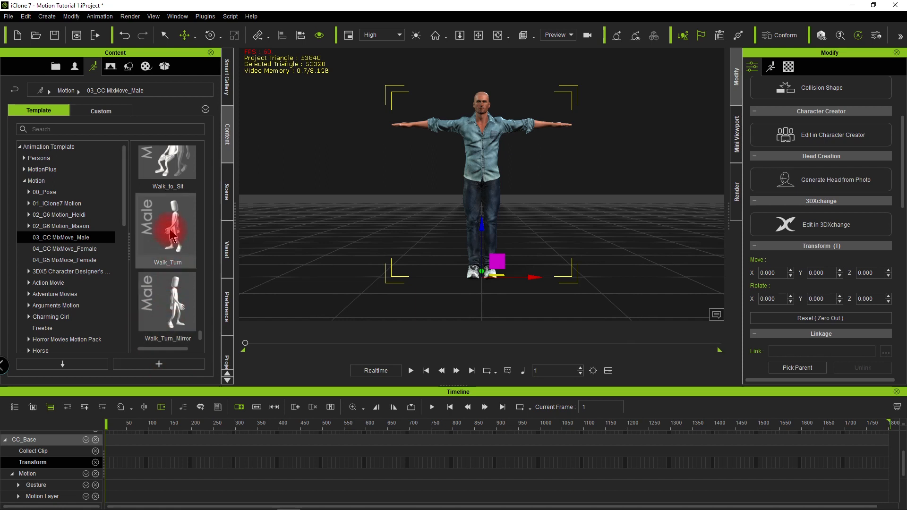
pyautogui.doubleClick(155, 234)
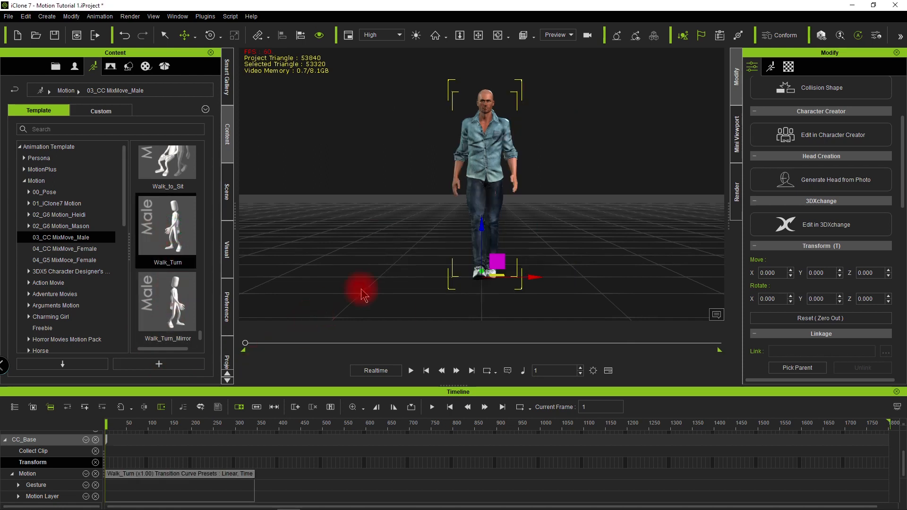
# Step: Play the Walk_Turn clip through to its end, viewing the avatar from a slightly rotated angle
pyautogui.scroll(-2, 549, 225)
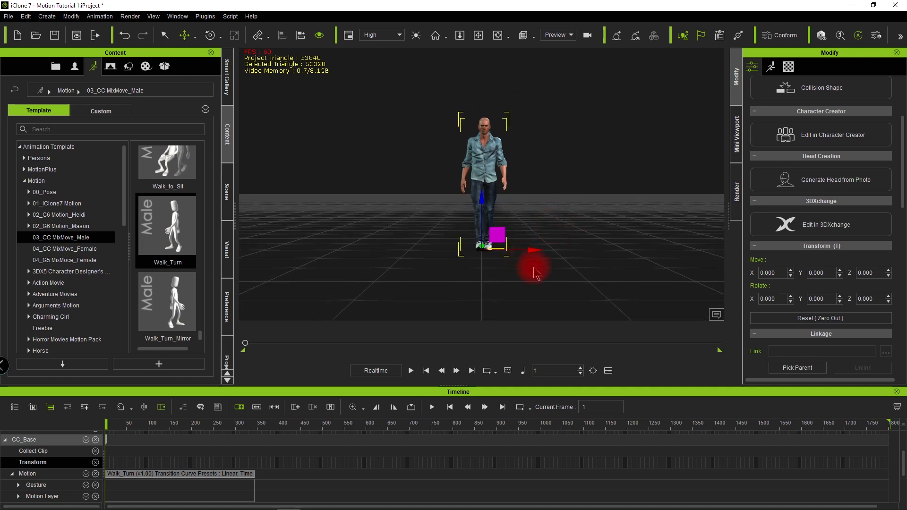
pyautogui.press('space')
pyautogui.press('space')
pyautogui.keyDown('alt'); pyautogui.moveTo(577, 260); pyautogui.dragTo(533, 287); pyautogui.keyUp('alt')
pyautogui.press('space')
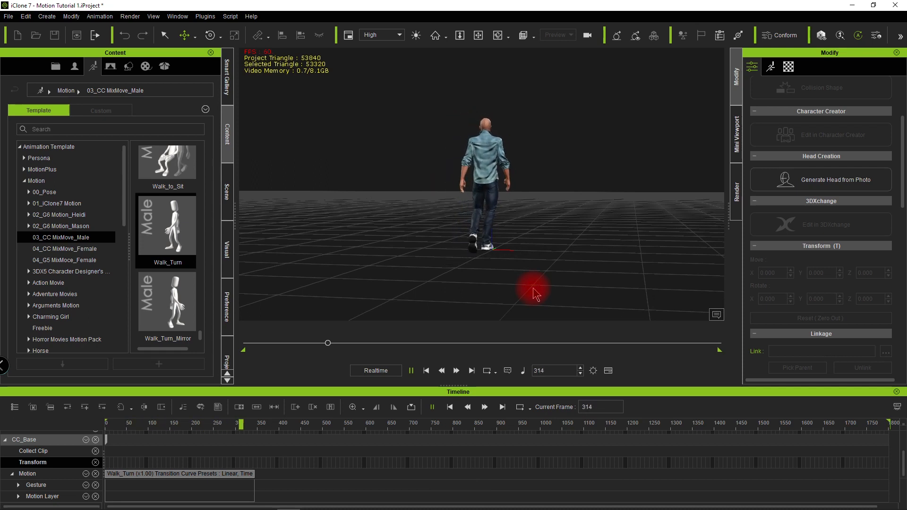
pyautogui.press('space')
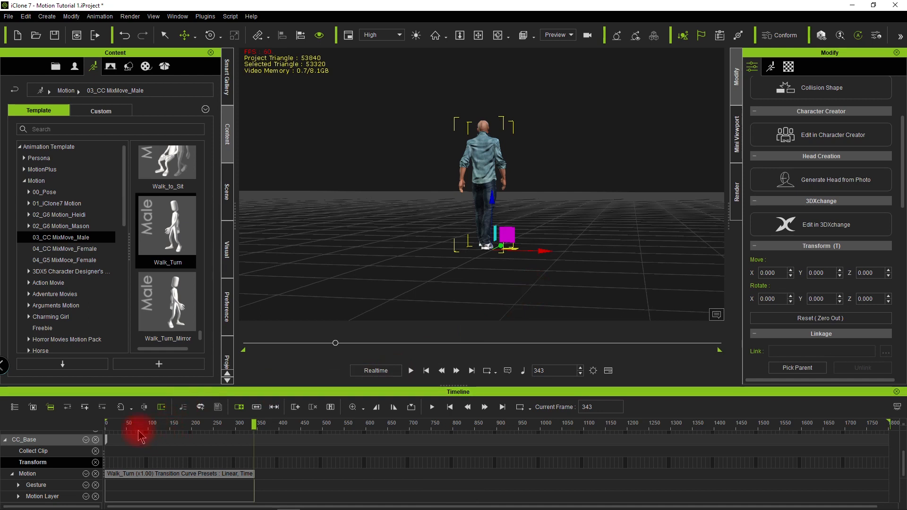
# Step: Scrub through the Walk_Turn clip from frame 56 to frame 348 while viewing the avatar from above
pyautogui.click(129, 423)
pyautogui.press('g')
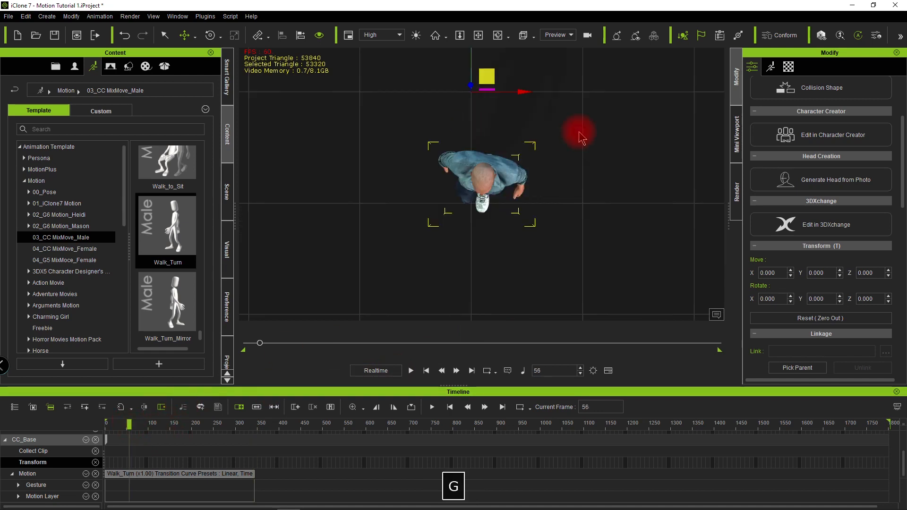
pyautogui.moveTo(577, 165); pyautogui.dragTo(576, 202, button='middle')
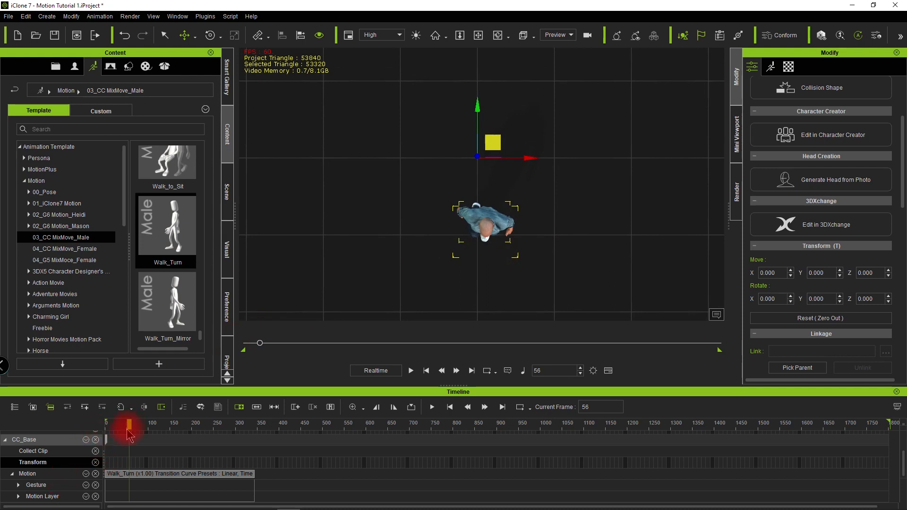
pyautogui.moveTo(124, 430); pyautogui.dragTo(180, 425)
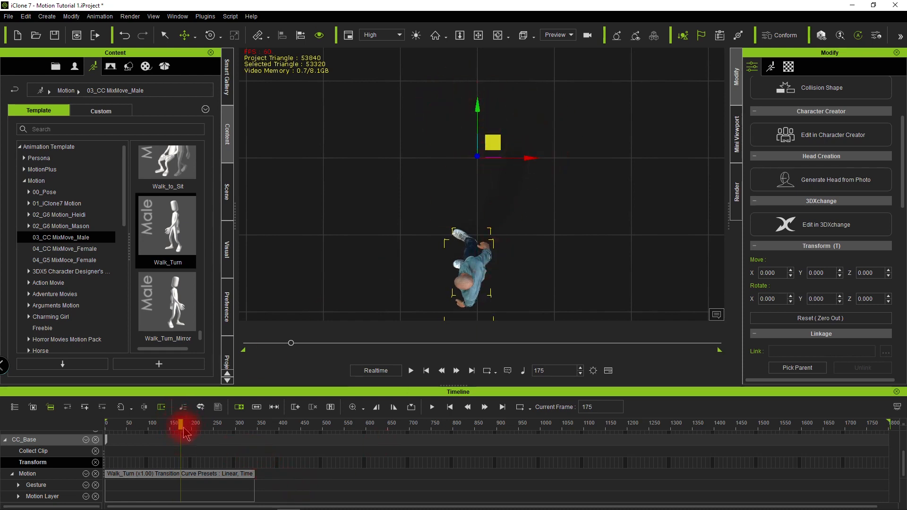
pyautogui.moveTo(182, 428); pyautogui.dragTo(256, 445)
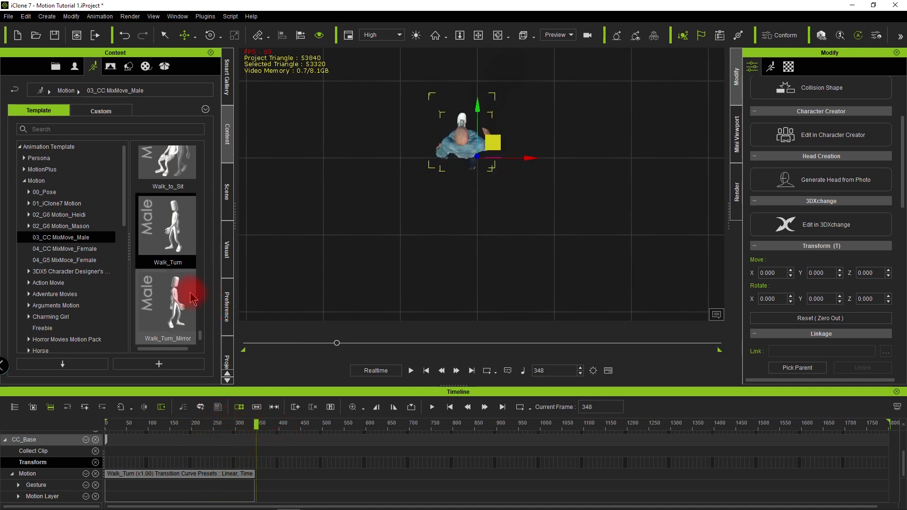
# Step: Add the Walk motion at frame 348, after the Walk_Turn clip
pyautogui.scroll(-3, 191, 293)
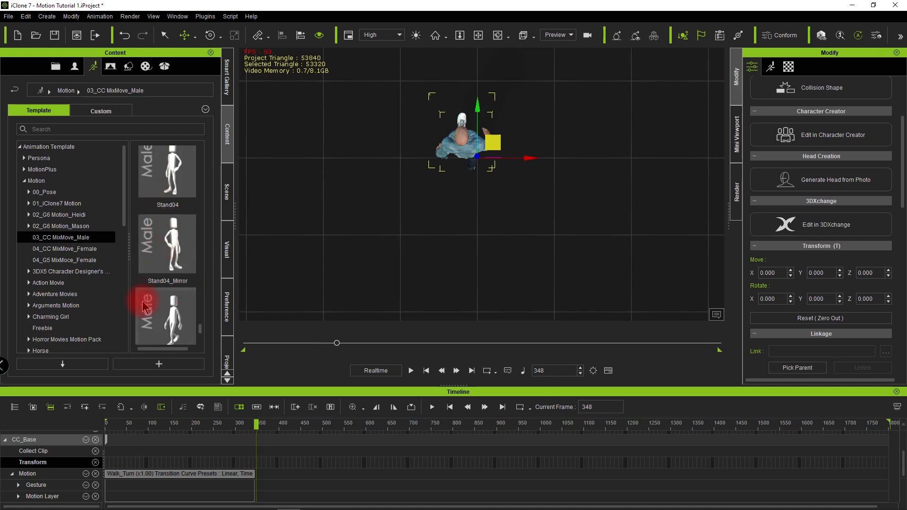
pyautogui.moveTo(171, 325)
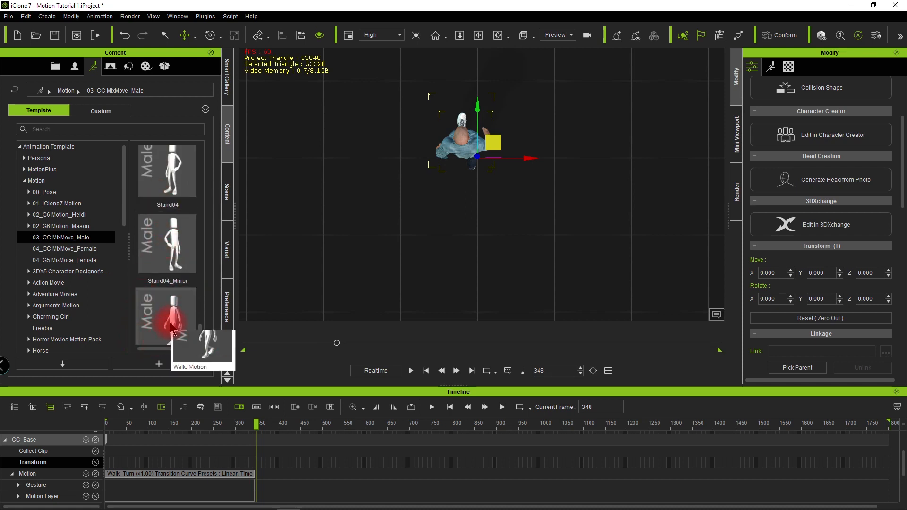
pyautogui.moveTo(171, 326); pyautogui.dragTo(162, 236)
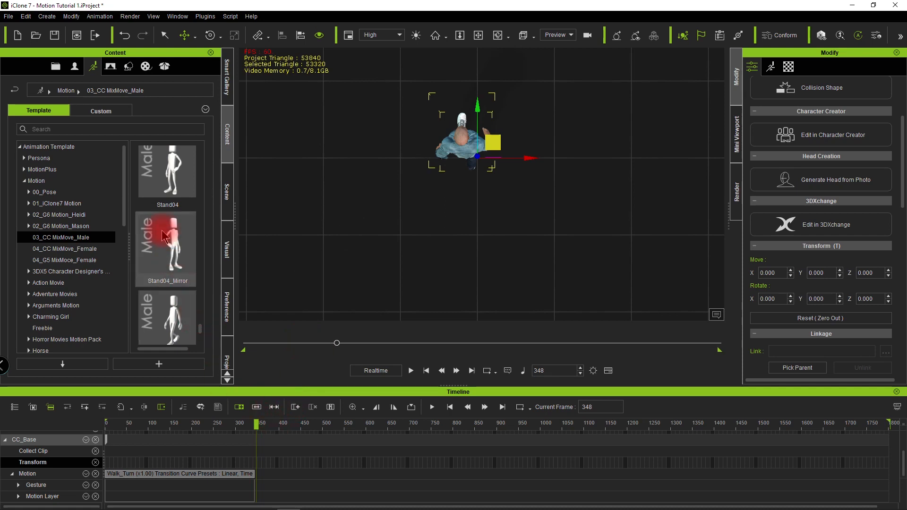
pyautogui.doubleClick(173, 319)
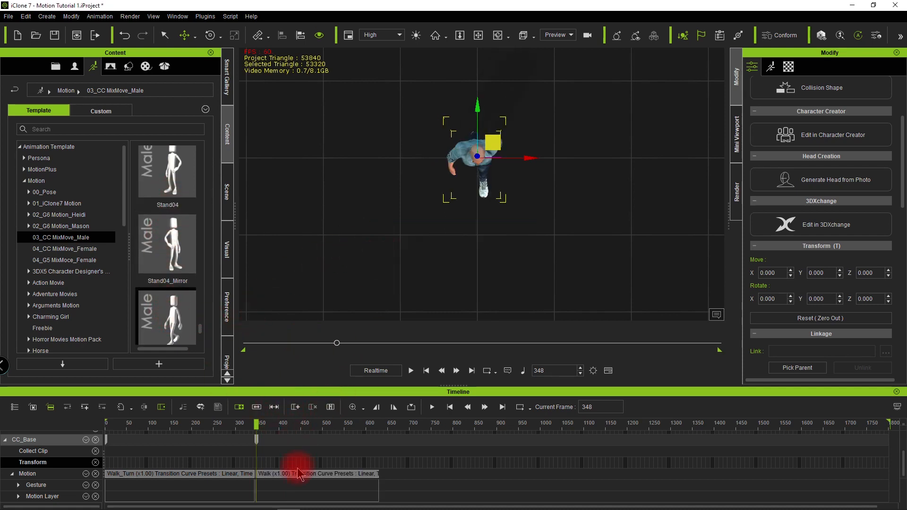
pyautogui.click(292, 474)
pyautogui.scroll(5, 290, 474)
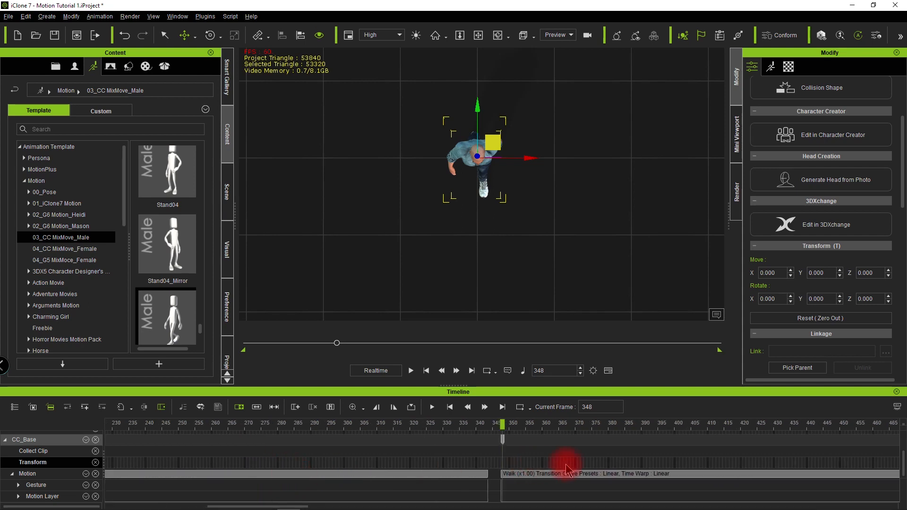
# Step: Slide the Walk clip back to meet the end of Walk_Turn and play through the transition between the clips
pyautogui.moveTo(559, 481); pyautogui.dragTo(551, 480)
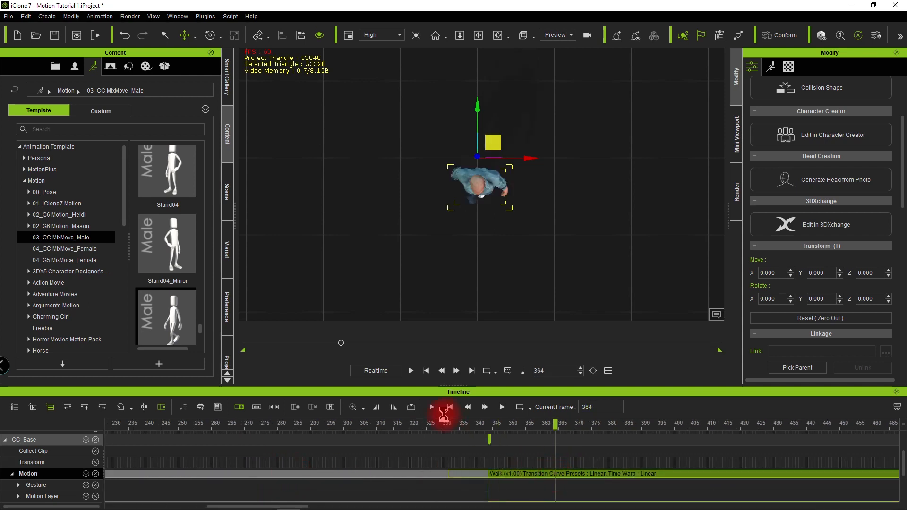
pyautogui.scroll(-4, 396, 428)
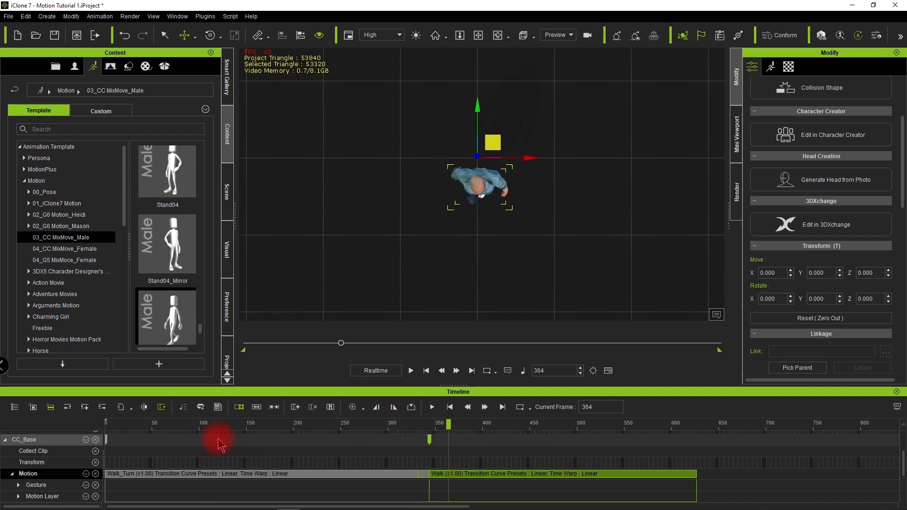
pyautogui.click(179, 427)
pyautogui.scroll(-3, 338, 237)
pyautogui.press('space')
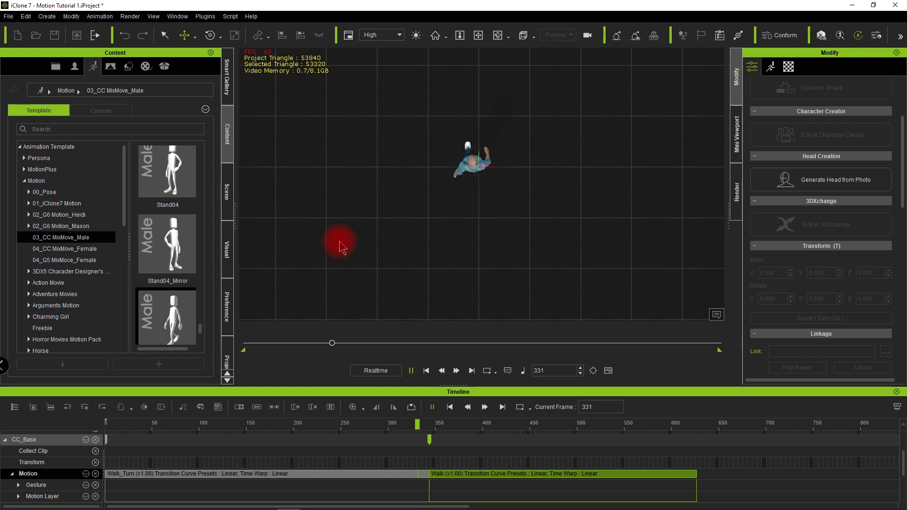
pyautogui.press('space')
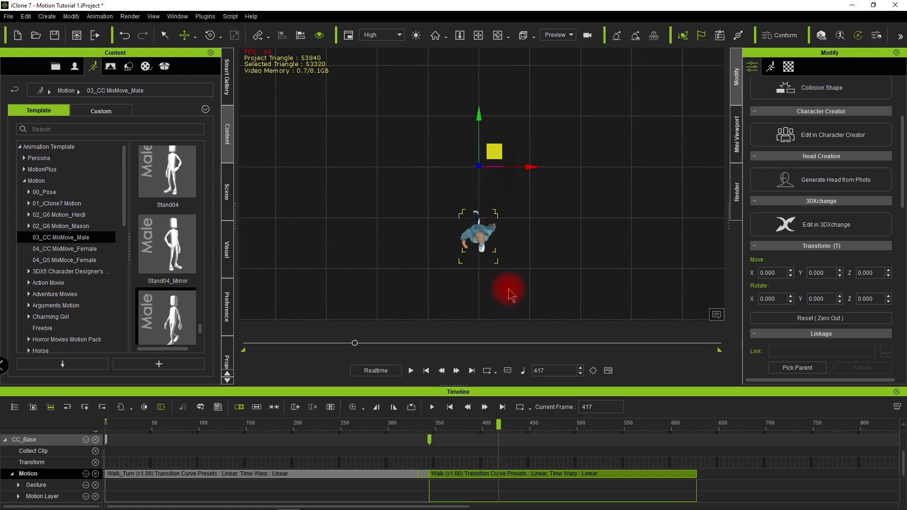
pyautogui.click(413, 438)
pyautogui.moveTo(413, 426); pyautogui.dragTo(468, 427)
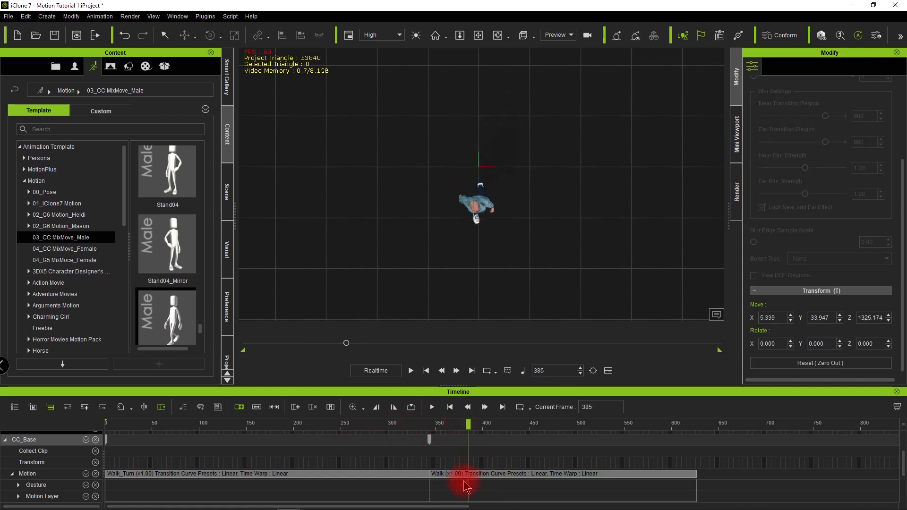
# Step: Delete the Walk and Walk_Turn clips from the avatar's Motion track and return to frame 1
pyautogui.click(464, 479)
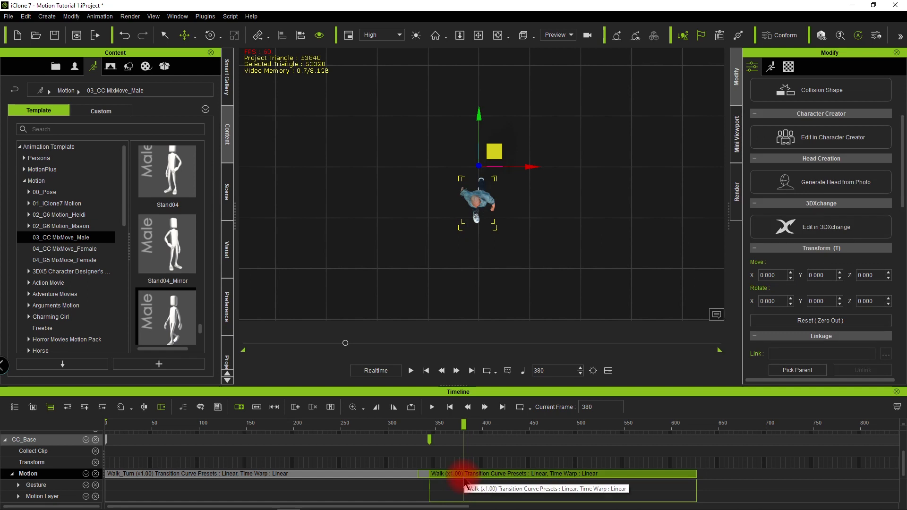
pyautogui.click(395, 477)
pyautogui.press('Delete')
pyautogui.moveTo(171, 429); pyautogui.dragTo(89, 431)
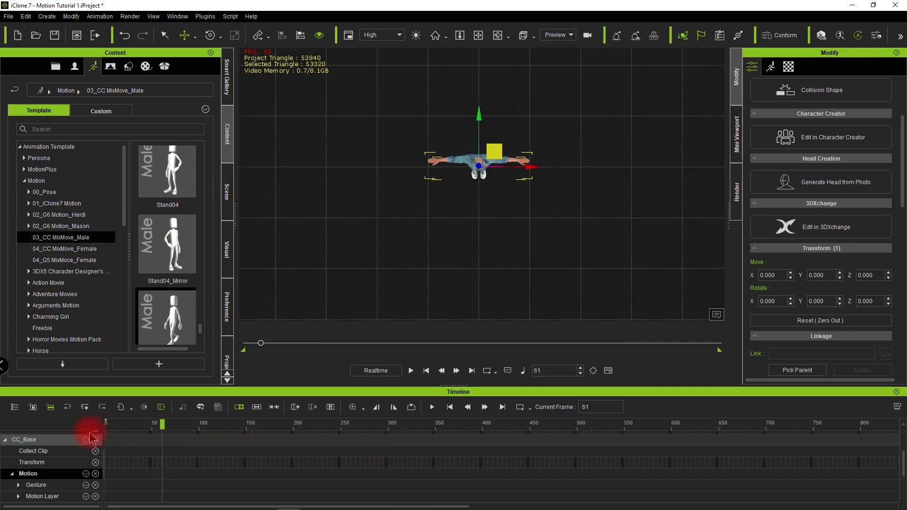
# Step: Turn on Align Actor Motion and Align to Actor Orientation in the Motion Setting Options
pyautogui.scroll(-5, 149, 252)
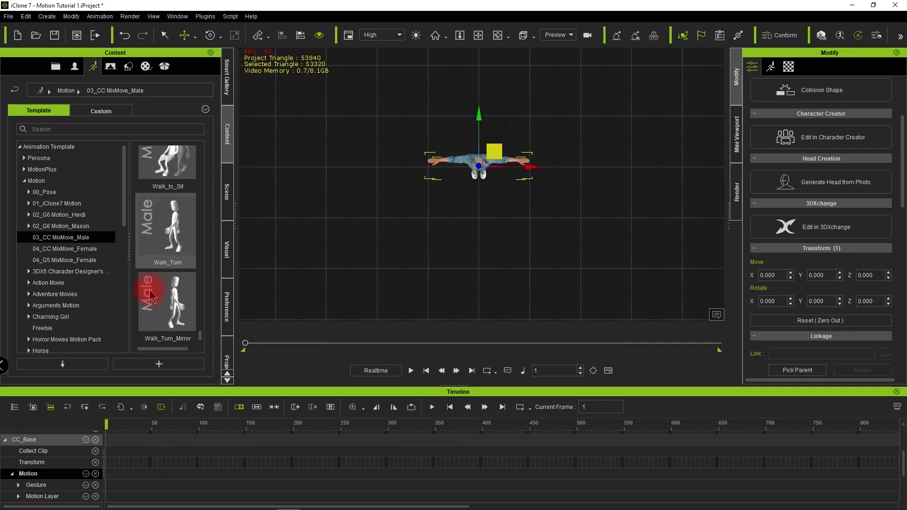
pyautogui.moveTo(183, 250)
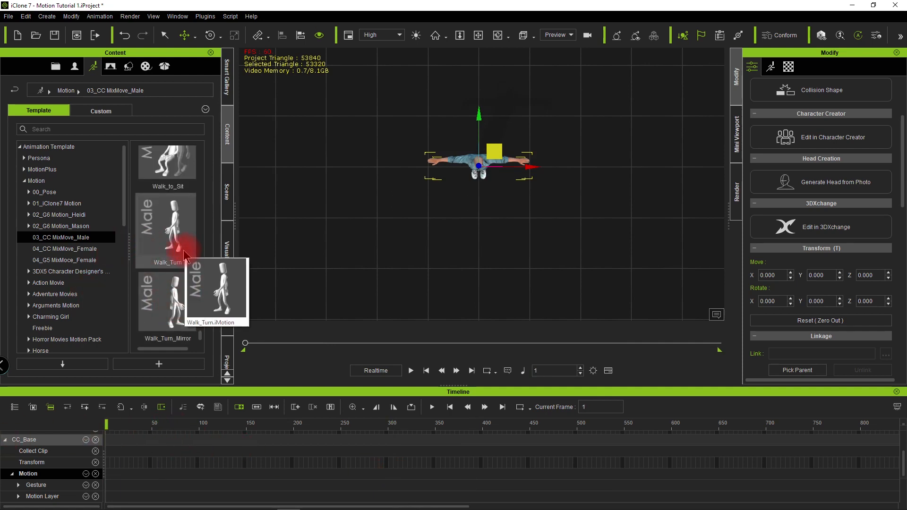
pyautogui.click(105, 19)
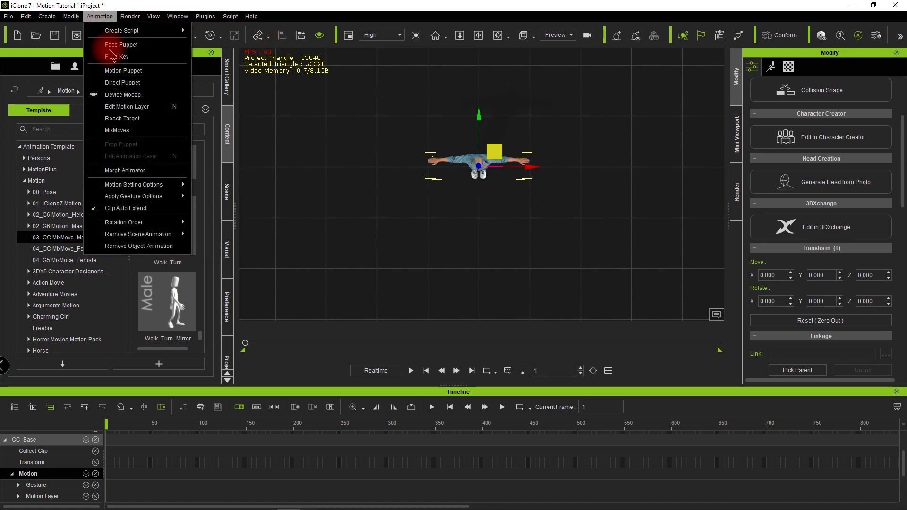
pyautogui.moveTo(164, 187)
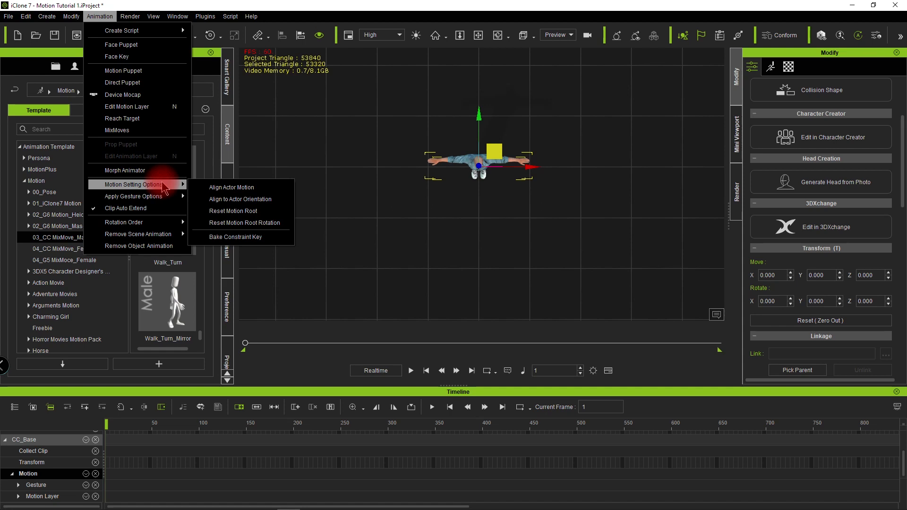
pyautogui.click(206, 189)
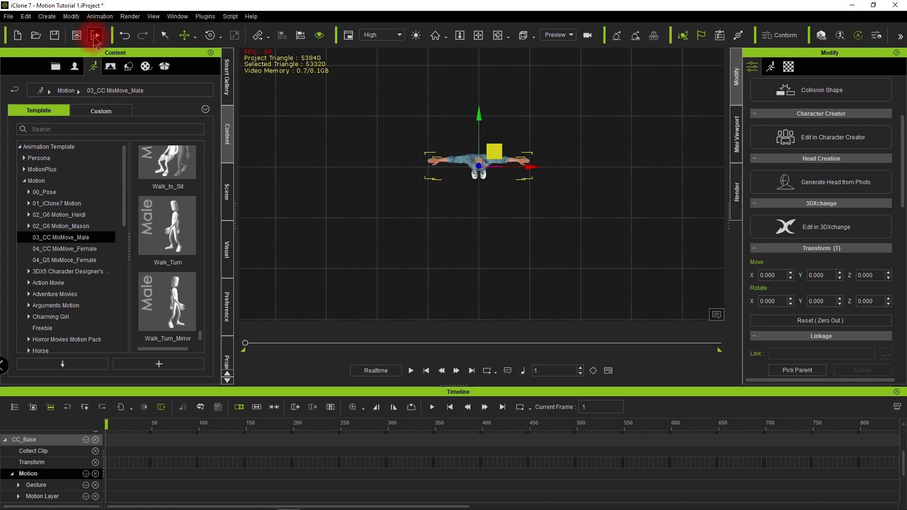
pyautogui.click(98, 19)
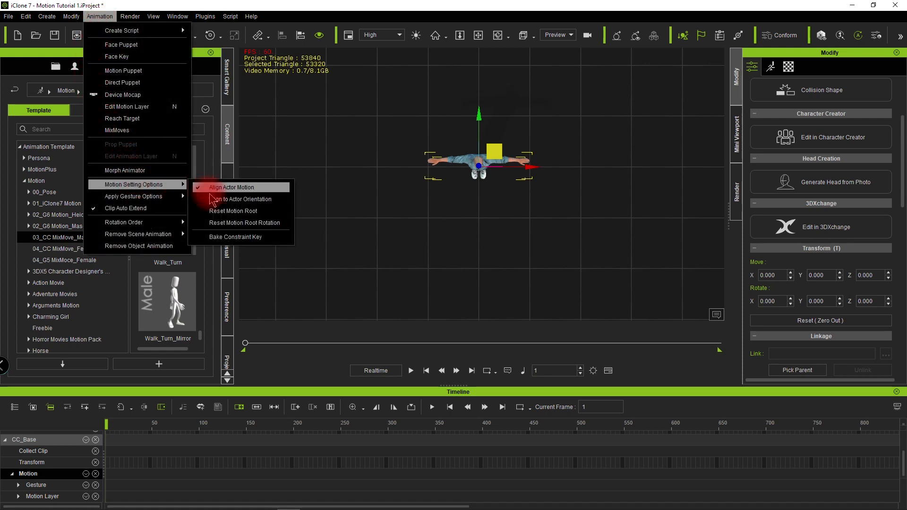
pyautogui.click(210, 197)
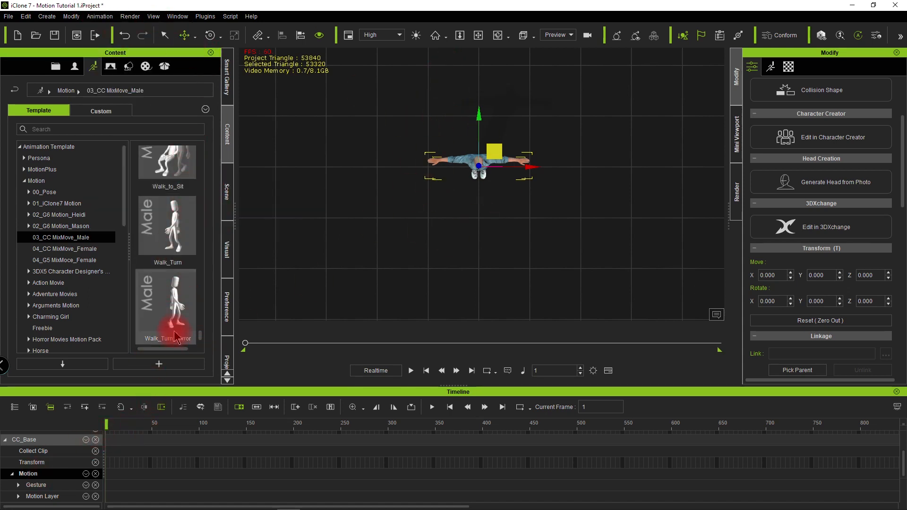
# Step: Add the Walk_Turn motion to the avatar at frame 1 and scrub through the clip to frame 296
pyautogui.click(170, 225)
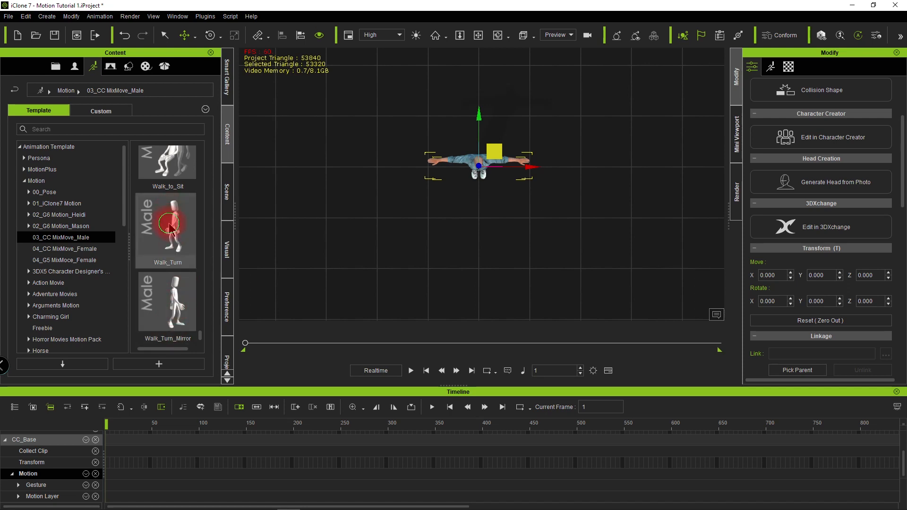
pyautogui.doubleClick(169, 229)
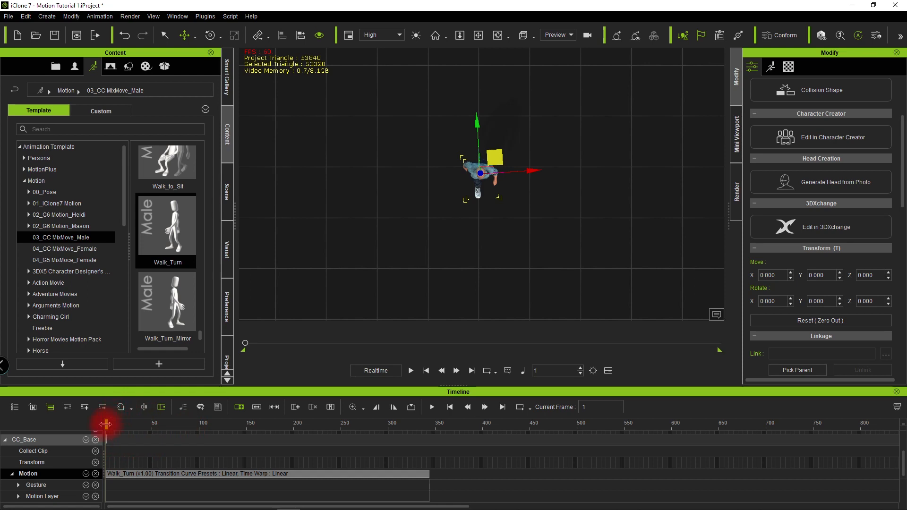
pyautogui.moveTo(106, 424); pyautogui.dragTo(289, 424)
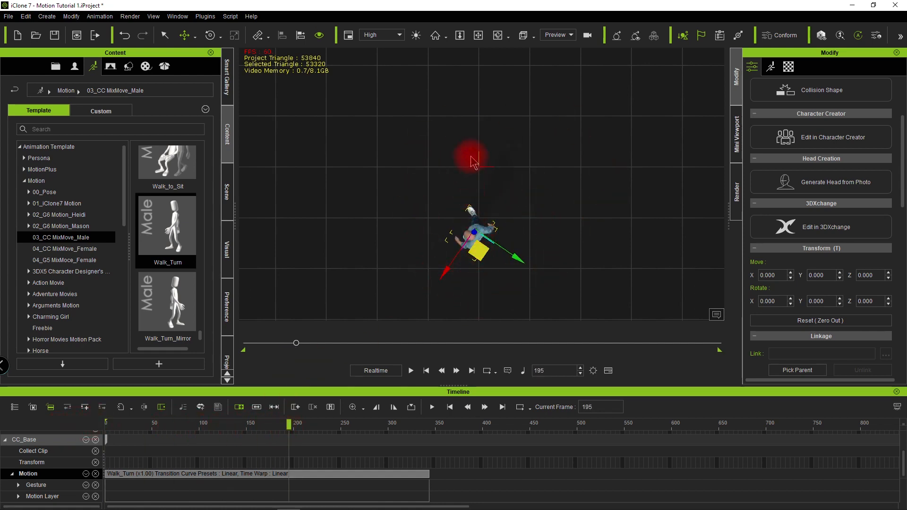
pyautogui.moveTo(288, 426); pyautogui.dragTo(338, 425)
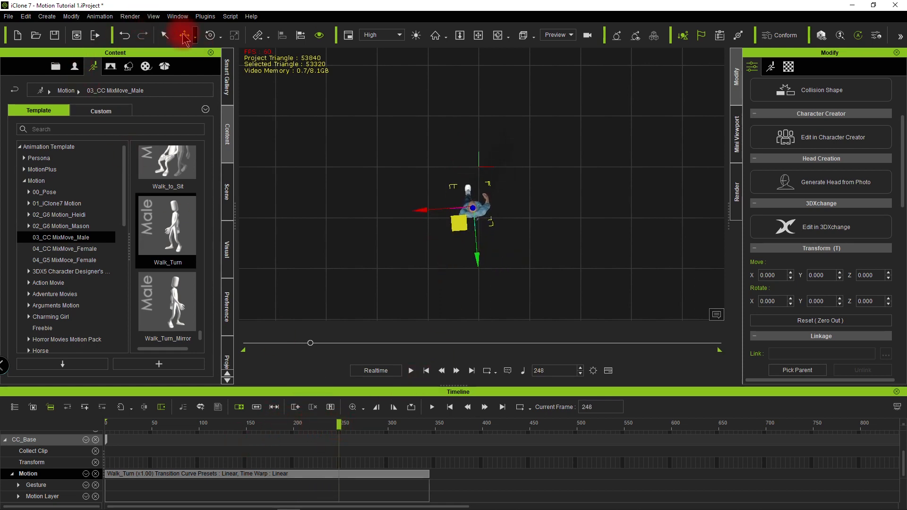
pyautogui.press('w')
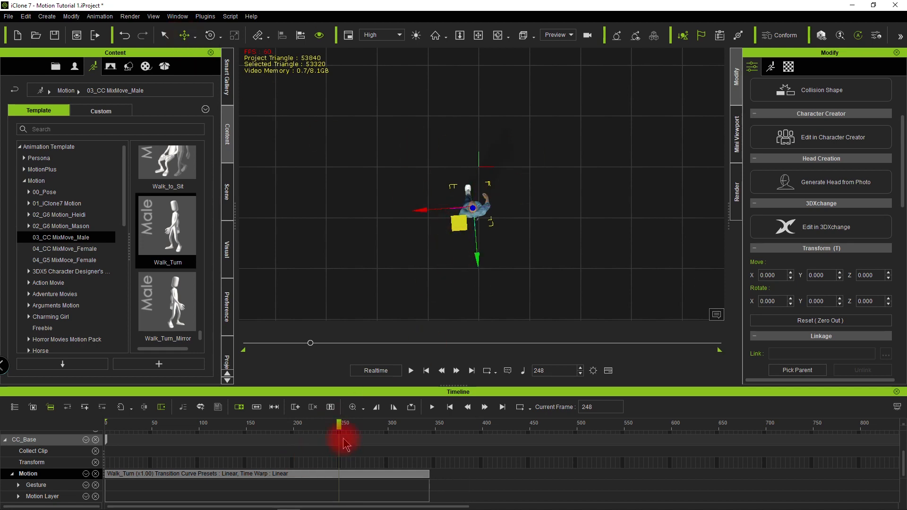
pyautogui.moveTo(337, 426); pyautogui.dragTo(385, 426)
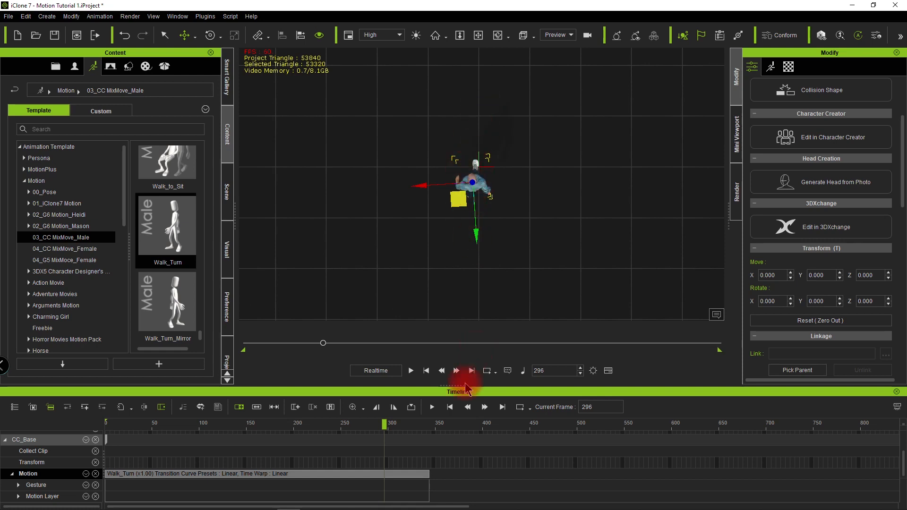
# Step: Add the Walk motion at frame 346 and slide its clip back to meet the end of Walk_Turn
pyautogui.click(431, 427)
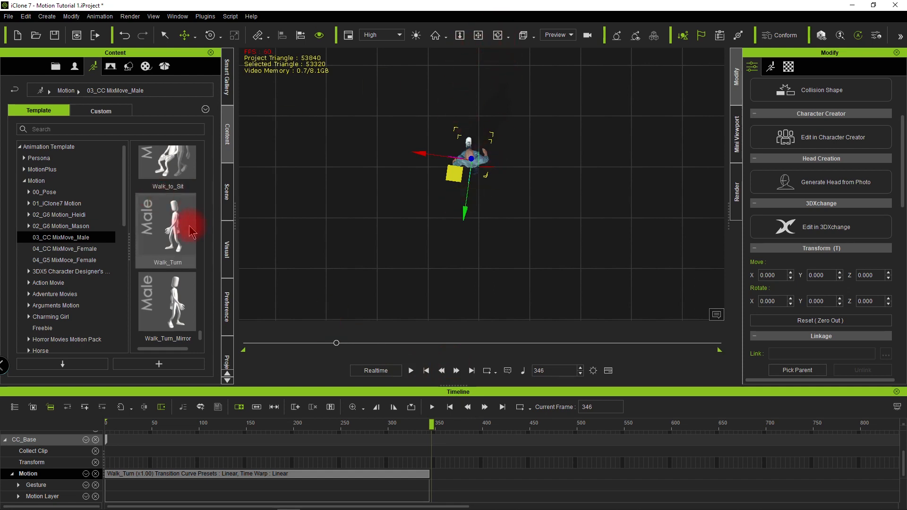
pyautogui.scroll(3, 193, 229)
pyautogui.scroll(3, 184, 231)
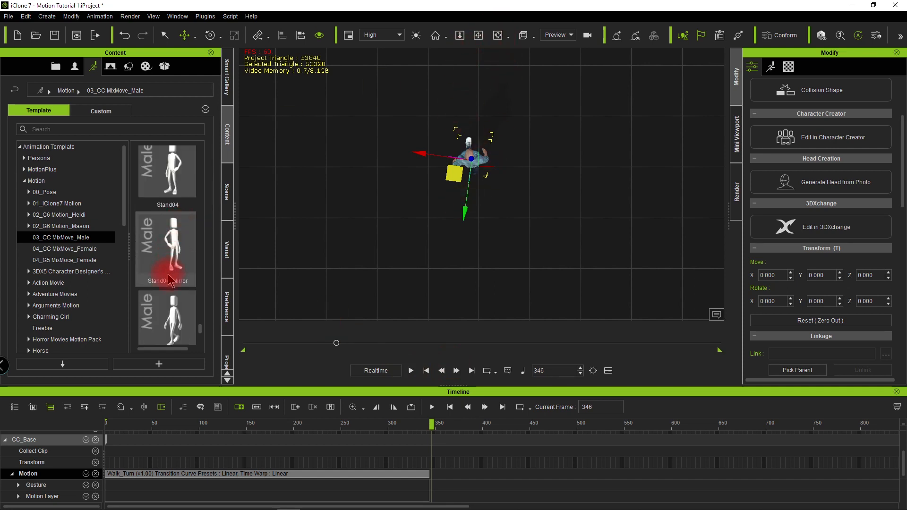
pyautogui.doubleClick(169, 317)
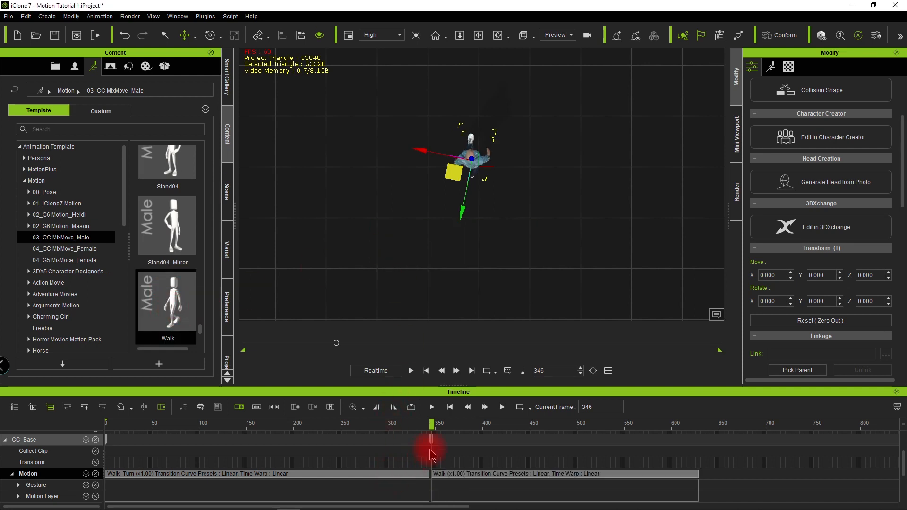
pyautogui.moveTo(431, 425); pyautogui.dragTo(401, 465)
pyautogui.click(435, 473)
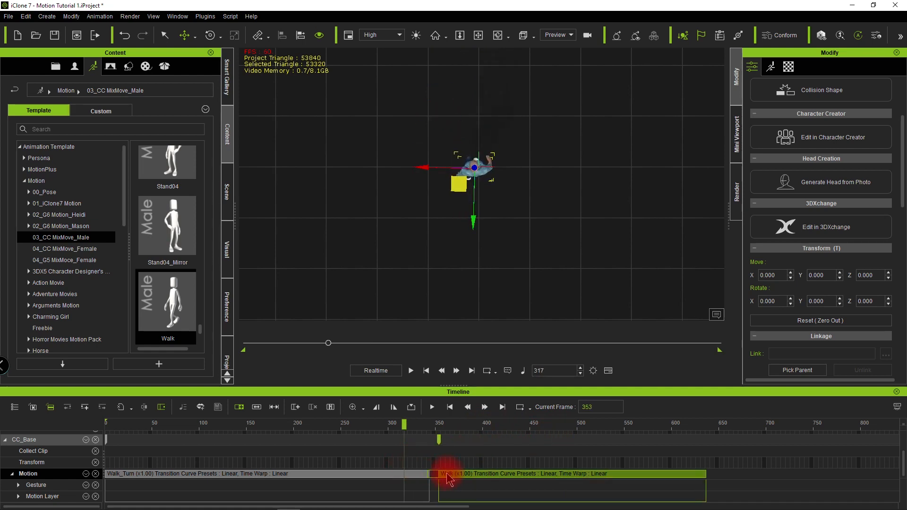
pyautogui.click(441, 476)
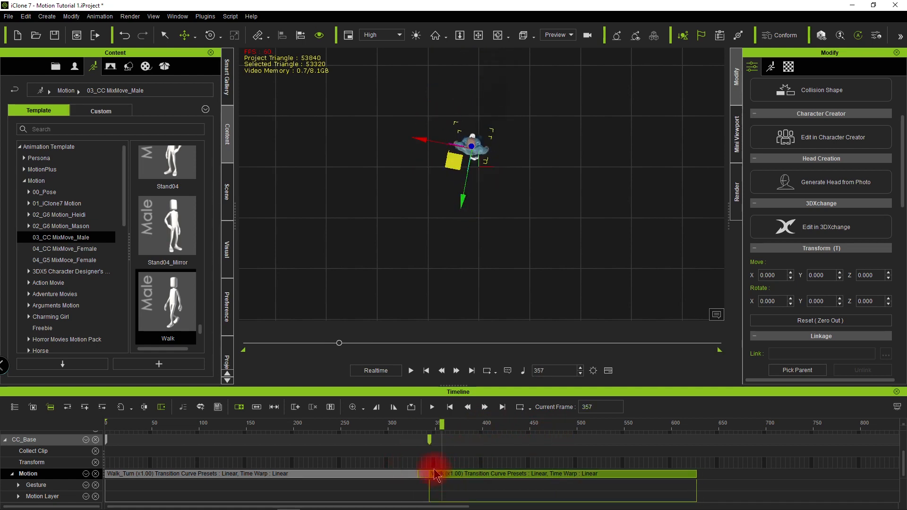
pyautogui.scroll(5, 437, 476)
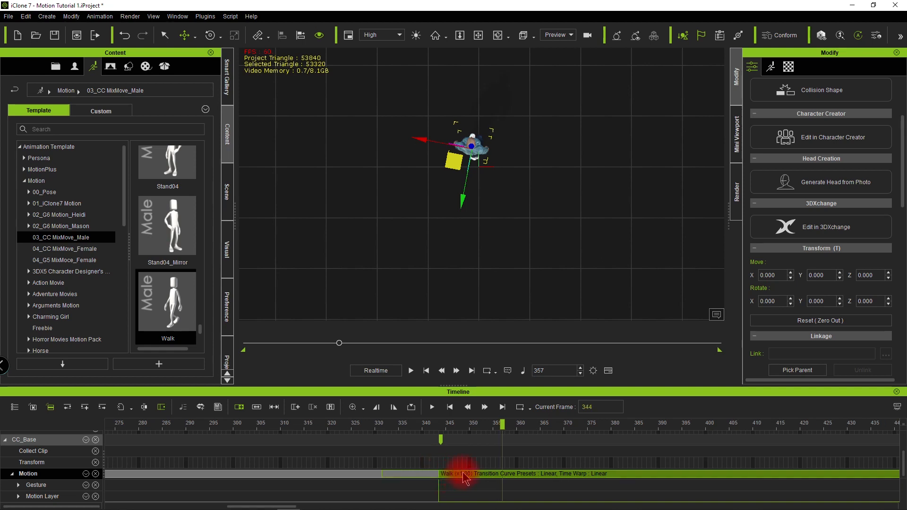
pyautogui.click(464, 474)
# Step: Play the joined Walk_Turn and Walk clips from the start, then return to frame 1
pyautogui.scroll(-6, 418, 435)
pyautogui.moveTo(146, 430); pyautogui.dragTo(81, 459)
pyautogui.press('space')
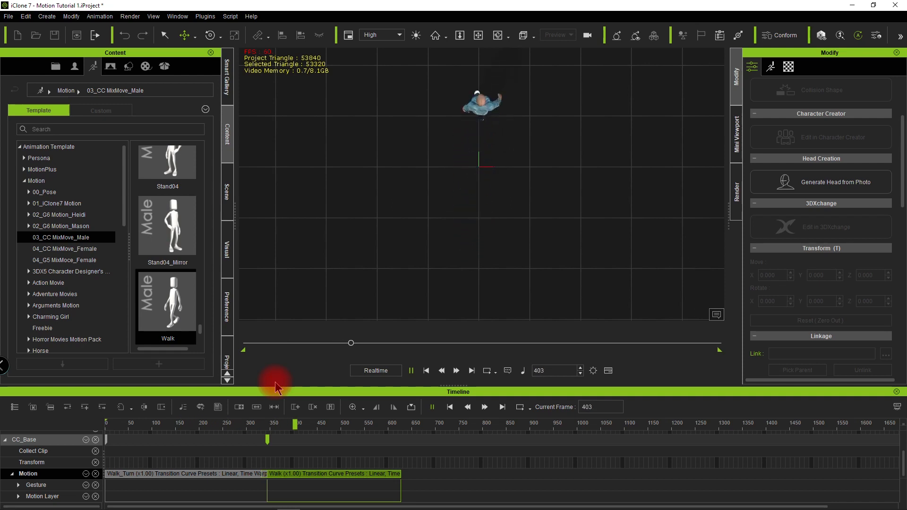
pyautogui.press('space')
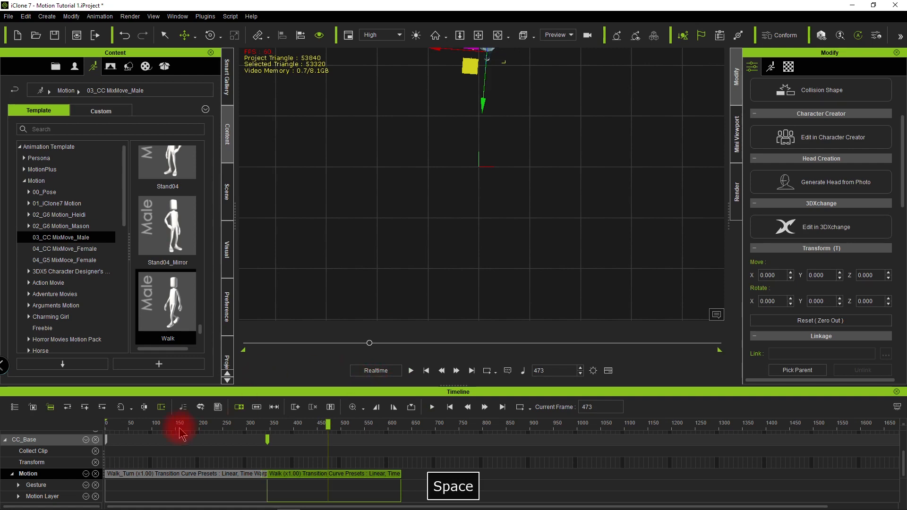
pyautogui.click(124, 428)
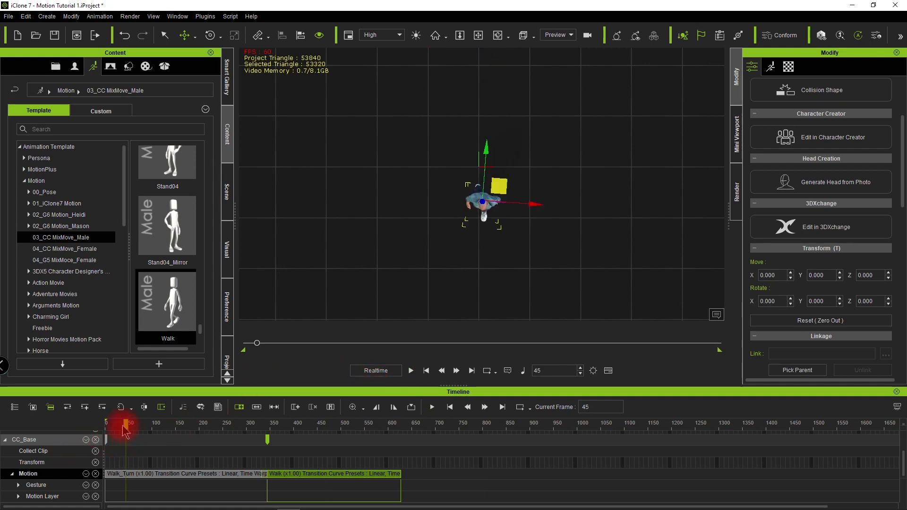
pyautogui.moveTo(124, 424); pyautogui.dragTo(71, 418)
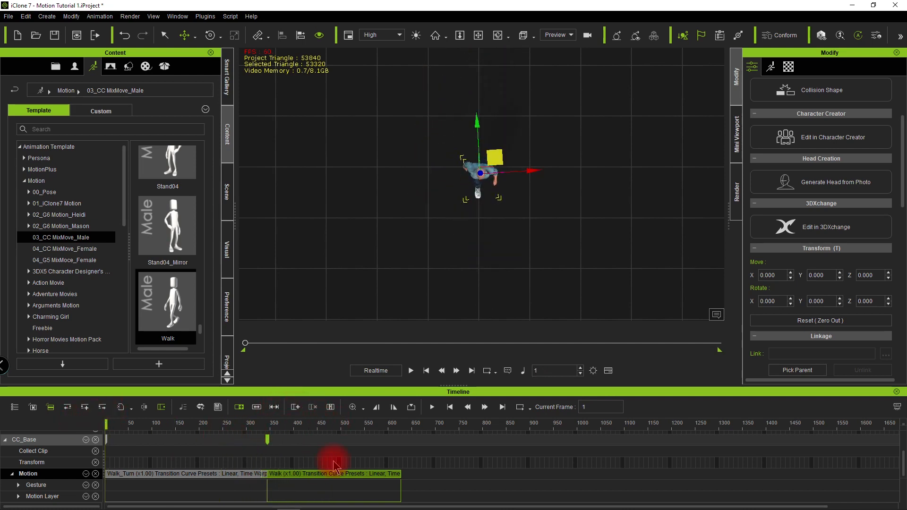
# Step: Clear both motion clips from the avatar's Motion track and go back to frame 1
pyautogui.press('Delete')
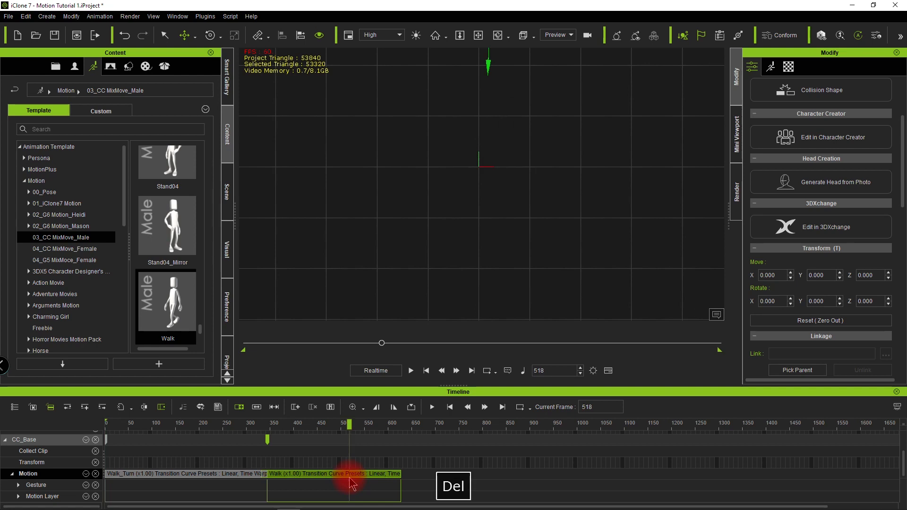
pyautogui.click(211, 474)
pyautogui.press('Delete')
pyautogui.click(108, 423)
# Step: Toggle Reset Motion Root in the Motion Setting Options and add the Walk_Turn motion to the avatar at frame 1
pyautogui.click(99, 17)
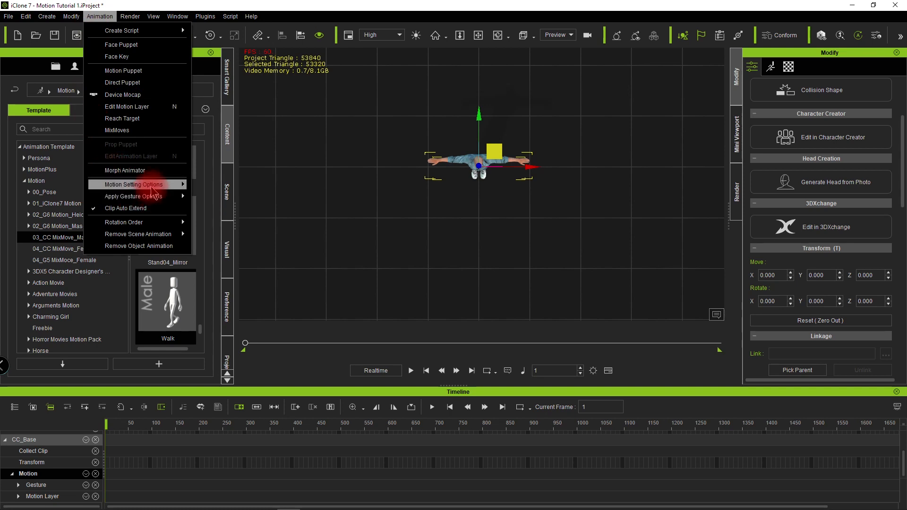
pyautogui.moveTo(151, 191)
pyautogui.click(230, 209)
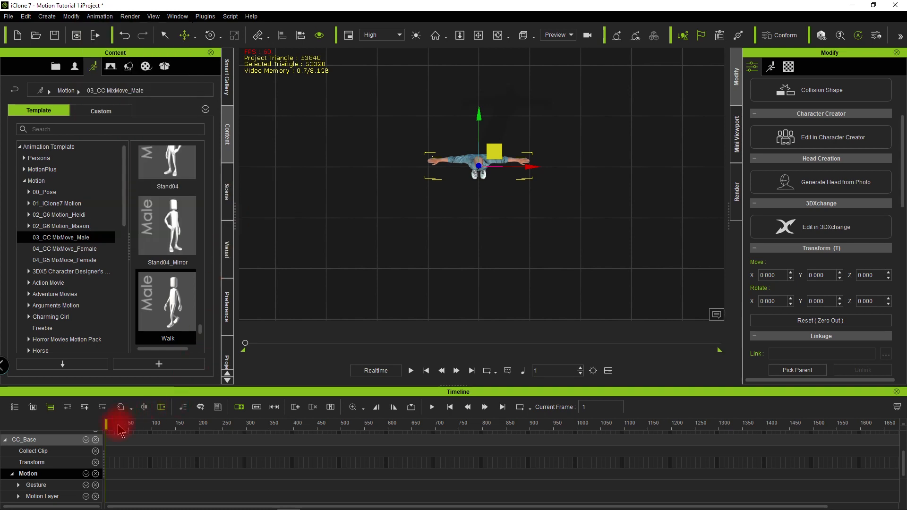
pyautogui.scroll(-3, 163, 297)
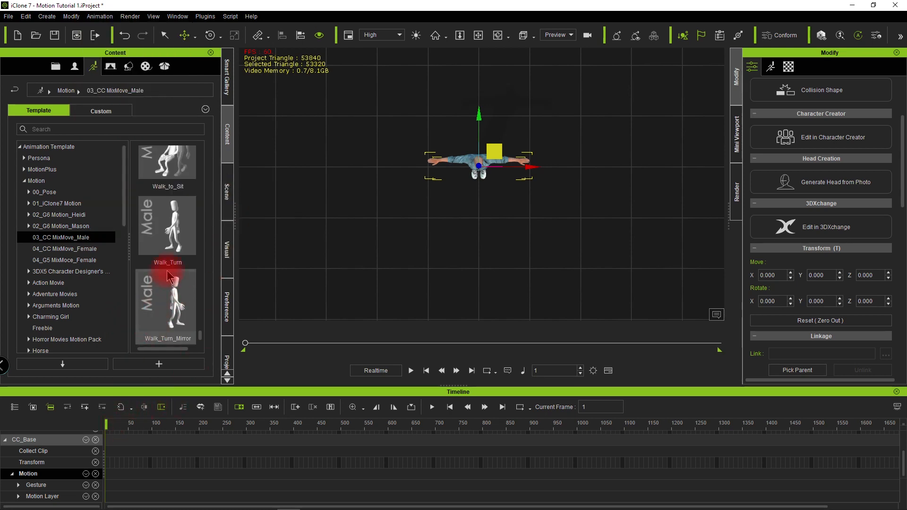
pyautogui.doubleClick(172, 244)
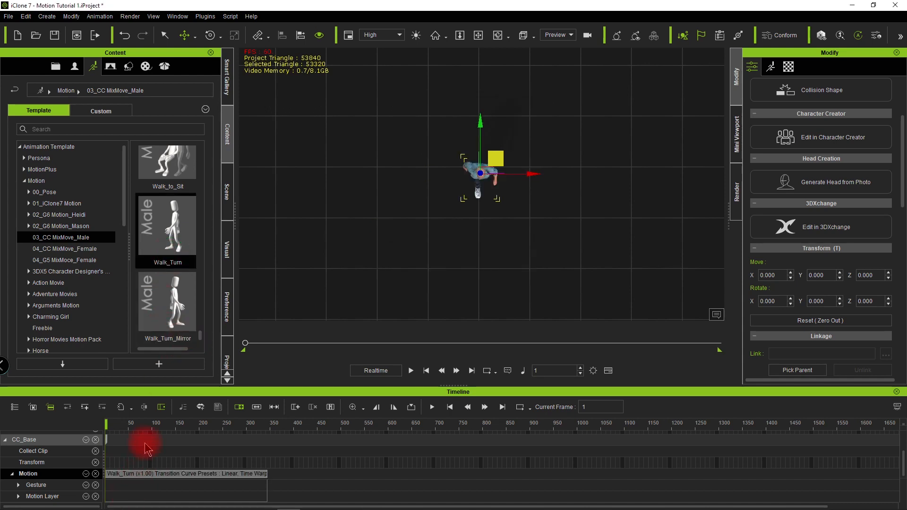
# Step: Scrub through the Walk_Turn motion to frame 265, then delete its clip from the avatar's Motion track and return to frame 1
pyautogui.moveTo(148, 434); pyautogui.dragTo(230, 422)
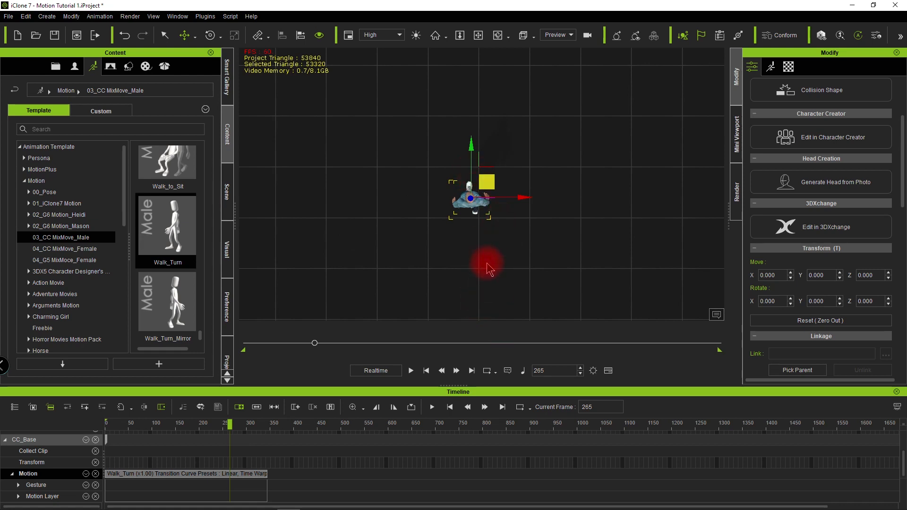
pyautogui.moveTo(116, 430); pyautogui.dragTo(87, 431)
pyautogui.click(218, 473)
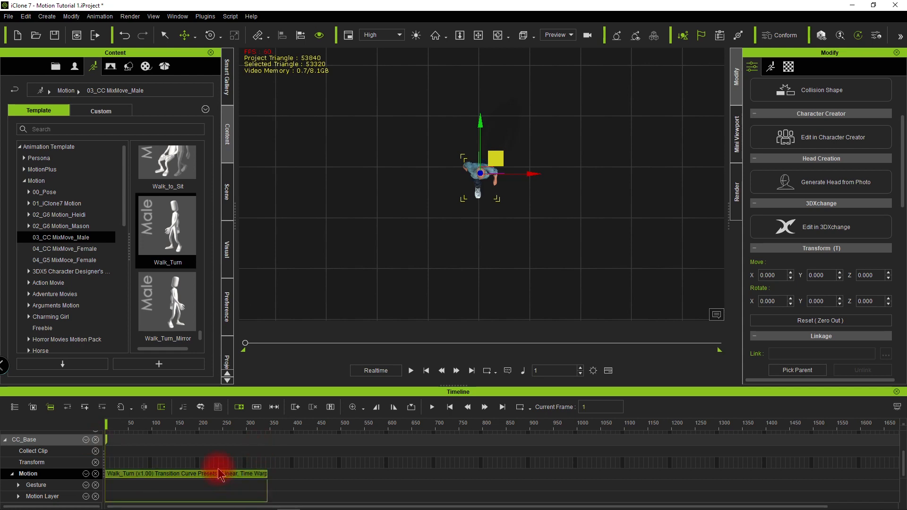
pyautogui.press('Delete')
pyautogui.moveTo(125, 428); pyautogui.dragTo(70, 428)
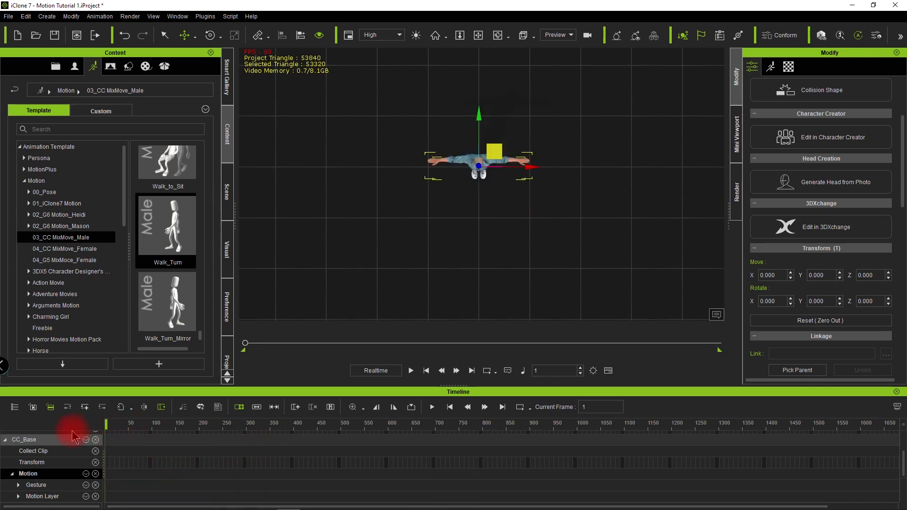
# Step: Enable Align to Actor Orientation in the Motion Setting Options and add the Walk_Turn motion to the avatar at frame 1
pyautogui.click(100, 16)
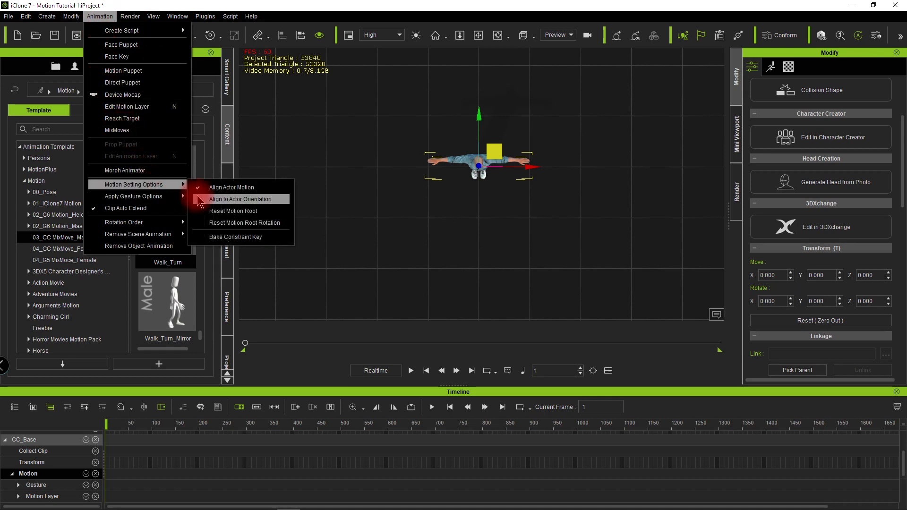
pyautogui.click(45, 358)
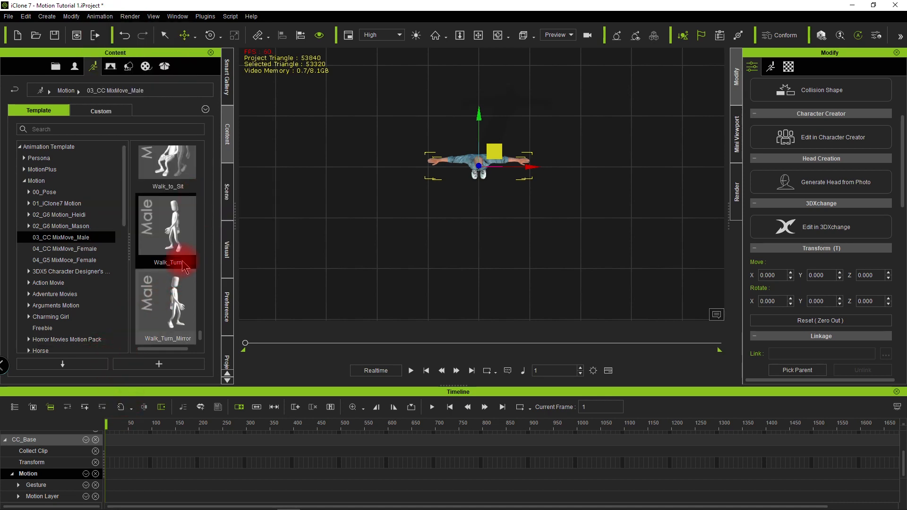
pyautogui.doubleClick(178, 247)
# Step: Add the Walk motion from 03_CC MixMove_Male at frame 346, directly after the Walk_Turn clip
pyautogui.click(157, 423)
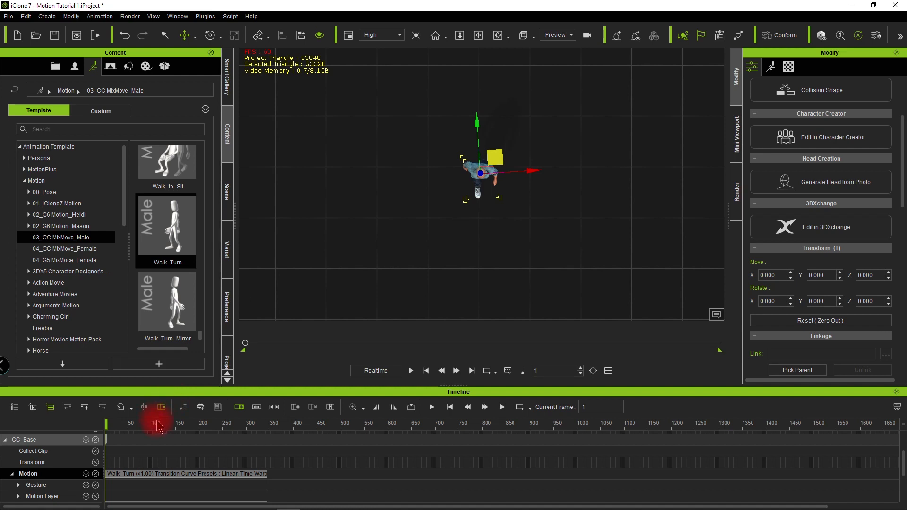
pyautogui.moveTo(158, 421); pyautogui.dragTo(267, 423)
pyautogui.scroll(2, 172, 233)
pyautogui.click(174, 257)
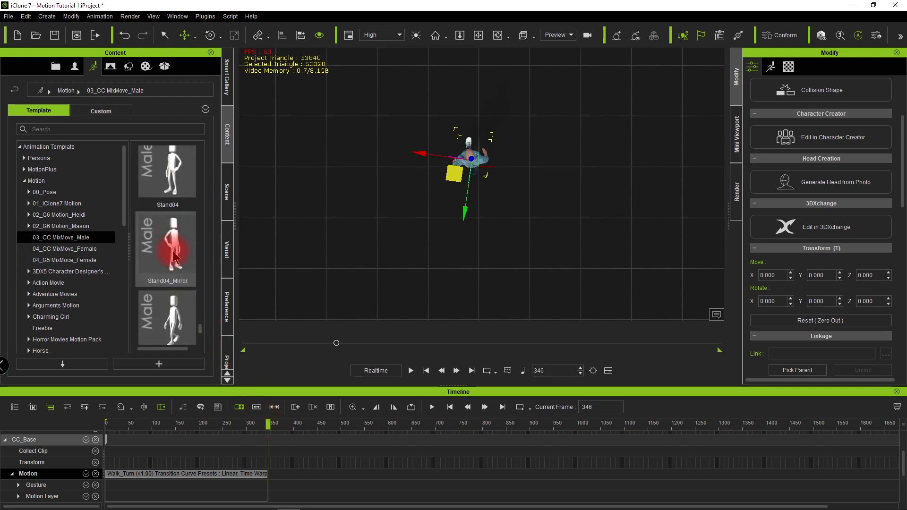
pyautogui.doubleClick(161, 317)
# Step: Play the start of the Walk clip and go back to frame 274 to check the transition from Walk_Turn
pyautogui.press('space')
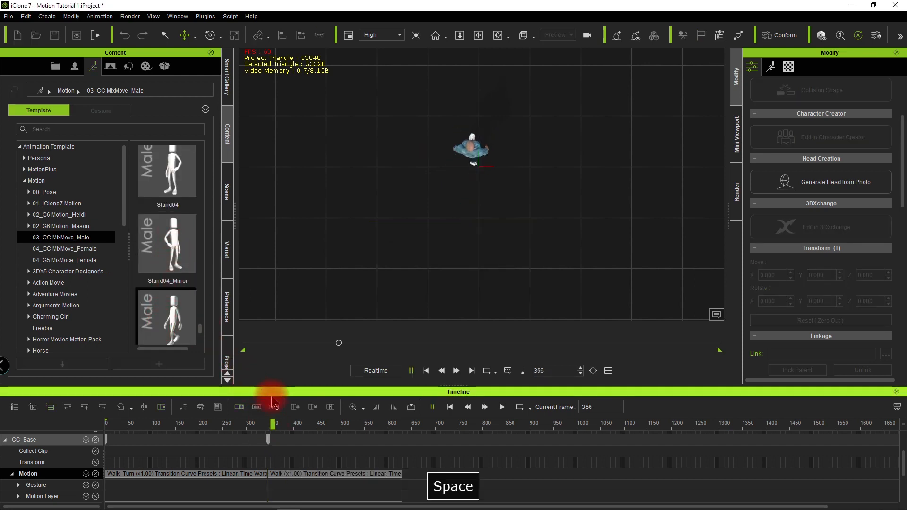
pyautogui.click(234, 426)
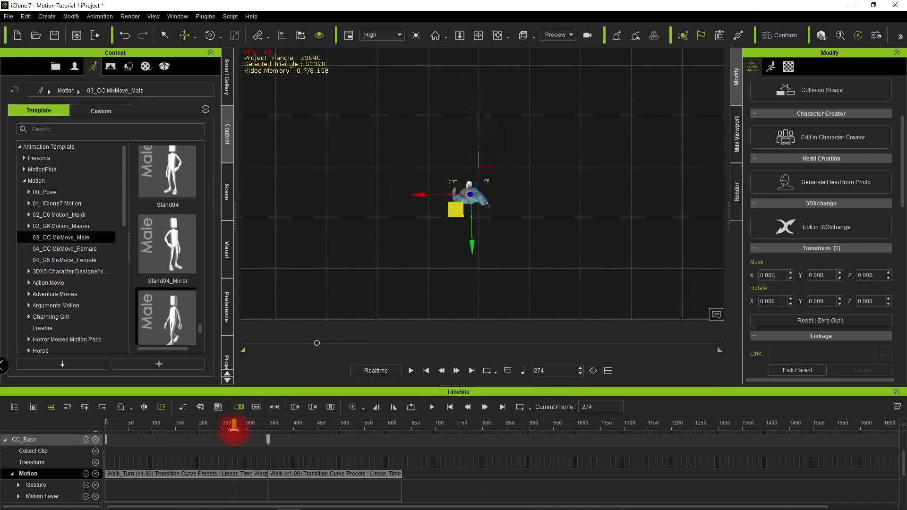